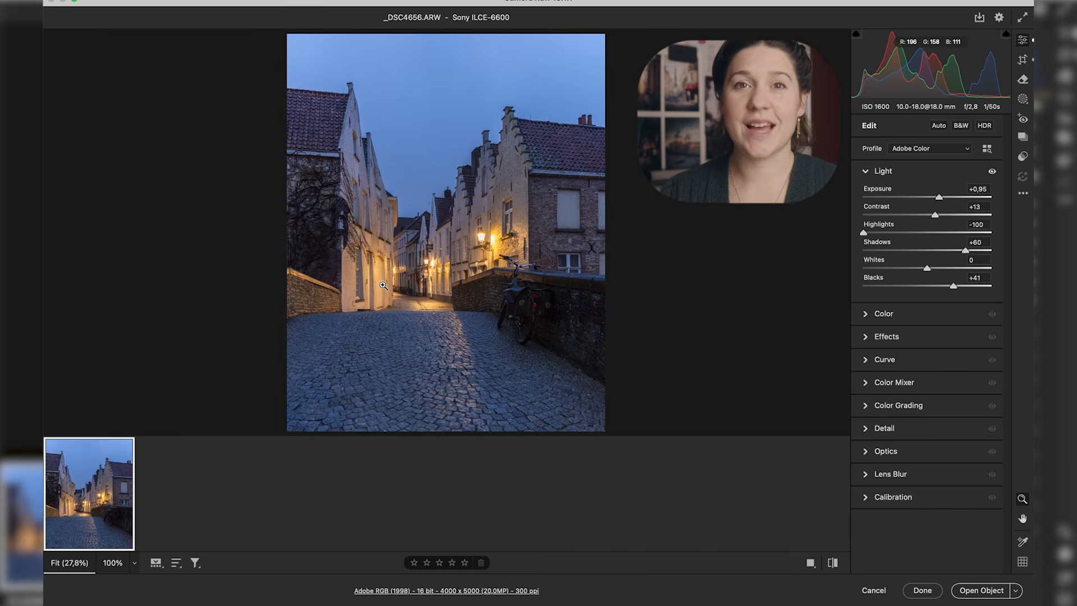
# Step: Switch to the Adobe Color wheel and change the first swatch to orange-red #FF4700 and the fourth swatch to yellow #FFE200
pyautogui.click(203, 596)
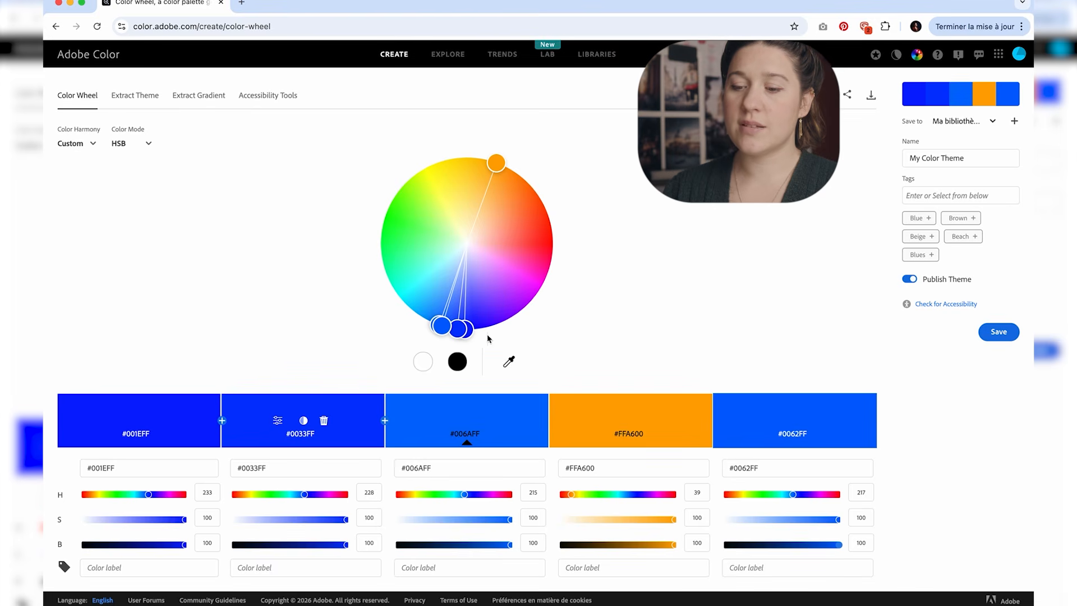
pyautogui.moveTo(466, 330); pyautogui.dragTo(530, 186)
pyautogui.moveTo(622, 167); pyautogui.dragTo(652, 226)
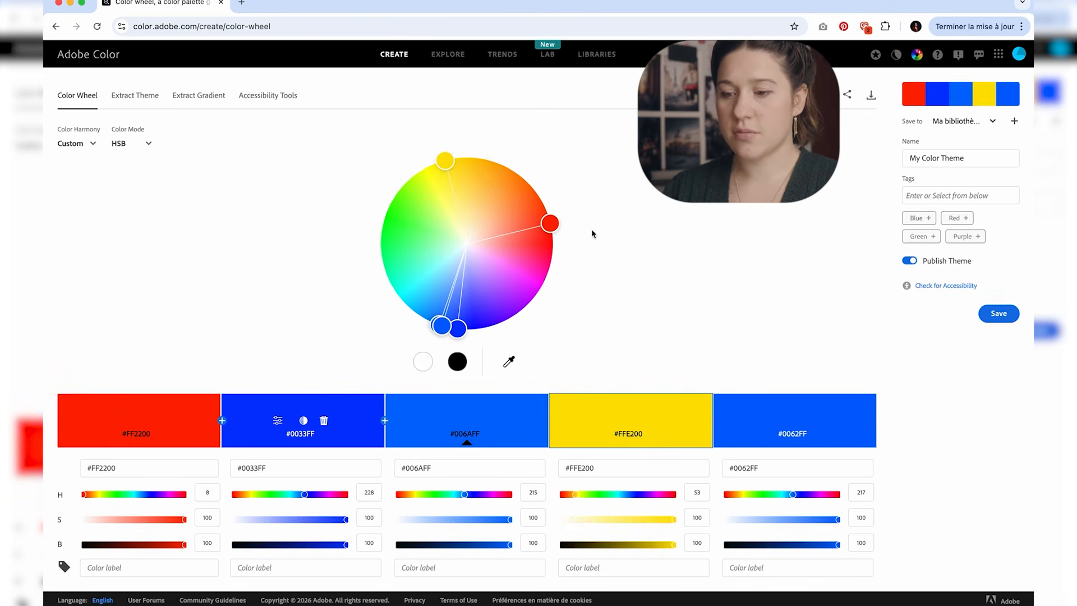
pyautogui.moveTo(551, 222); pyautogui.dragTo(555, 199)
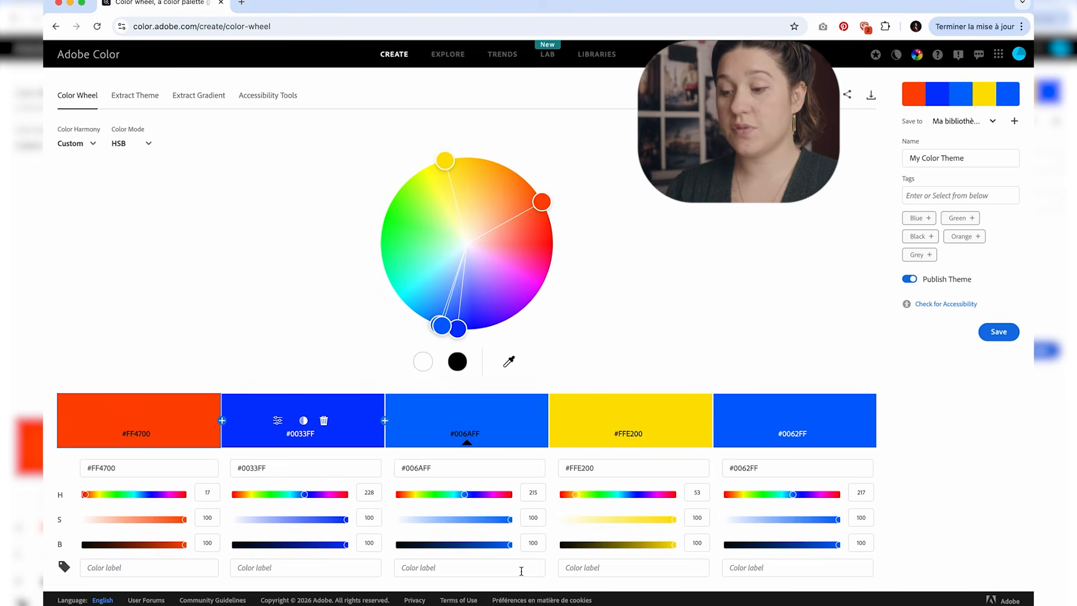
# Step: Switch back to Camera Raw and hide the filmstrip to enlarge the photo preview
pyautogui.moveTo(540, 599)
pyautogui.click(757, 597)
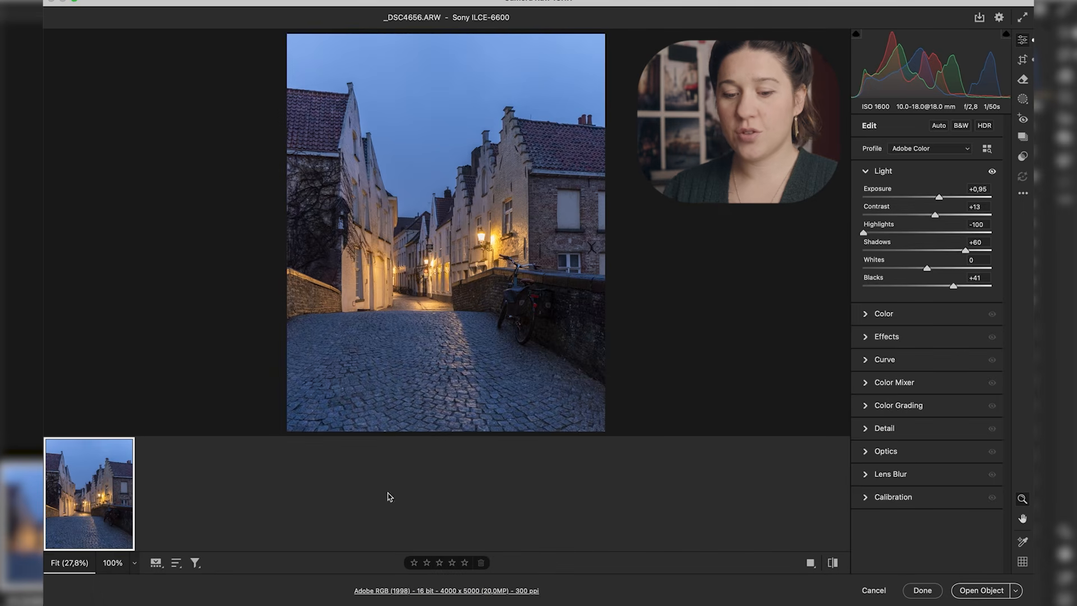
pyautogui.click(157, 566)
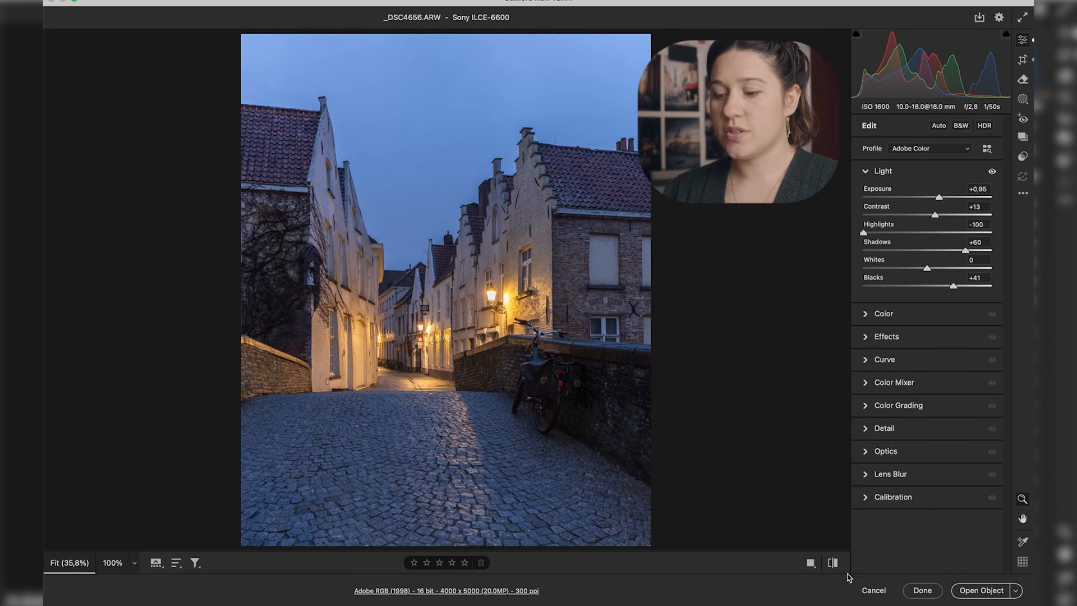
# Step: Check the before/after view and lower the photo's Exposure to +0.70 and Shadows to +25
pyautogui.click(833, 562)
pyautogui.click(833, 563)
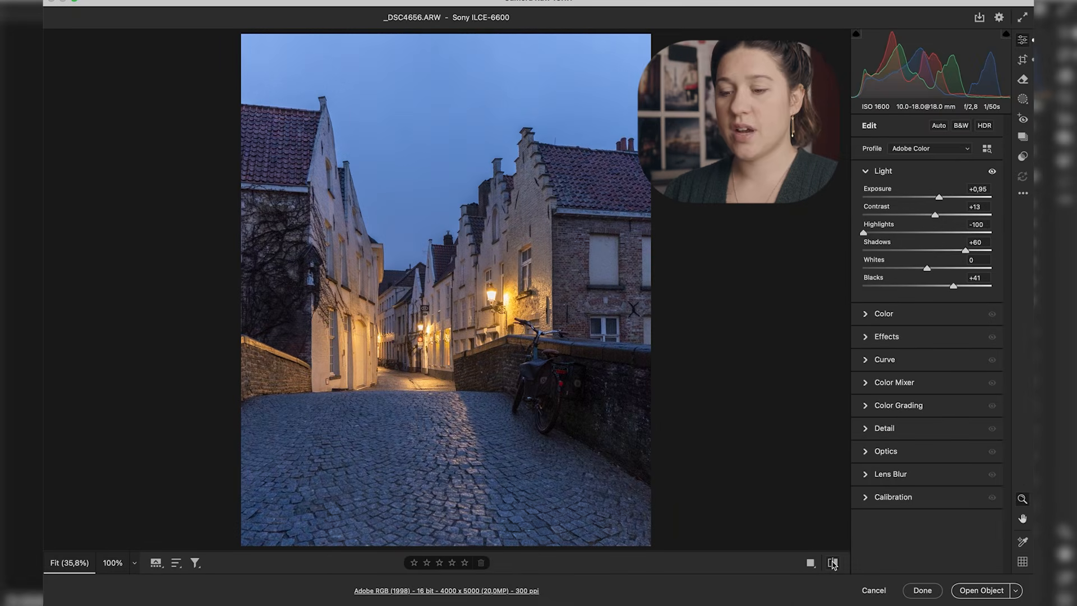
pyautogui.moveTo(939, 197); pyautogui.dragTo(936, 197)
pyautogui.moveTo(965, 251); pyautogui.dragTo(943, 254)
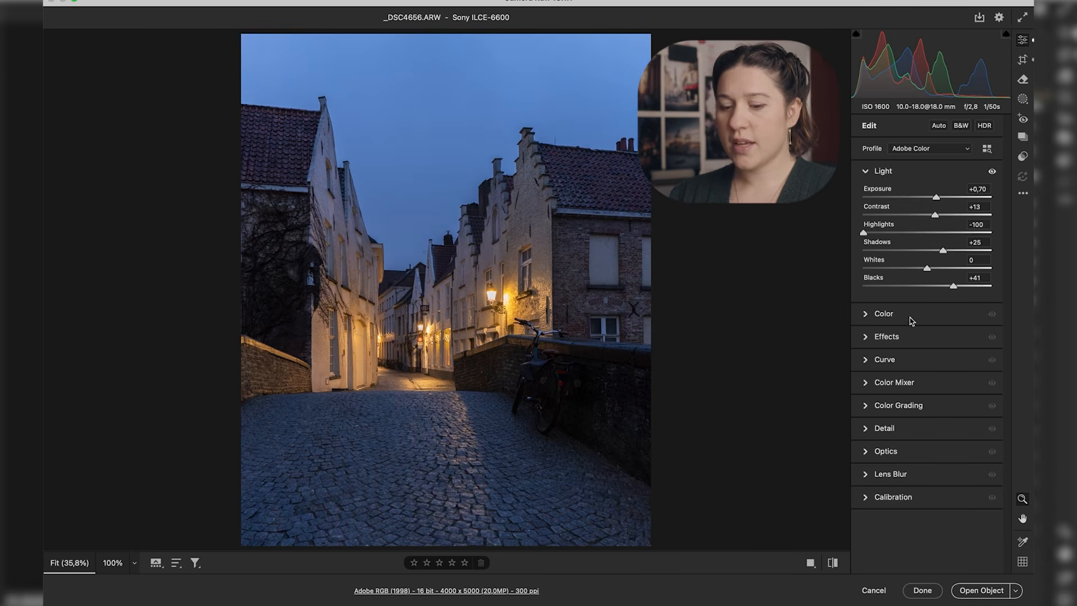
pyautogui.press('F1')
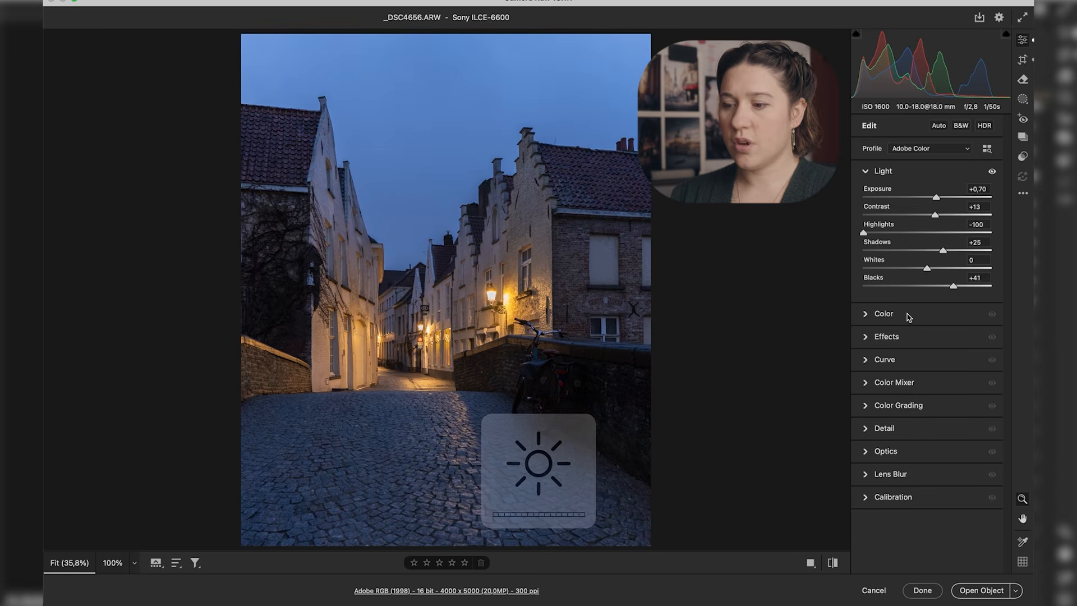
# Step: Warm the white balance to a Temperature of 6250, set Vibrance to +9 and check the color adjustments against the unadjusted photo
pyautogui.click(908, 316)
pyautogui.moveTo(905, 241); pyautogui.dragTo(918, 238)
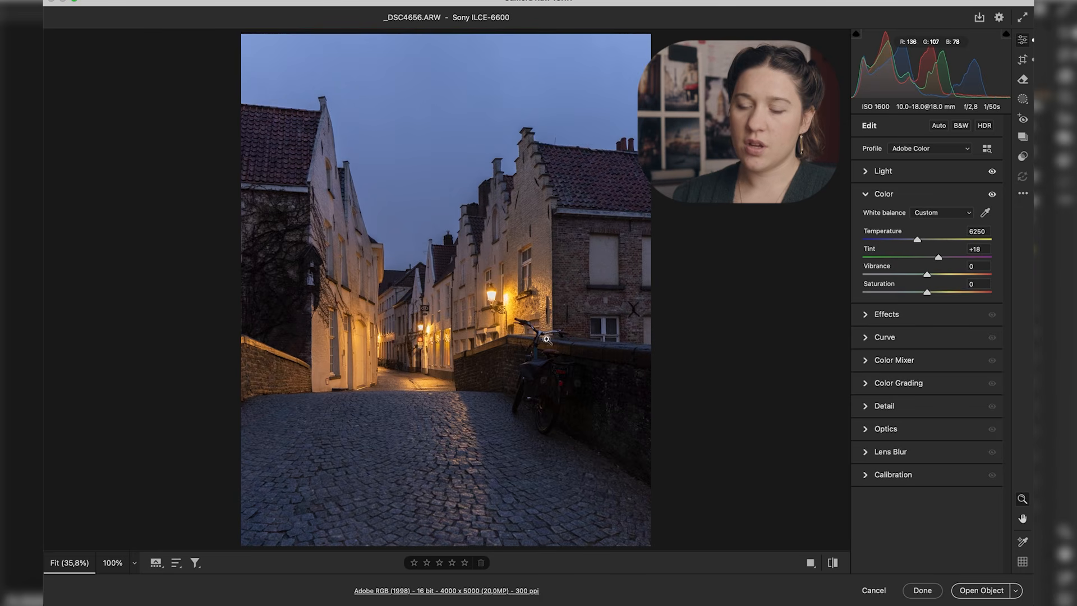
pyautogui.moveTo(927, 274); pyautogui.dragTo(933, 273)
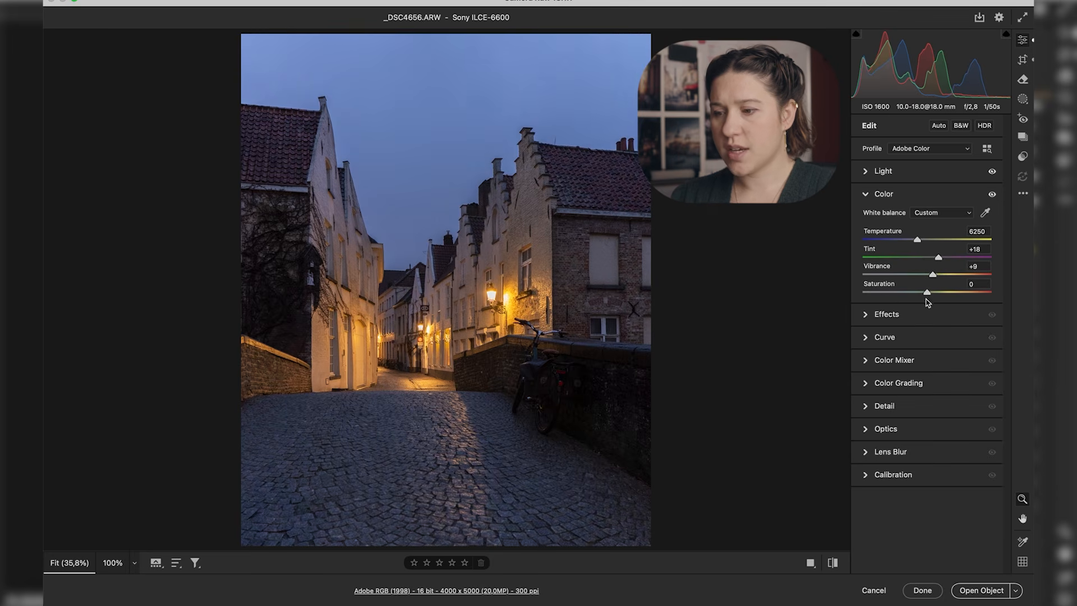
pyautogui.click(993, 194)
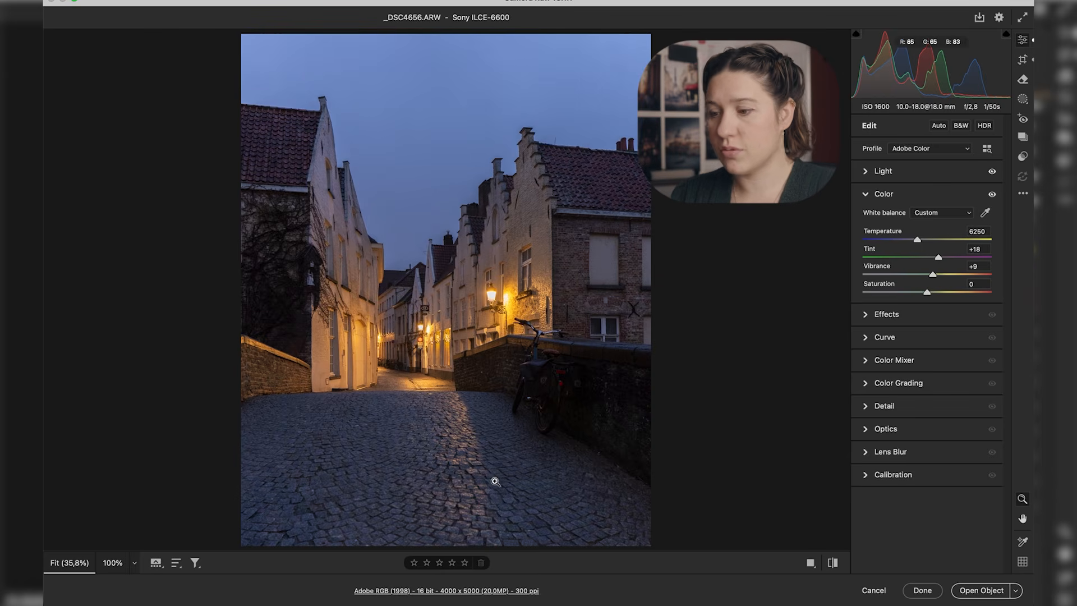
# Step: Set the photo's effects to Texture +12, Clarity -14 and Vignette -5
pyautogui.click(959, 314)
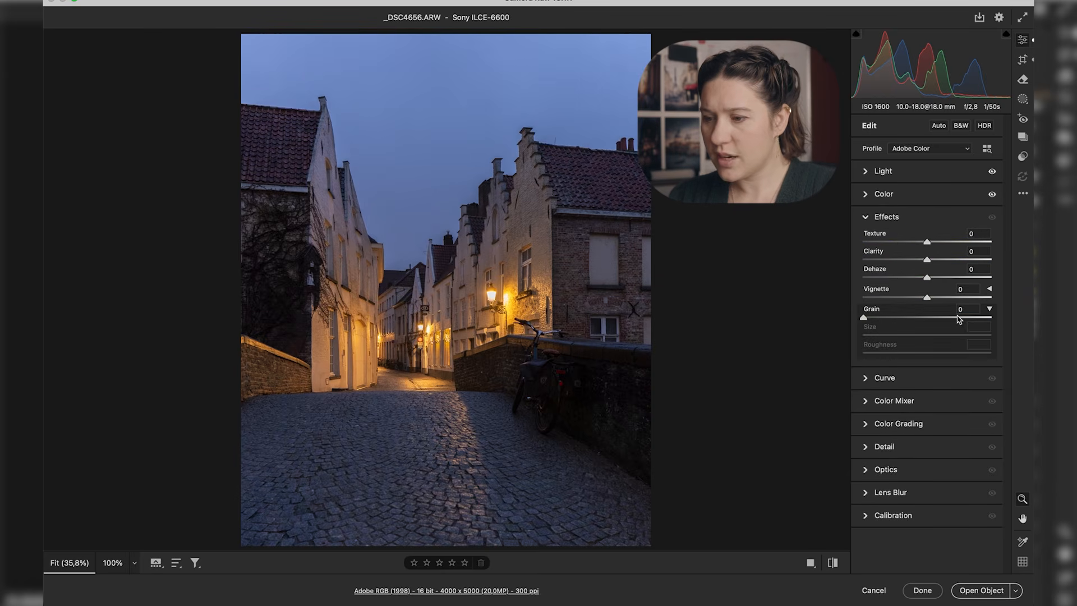
pyautogui.moveTo(927, 259); pyautogui.dragTo(934, 243)
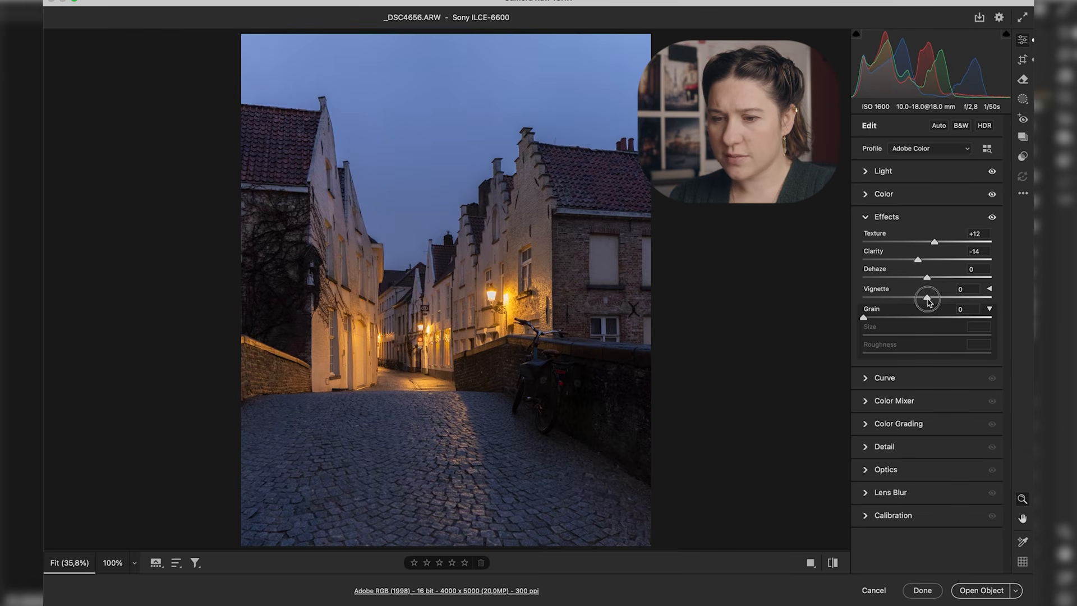
pyautogui.moveTo(927, 298); pyautogui.dragTo(924, 298)
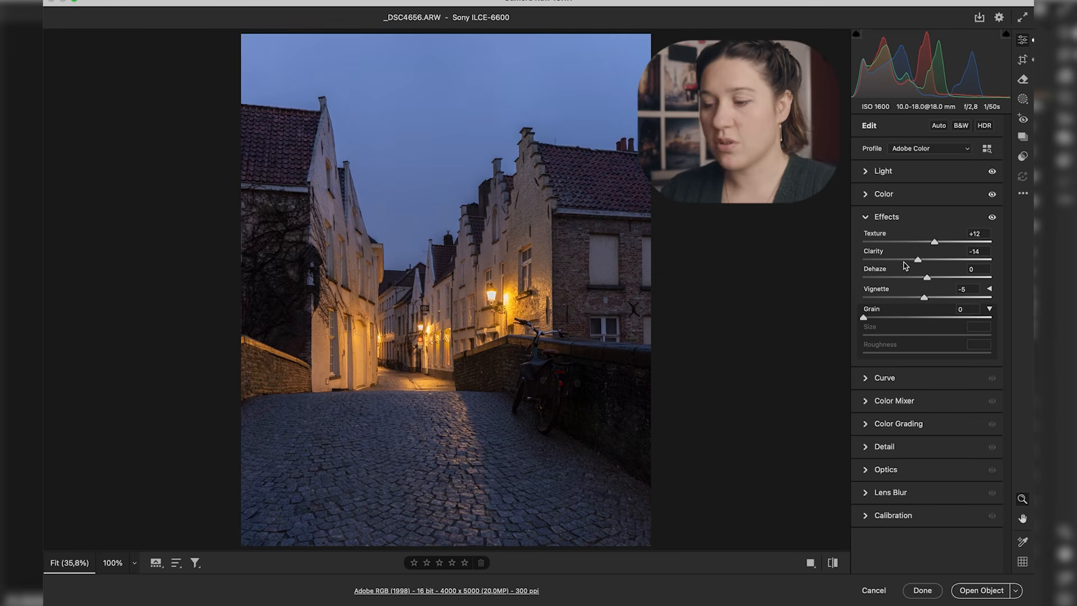
pyautogui.click(891, 218)
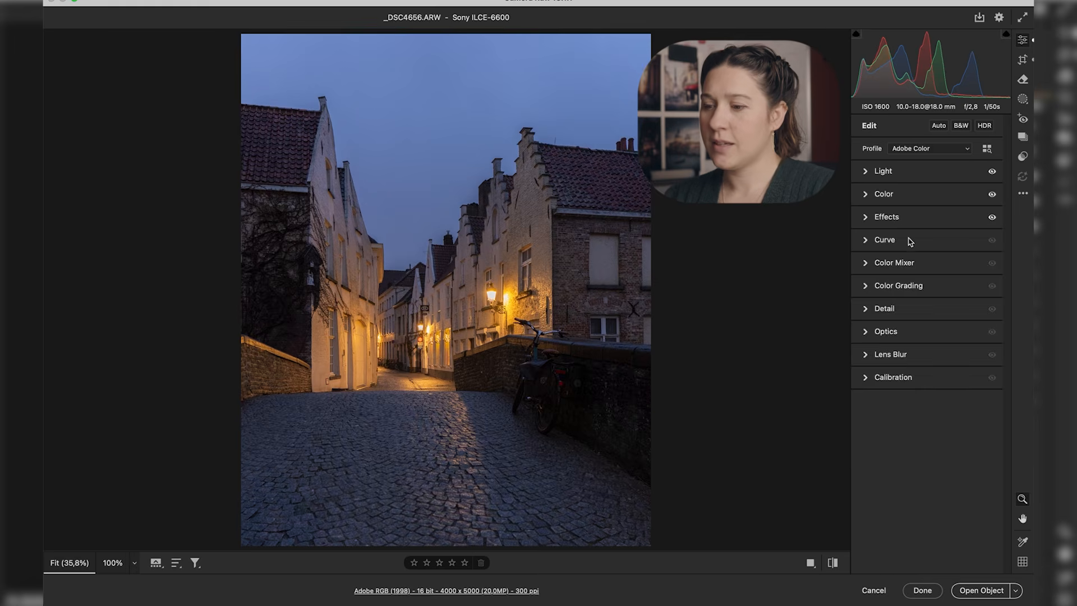
# Step: Examine the red, green and blue channels of the tone curve
pyautogui.click(910, 242)
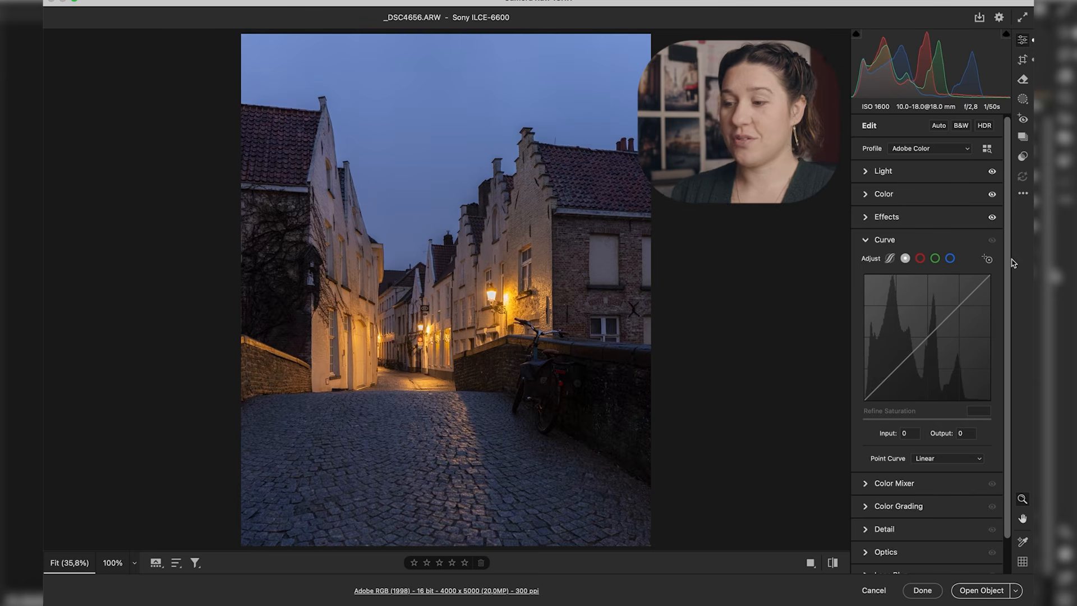
pyautogui.click(921, 259)
pyautogui.click(936, 259)
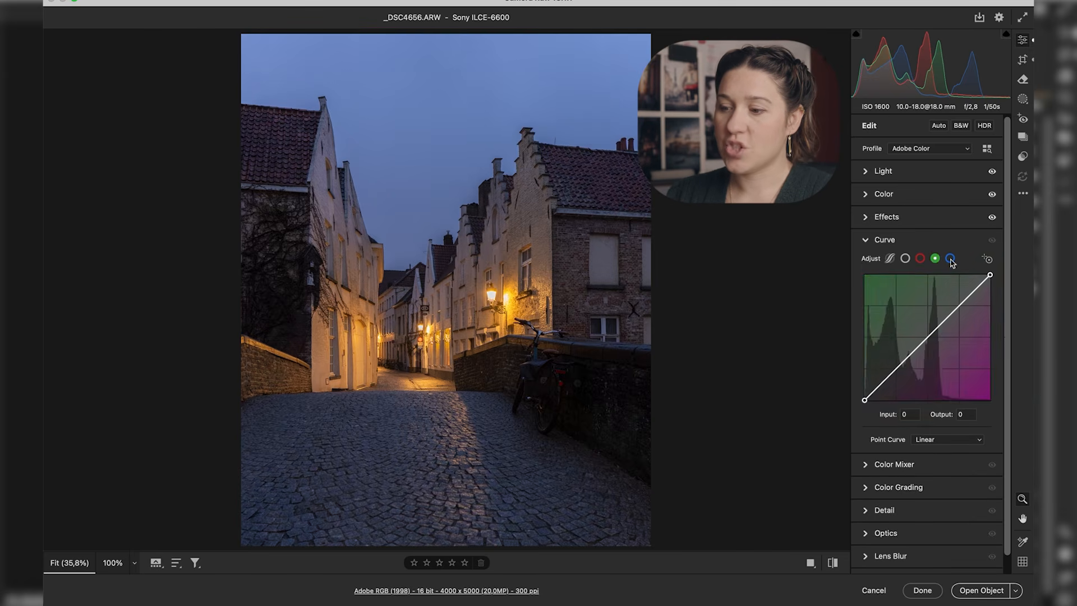
pyautogui.click(950, 259)
pyautogui.click(921, 259)
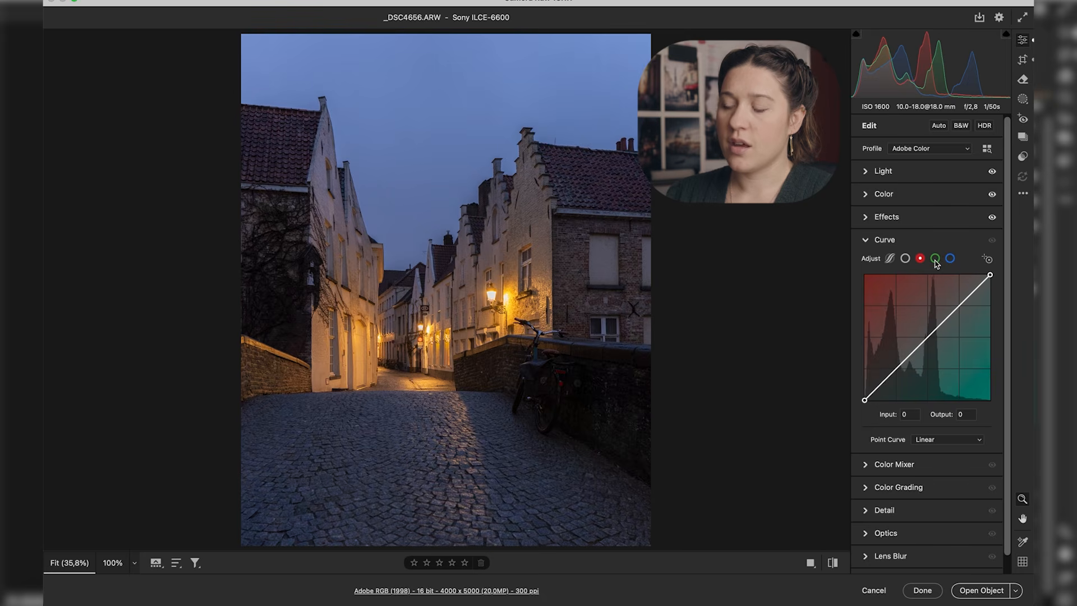
pyautogui.click(936, 259)
pyautogui.click(950, 258)
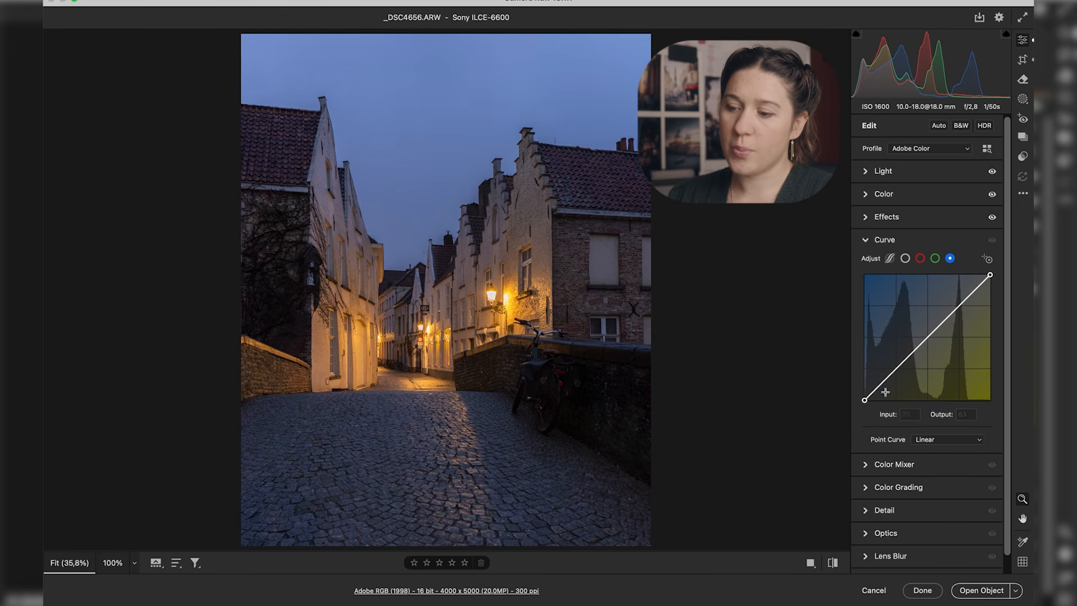
# Step: Try raising the blue curve's black point to outputs of 92 and 138, and return it to 0
pyautogui.moveTo(865, 400); pyautogui.dragTo(855, 353)
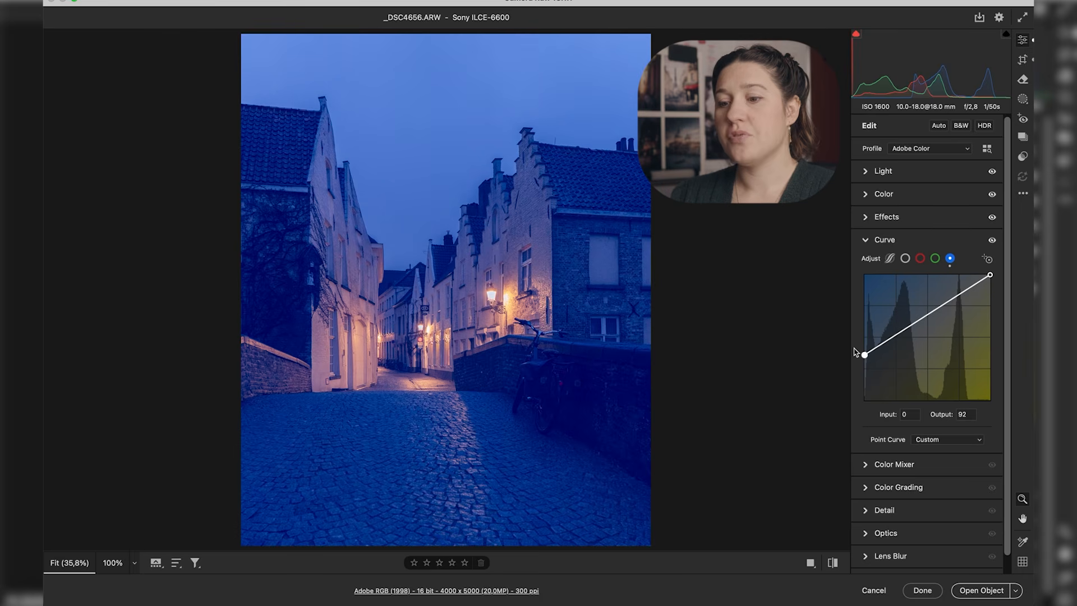
pyautogui.moveTo(865, 355); pyautogui.dragTo(865, 331)
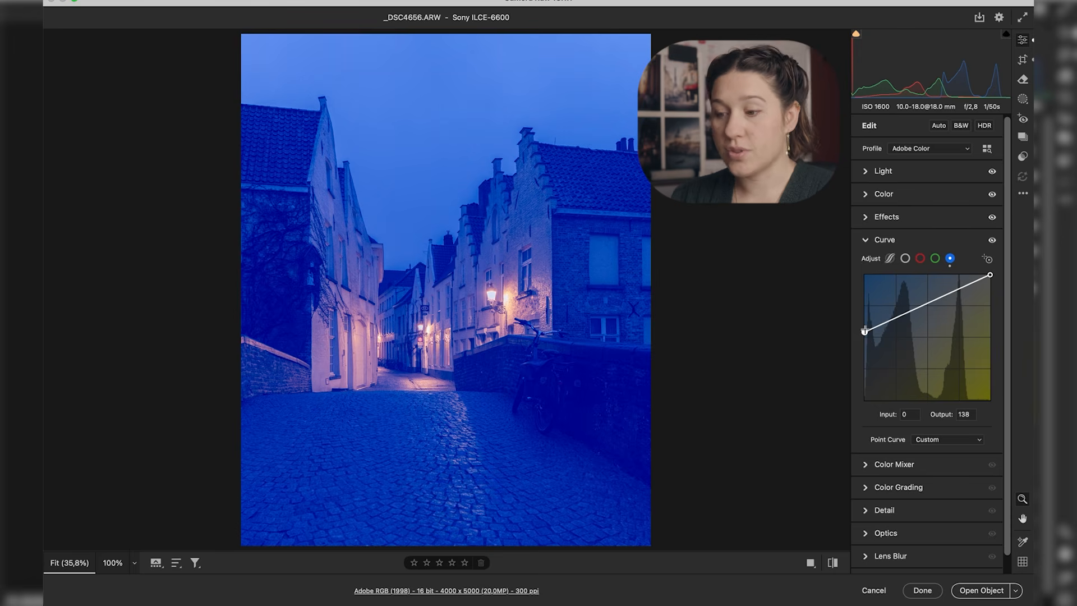
pyautogui.moveTo(865, 331); pyautogui.dragTo(835, 437)
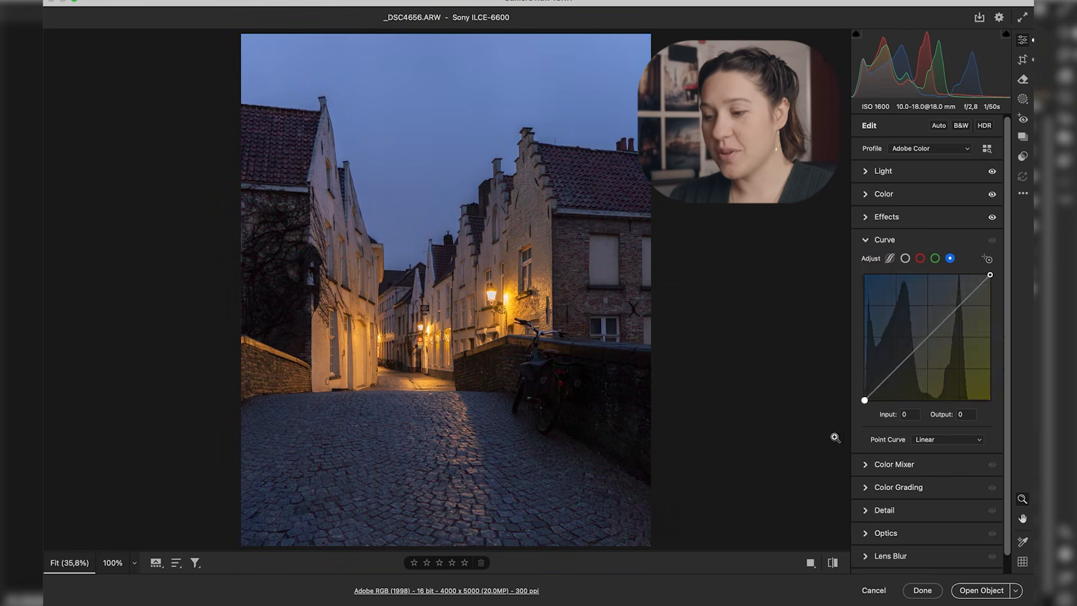
# Step: Set the blue curve's black point output to 5, and the red curve's white point input to 246 and black point input to 7
pyautogui.moveTo(865, 400); pyautogui.dragTo(865, 398)
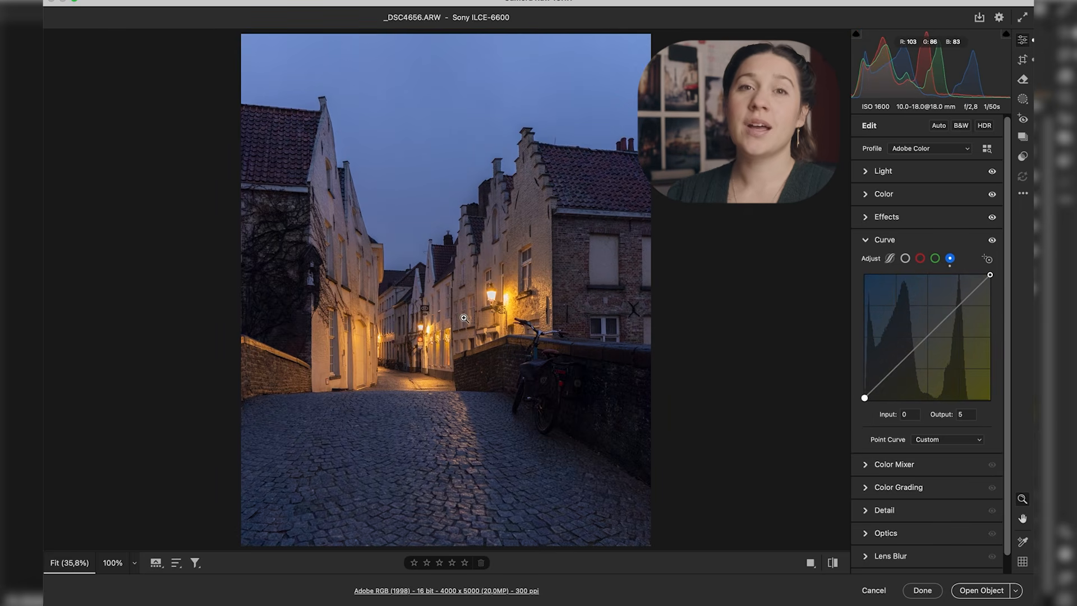
pyautogui.click(990, 275)
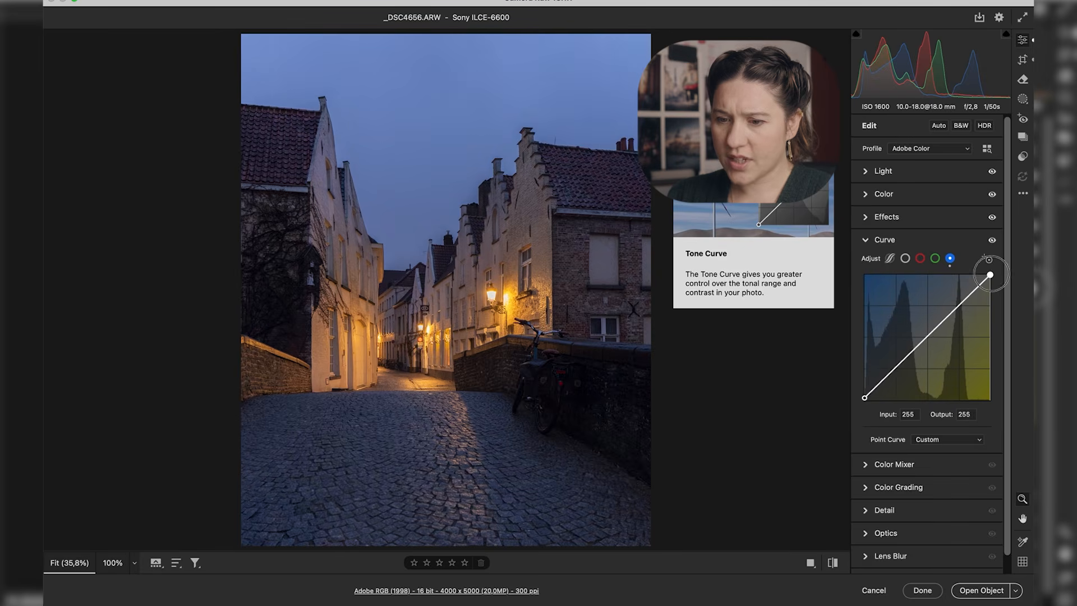
pyautogui.moveTo(990, 275); pyautogui.dragTo(998, 282)
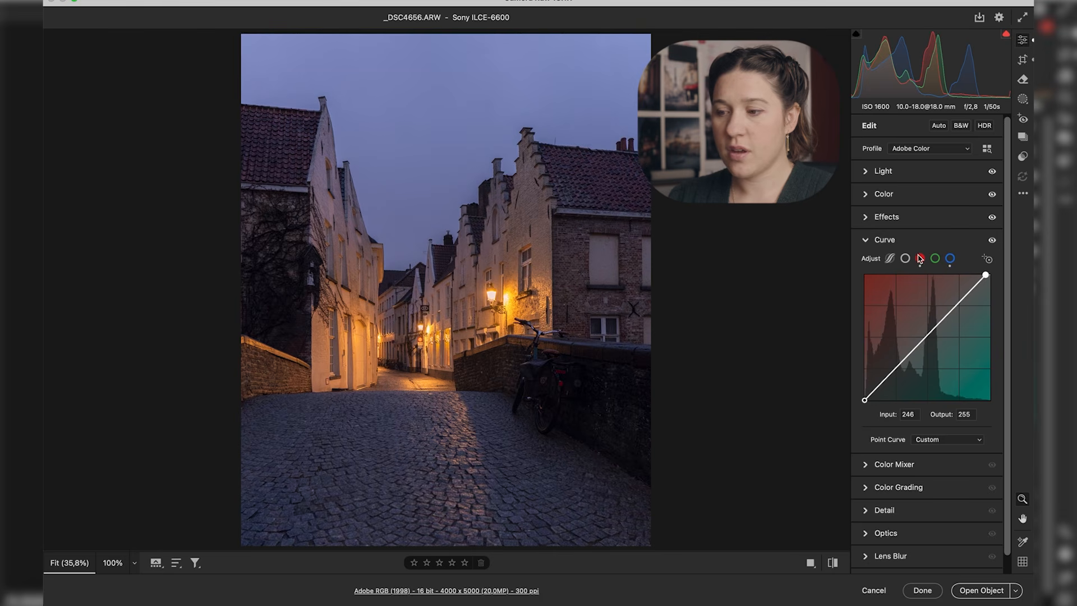
pyautogui.moveTo(865, 400); pyautogui.dragTo(868, 400)
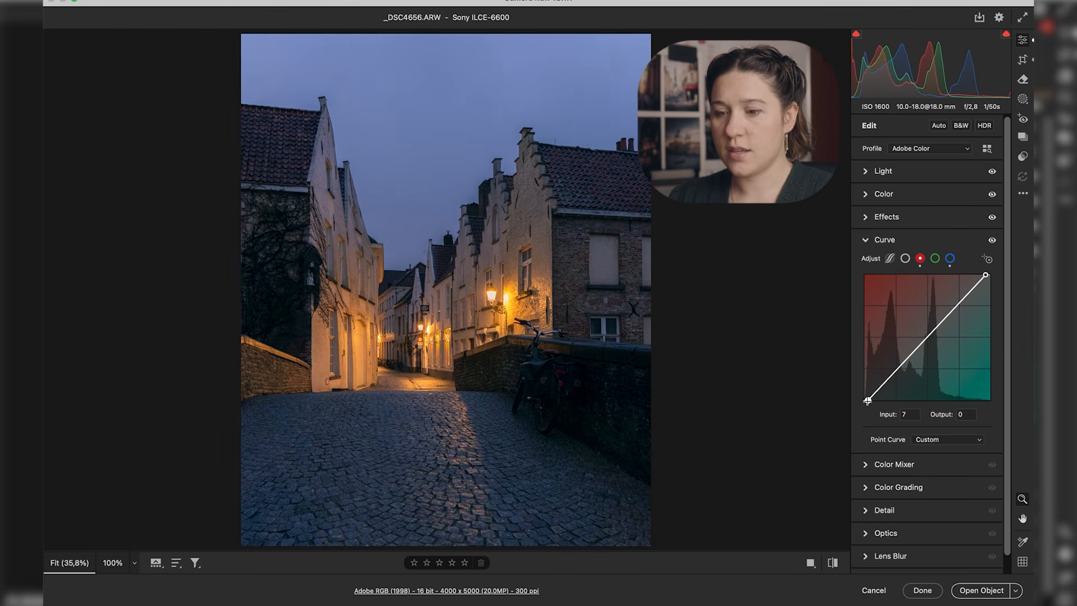
# Step: Compare the photo with and without the curve adjustments and close the curve settings
pyautogui.click(992, 239)
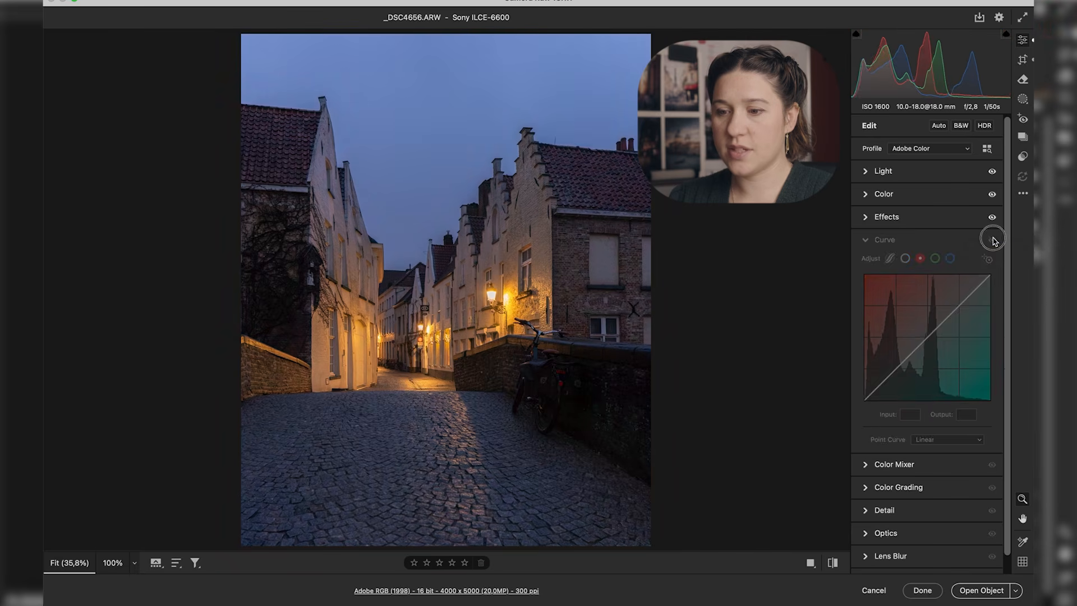
pyautogui.click(992, 239)
pyautogui.click(992, 240)
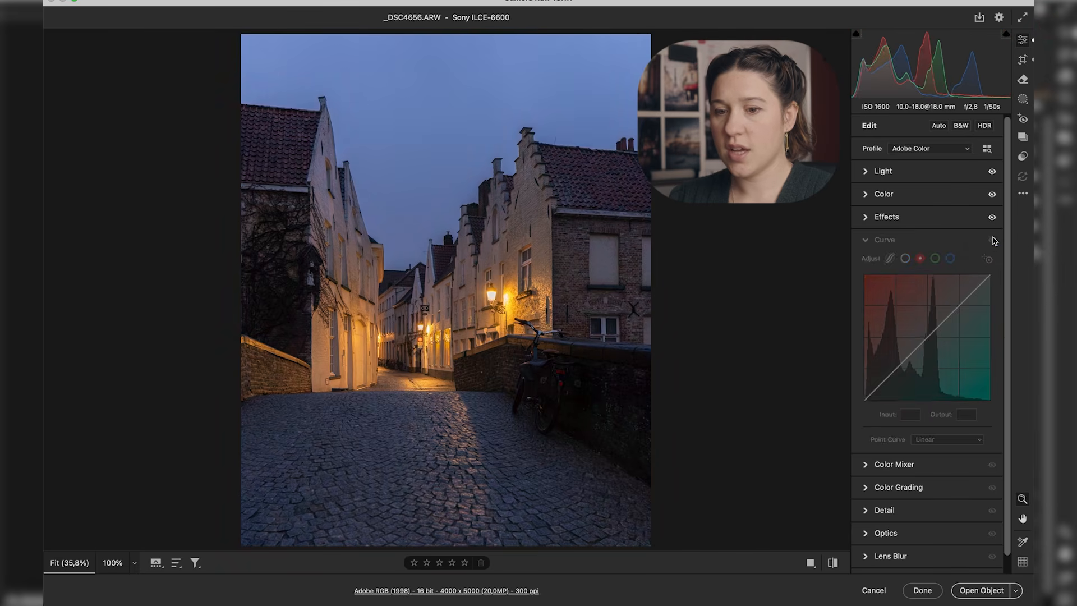
pyautogui.click(992, 240)
pyautogui.click(941, 243)
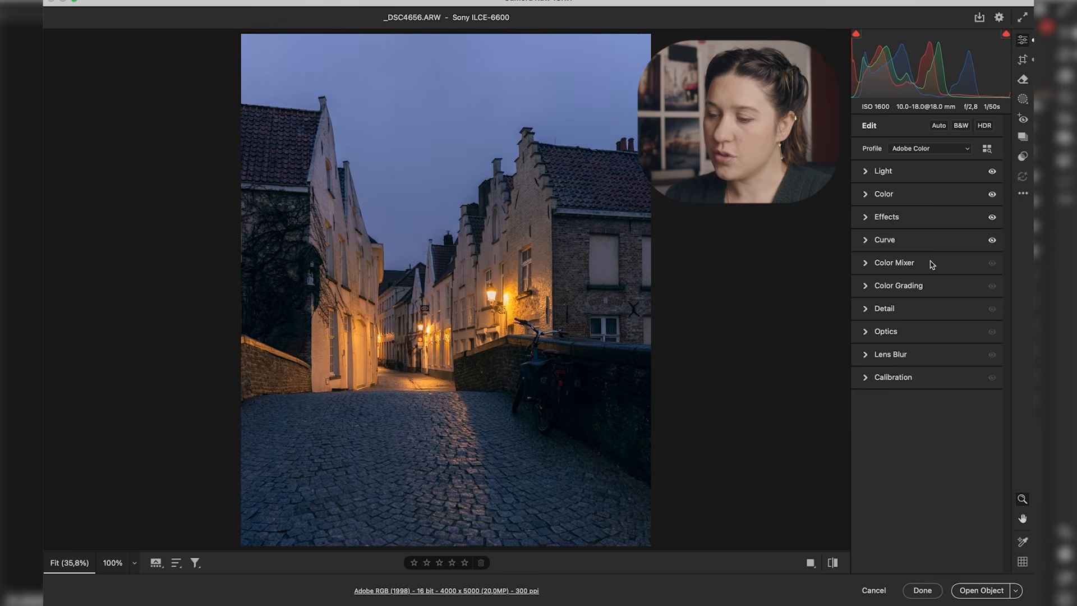
# Step: Examine the Color Mixer's HSL adjustments for saturation, hue and luminance
pyautogui.click(931, 264)
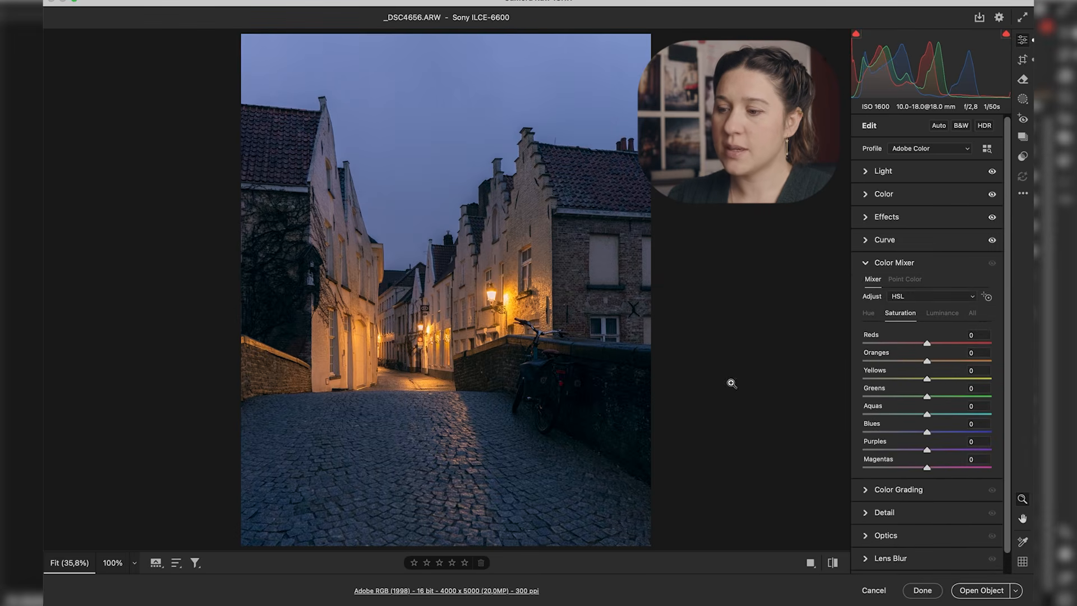
pyautogui.click(901, 267)
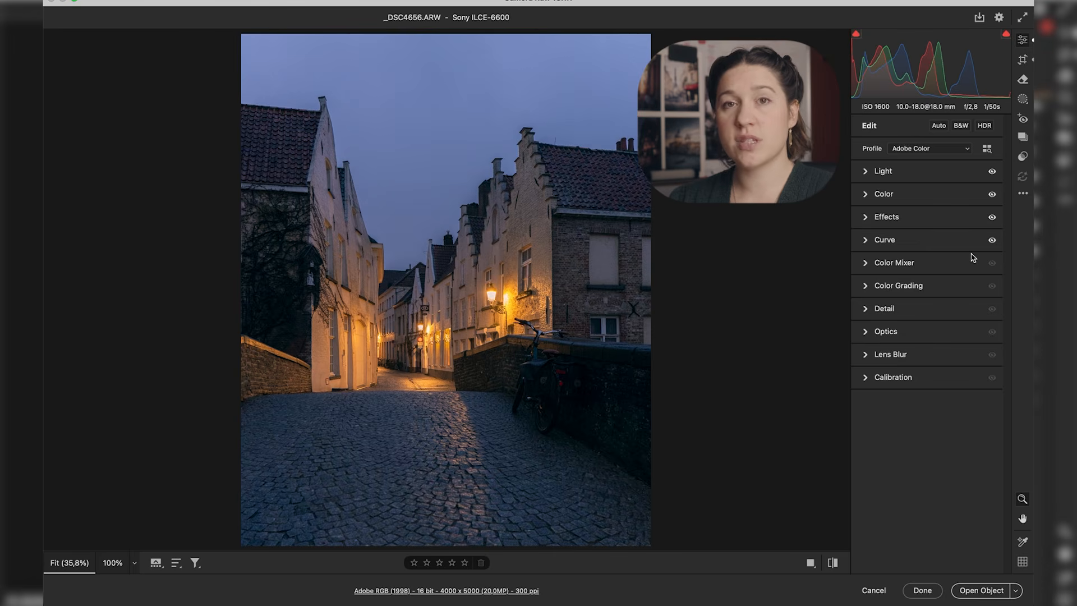
pyautogui.click(900, 265)
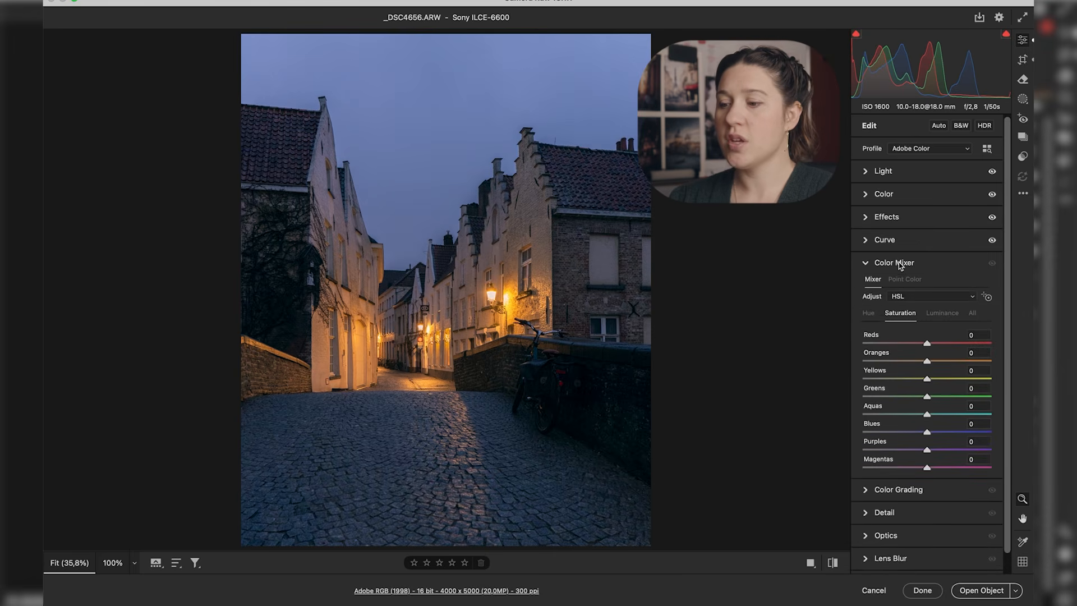
pyautogui.click(869, 314)
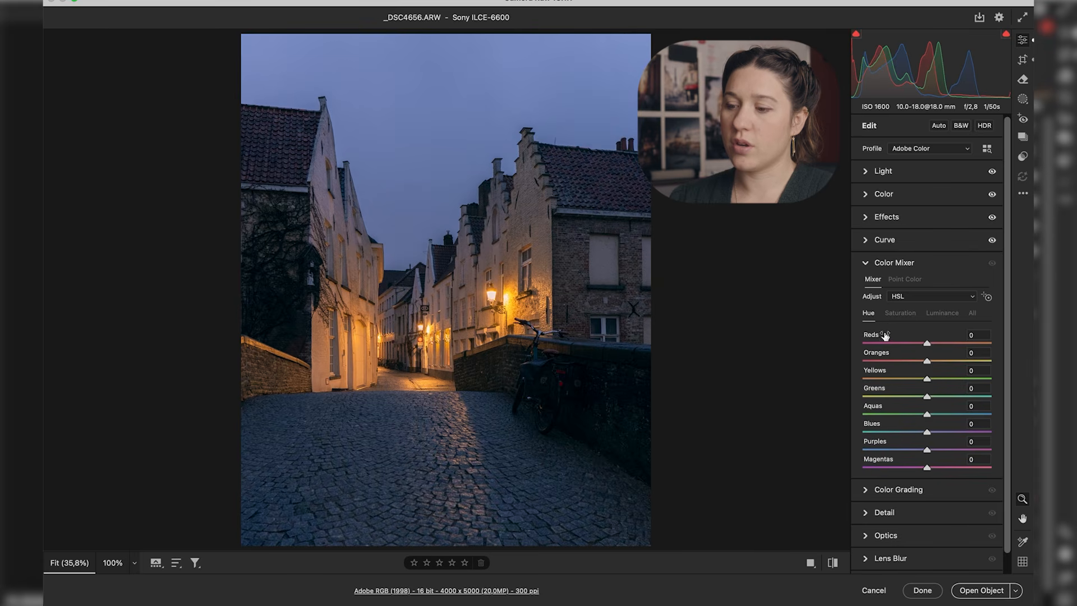
pyautogui.click(940, 315)
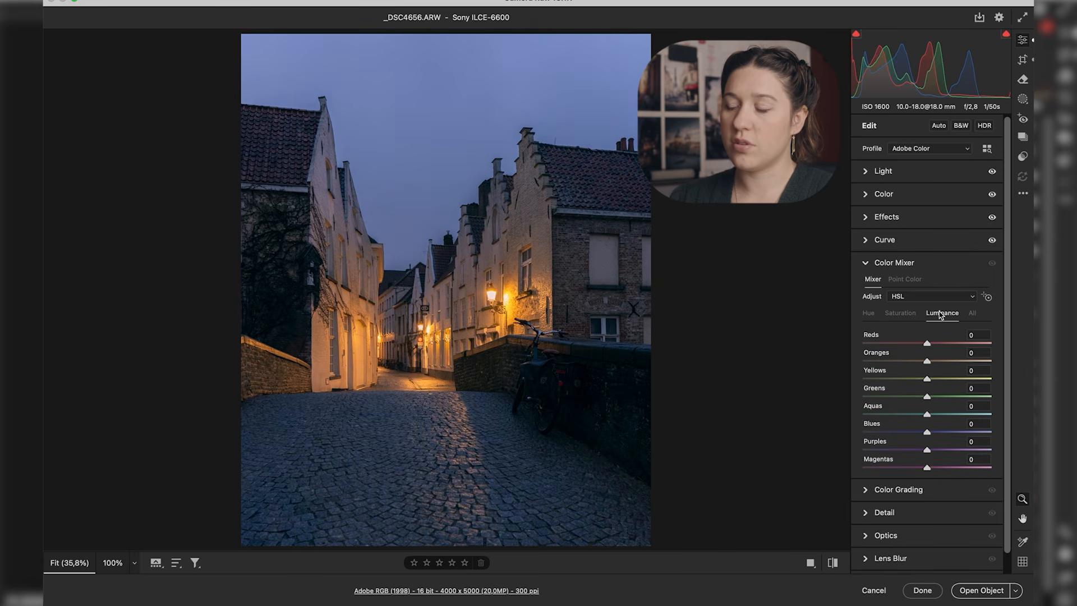
pyautogui.click(870, 315)
pyautogui.click(914, 297)
pyautogui.click(915, 299)
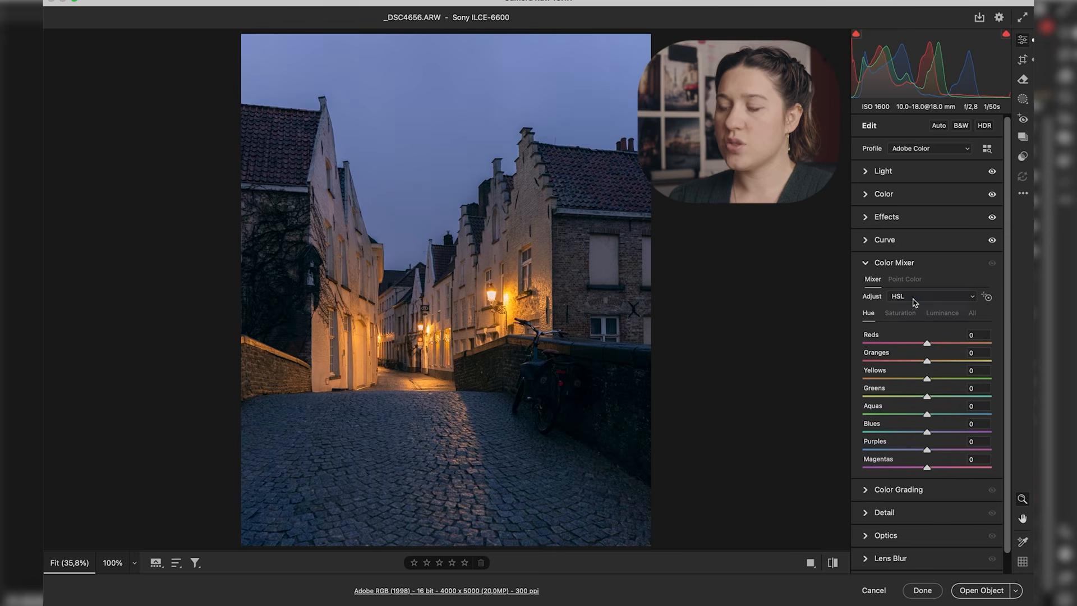
# Step: Try shifting the roof's hue with the targeted adjustment tool to Blues +9 and Purples +62, and undo it
pyautogui.click(988, 298)
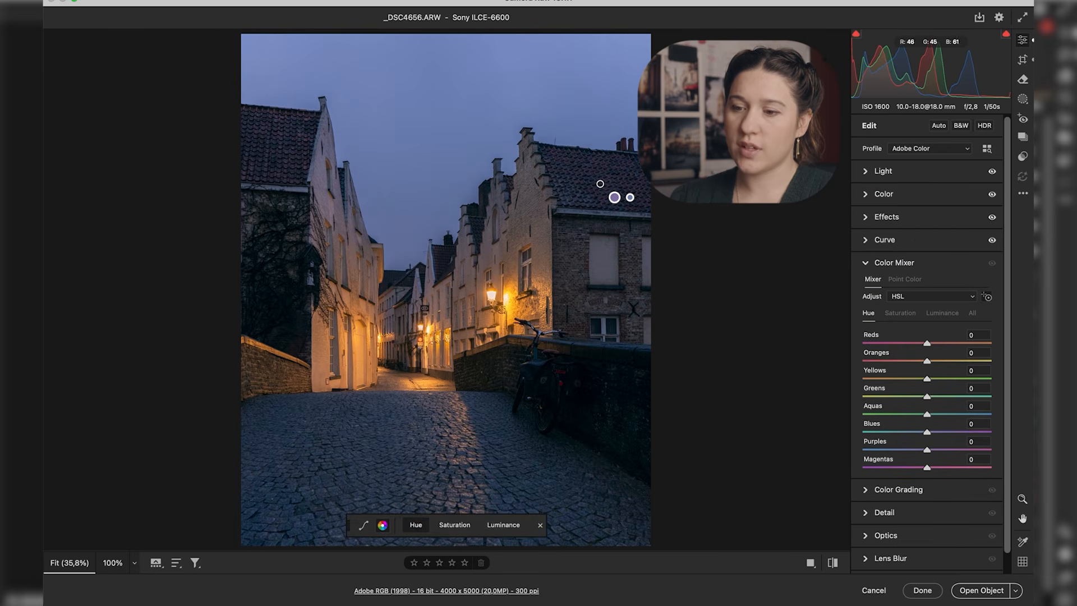
pyautogui.moveTo(540, 183); pyautogui.dragTo(635, 185)
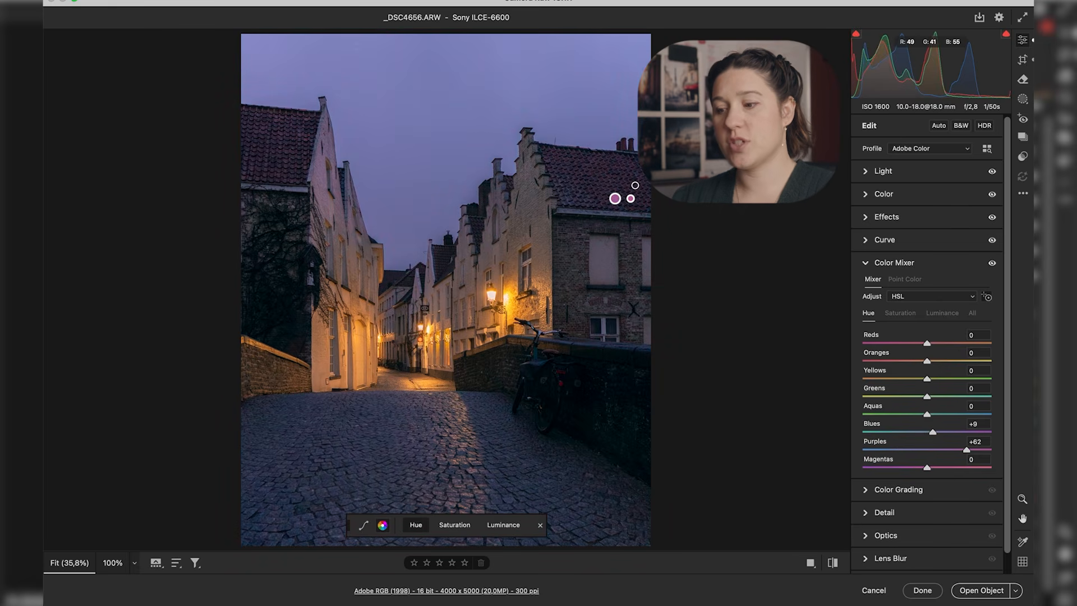
pyautogui.press('super+z')
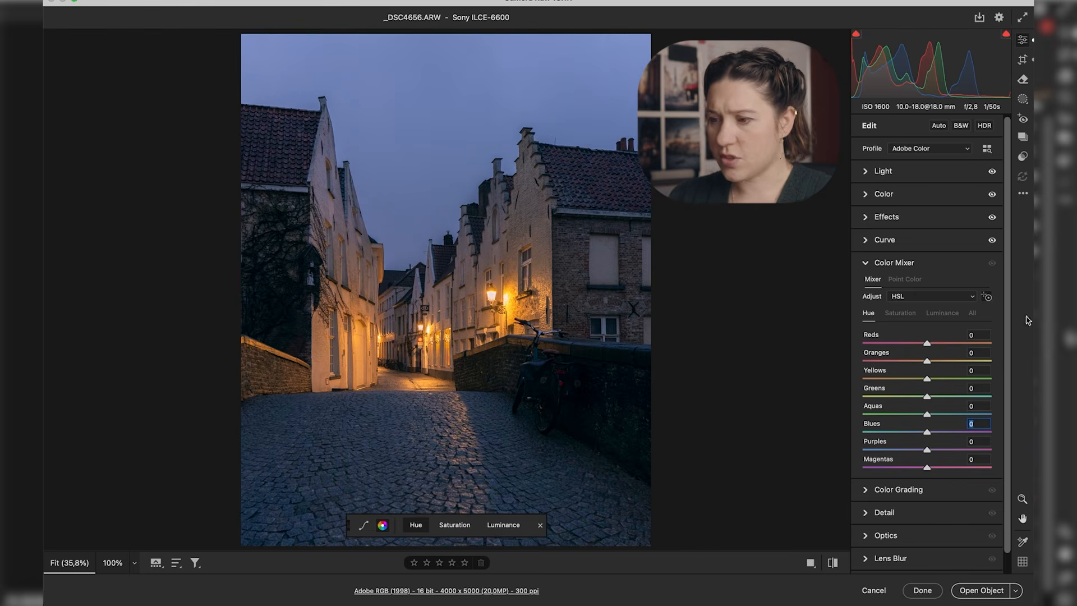
# Step: Set the Purples hue to +62 using the targeted adjustment tool on the roof, and reset the Blues hue to 0
pyautogui.click(592, 175)
pyautogui.moveTo(591, 188); pyautogui.dragTo(595, 189)
pyautogui.click(454, 527)
pyautogui.click(413, 527)
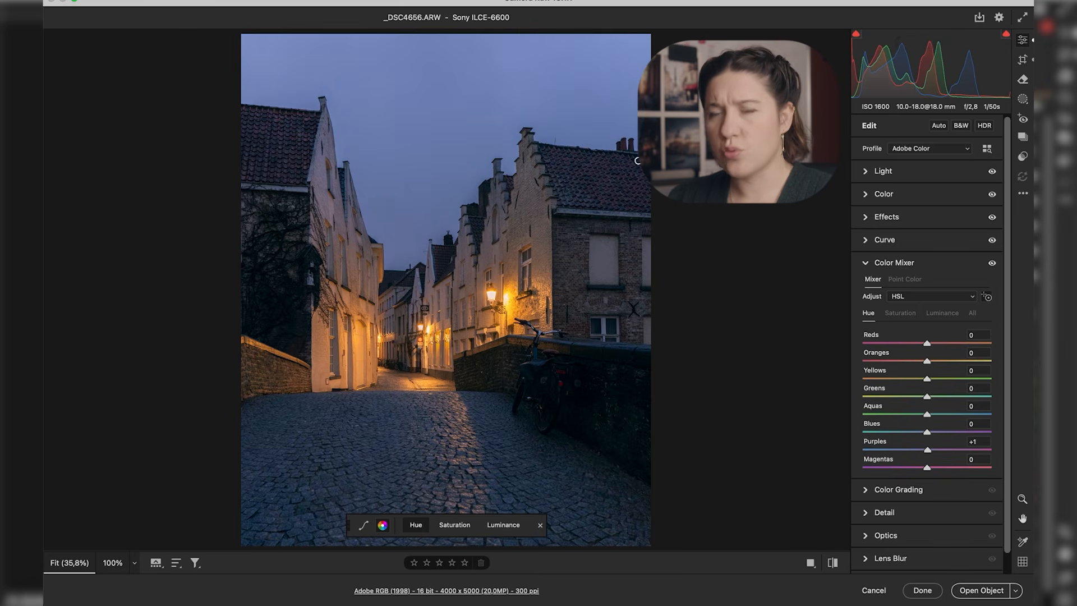
pyautogui.moveTo(597, 186); pyautogui.dragTo(615, 183)
pyautogui.moveTo(972, 449); pyautogui.dragTo(931, 432)
pyautogui.doubleClick(931, 433)
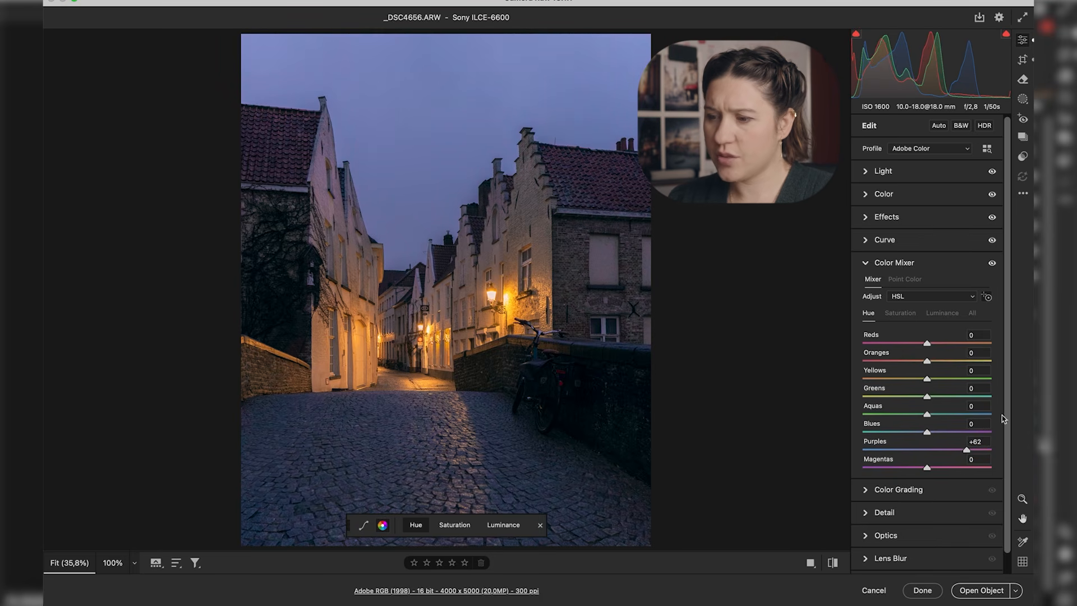
# Step: Set the Purples saturation to +15 and luminance to +29, and compare the photo with and without the Color Mixer adjustments
pyautogui.click(906, 315)
pyautogui.click(941, 313)
pyautogui.moveTo(927, 449)
pyautogui.mouseDown()
pyautogui.moveTo(902, 450)
pyautogui.moveTo(945, 450)
pyautogui.mouseUp()
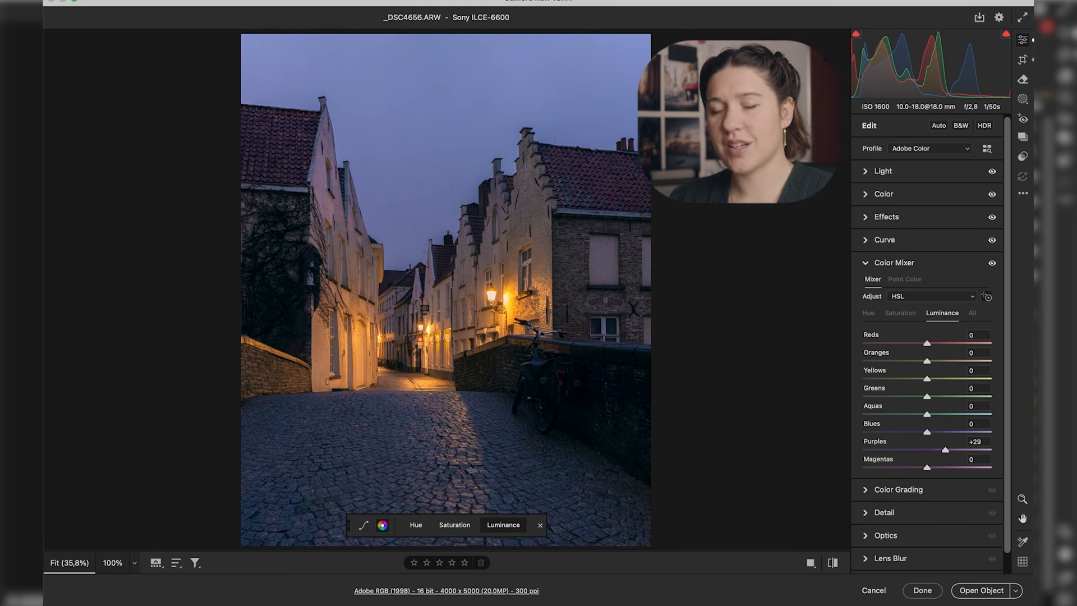
pyautogui.click(992, 263)
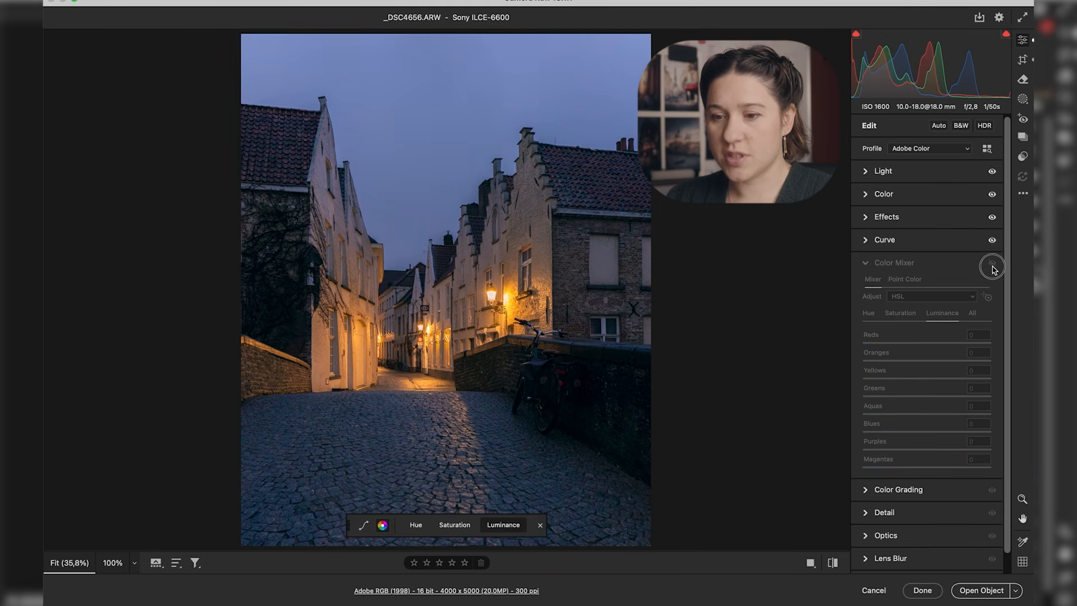
pyautogui.click(992, 263)
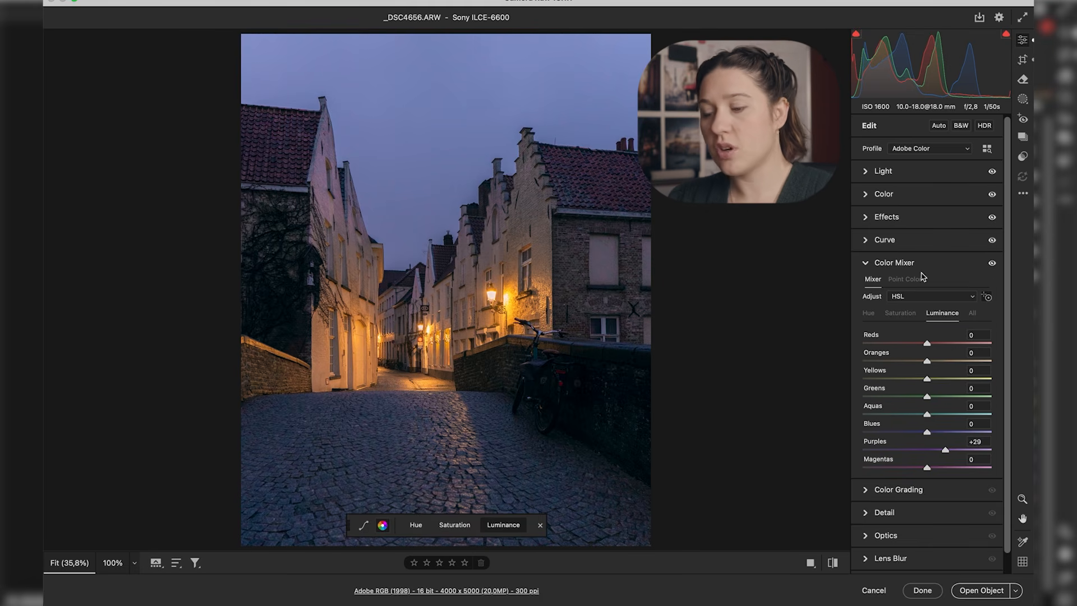
# Step: Set the Blues to hue -6, saturation -21 and luminance -13 in the Color Mixer
pyautogui.click(876, 314)
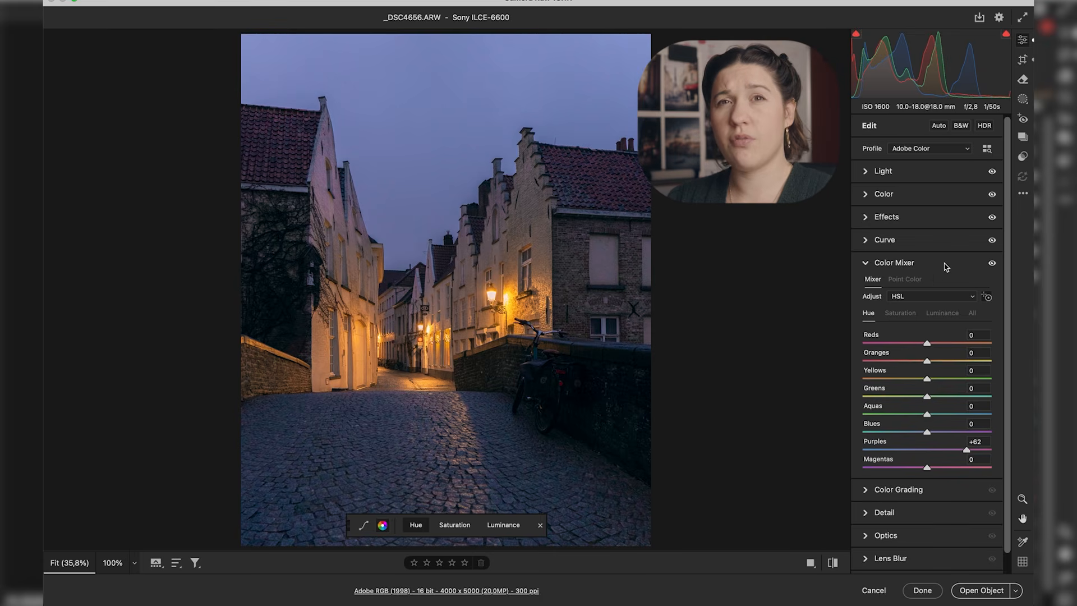
pyautogui.moveTo(927, 432)
pyautogui.mouseDown()
pyautogui.moveTo(905, 433)
pyautogui.moveTo(940, 431)
pyautogui.mouseUp()
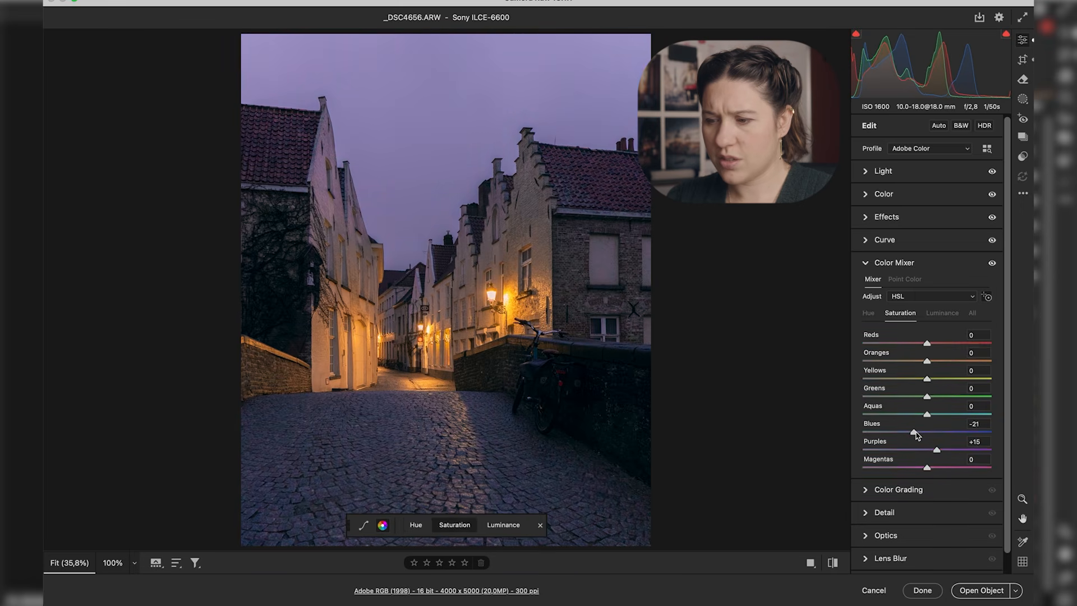
pyautogui.click(869, 313)
pyautogui.moveTo(936, 431); pyautogui.dragTo(918, 437)
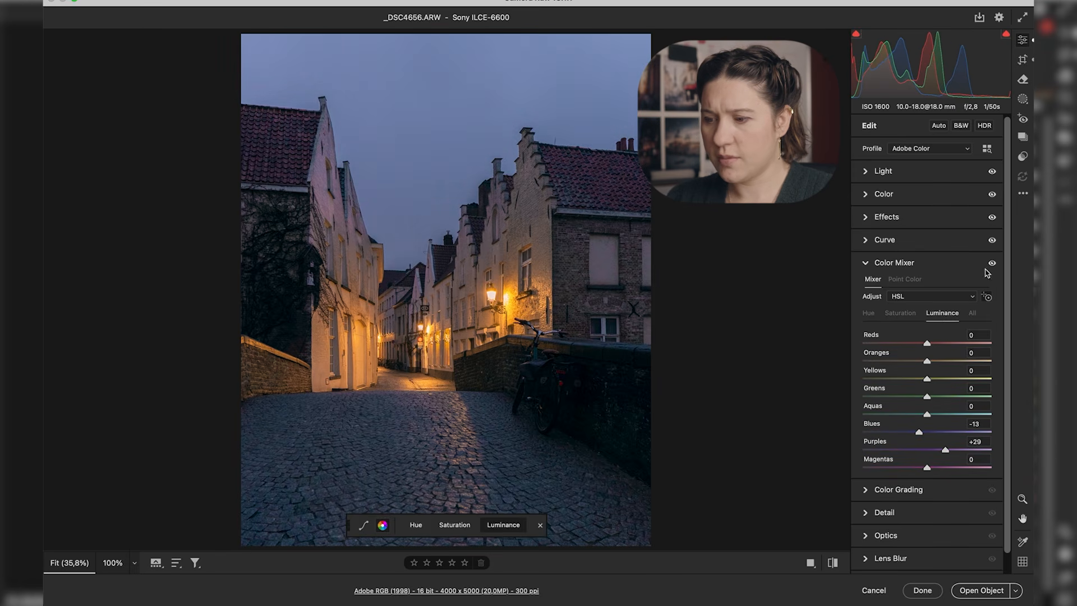
pyautogui.click(869, 314)
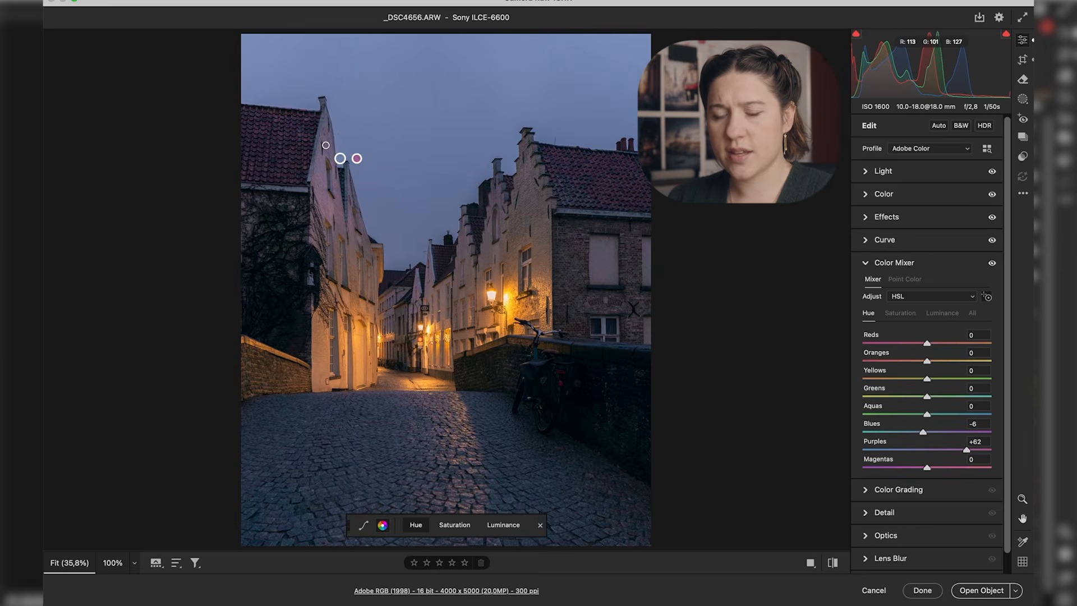
# Step: Inspect the roof and walls up close, and reset the Purples hue, saturation and luminance to 0
pyautogui.scroll(5, 341, 158)
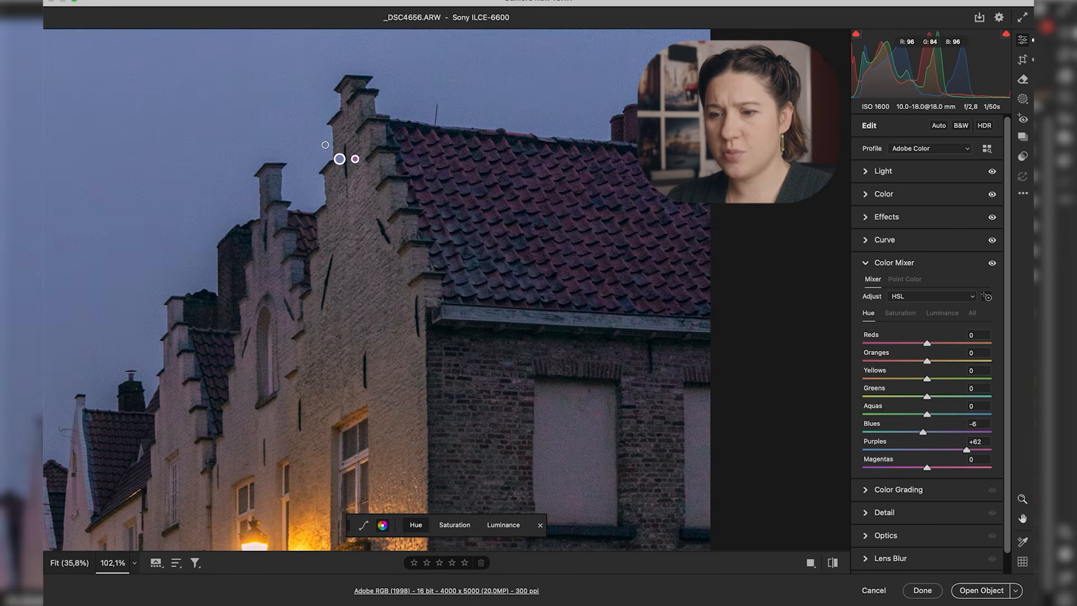
pyautogui.scroll(-5, 423, 348)
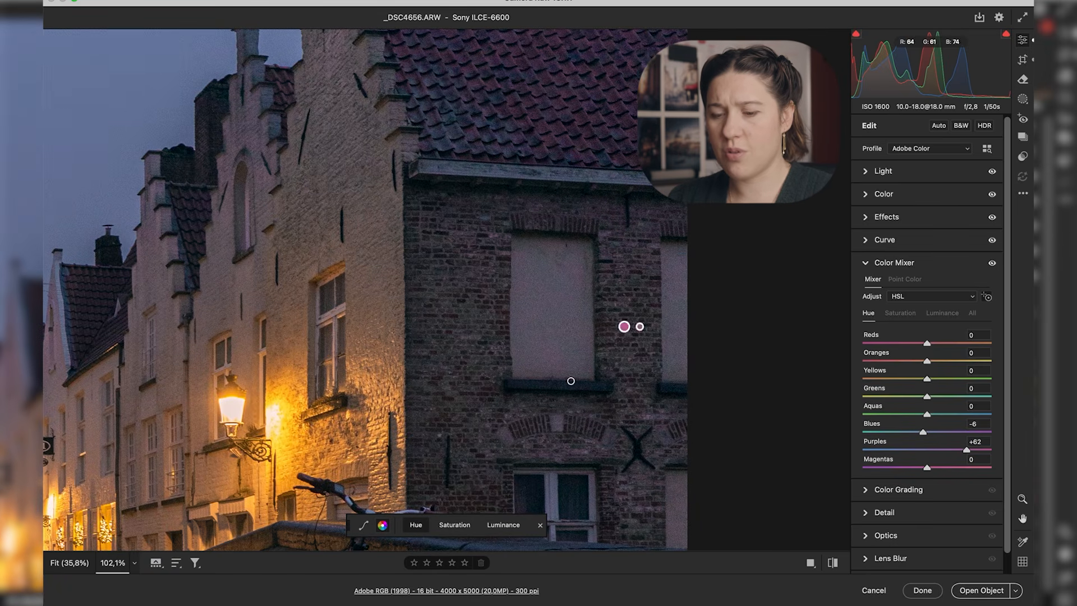
pyautogui.scroll(5, 398, 330)
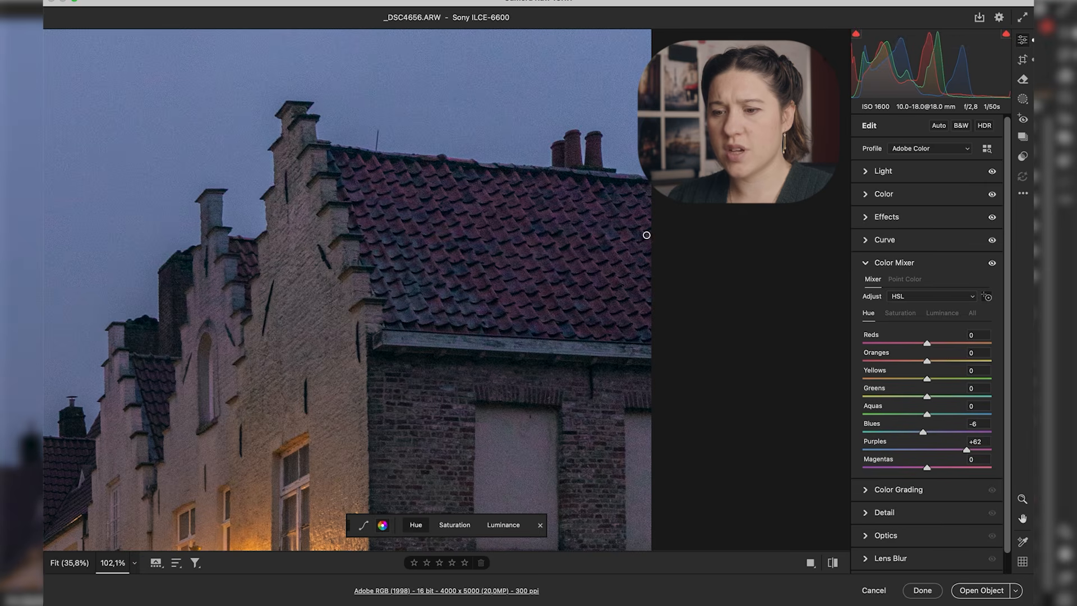
pyautogui.scroll(-6, 577, 197)
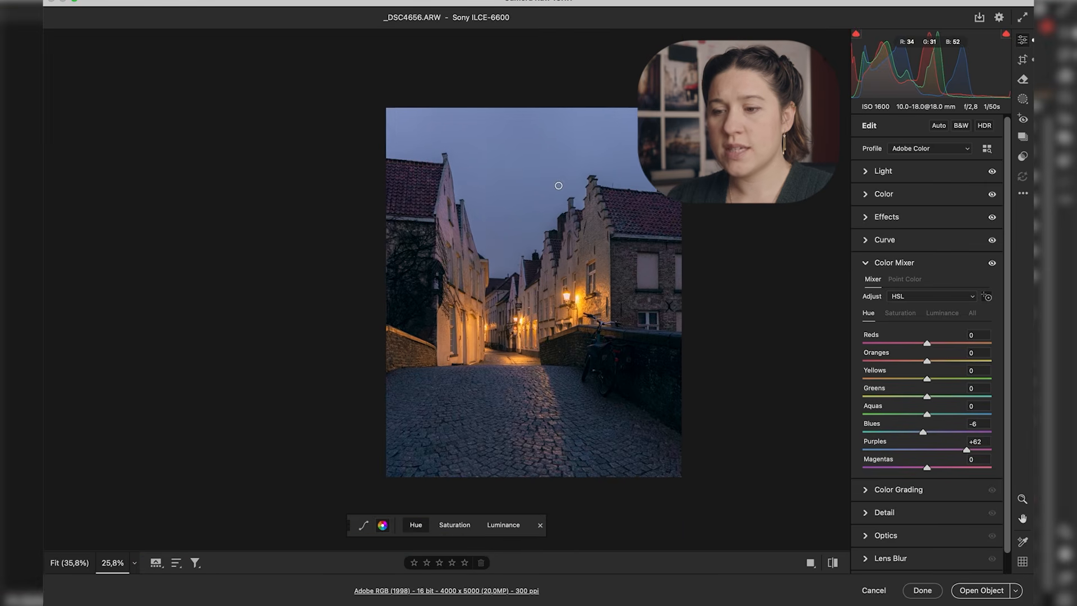
pyautogui.hscroll(3, 558, 185)
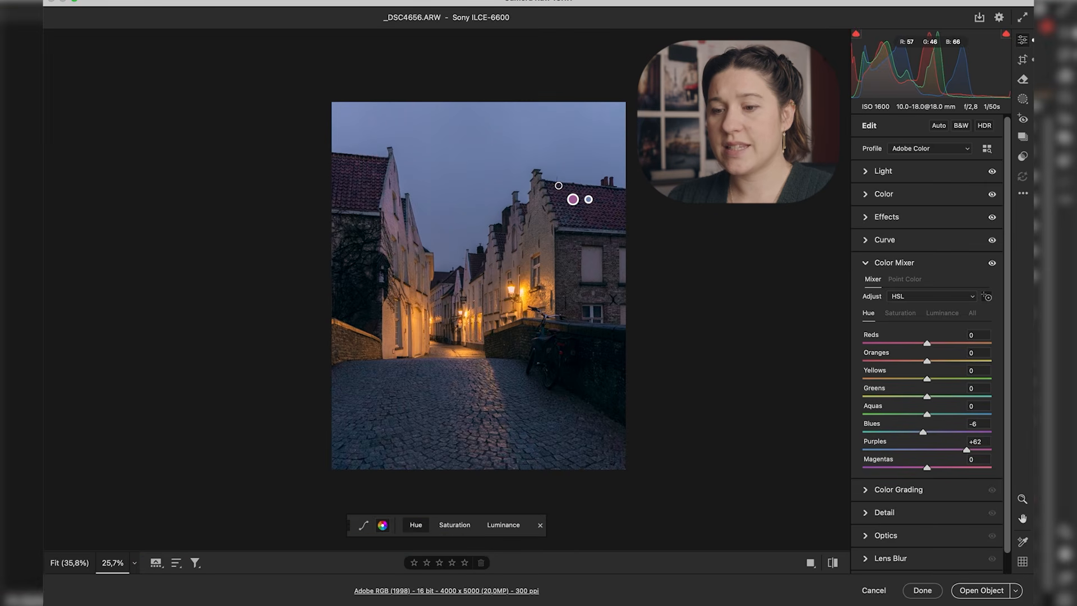
pyautogui.scroll(2, 558, 185)
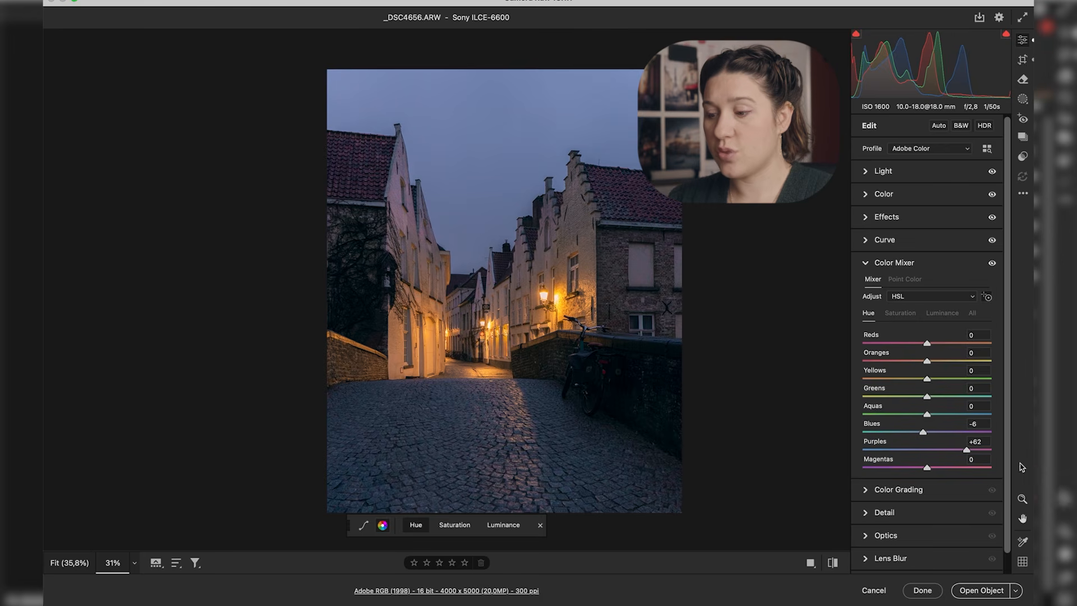
pyautogui.doubleClick(970, 454)
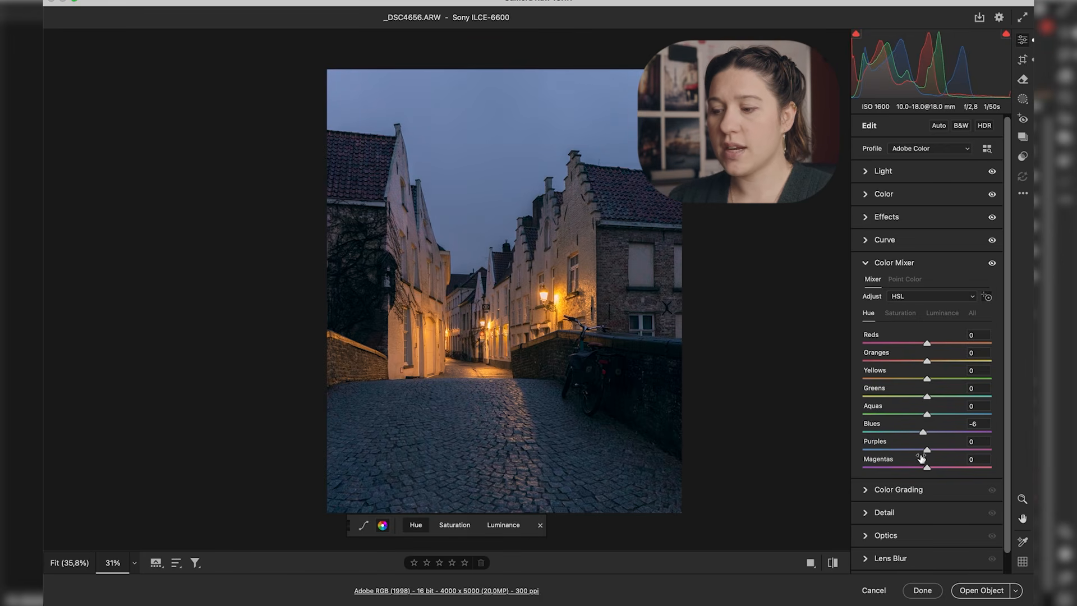
pyautogui.moveTo(927, 450); pyautogui.dragTo(961, 451)
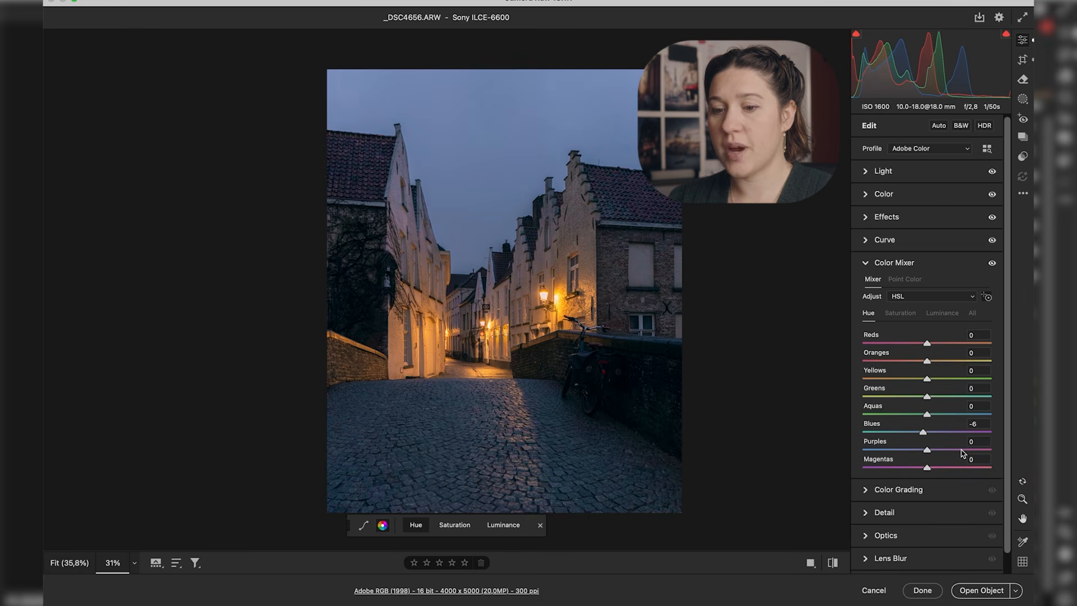
pyautogui.press('super+alt+shift+s')
pyautogui.press('super+alt+shift+l')
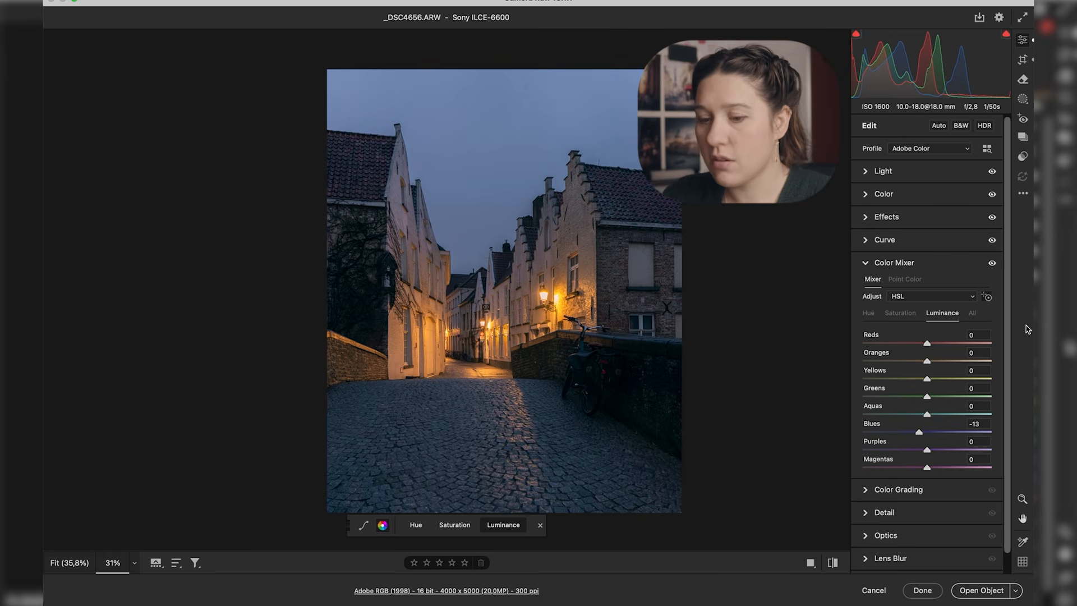
# Step: Adjust the warm tones in the Color Mixer, setting the hue to -10 for Oranges and -12 for Yellows
pyautogui.click(868, 314)
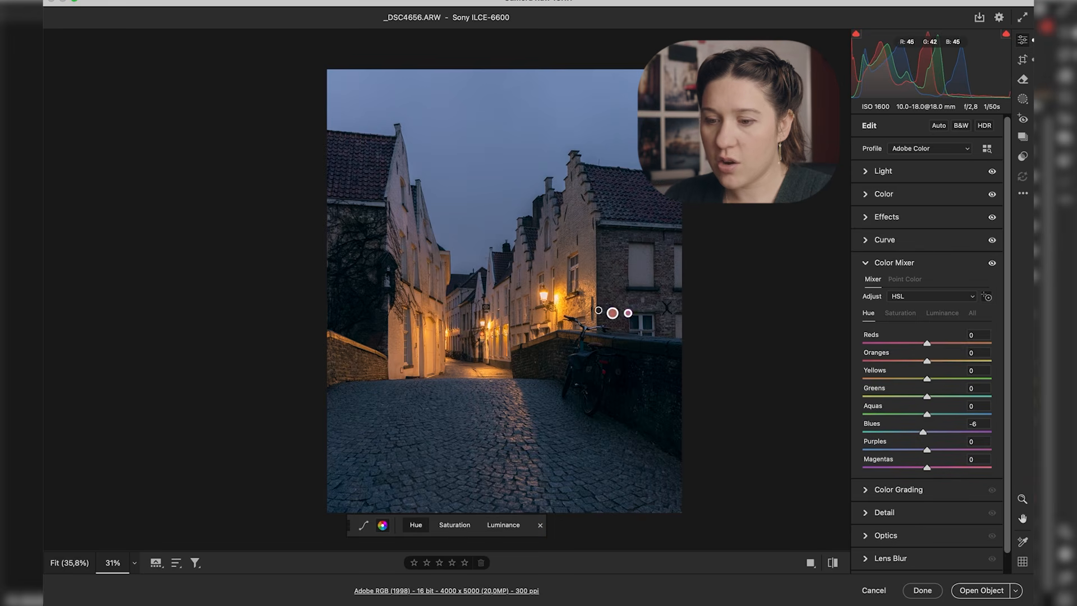
pyautogui.click(908, 314)
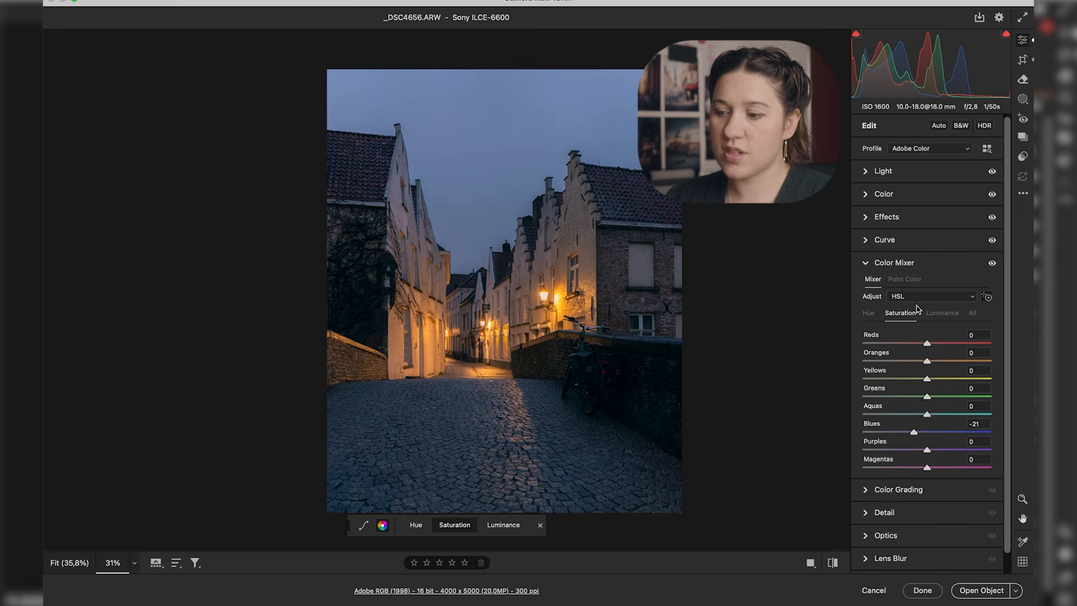
pyautogui.moveTo(929, 382); pyautogui.dragTo(919, 361)
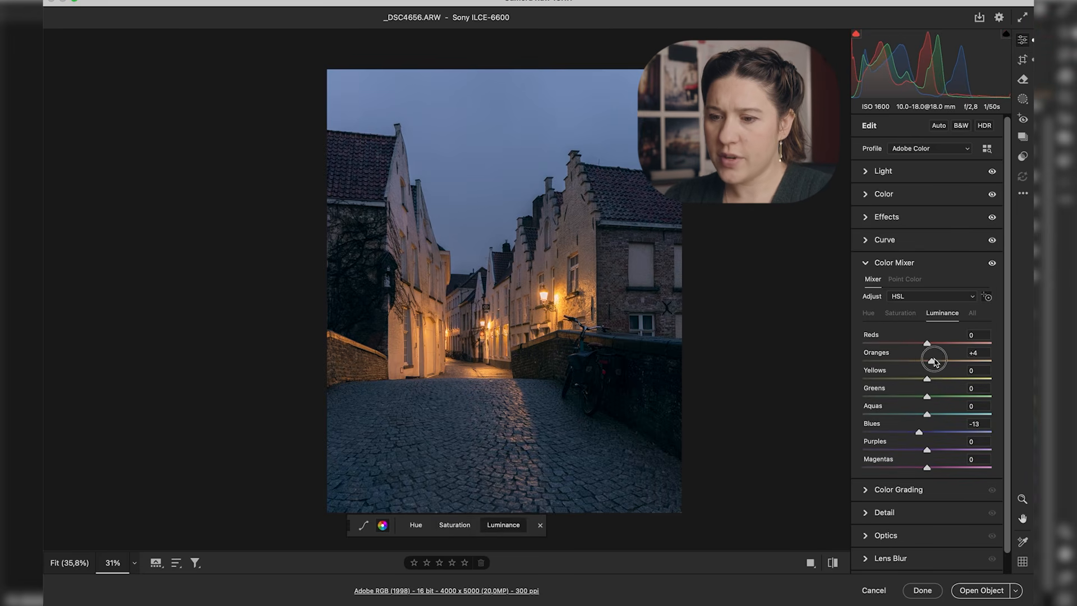
pyautogui.moveTo(934, 362); pyautogui.dragTo(920, 380)
pyautogui.click(926, 379)
pyautogui.click(869, 312)
# Step: Compare the photo with and without the Color Mixer adjustments and open the Color Grading settings
pyautogui.click(992, 263)
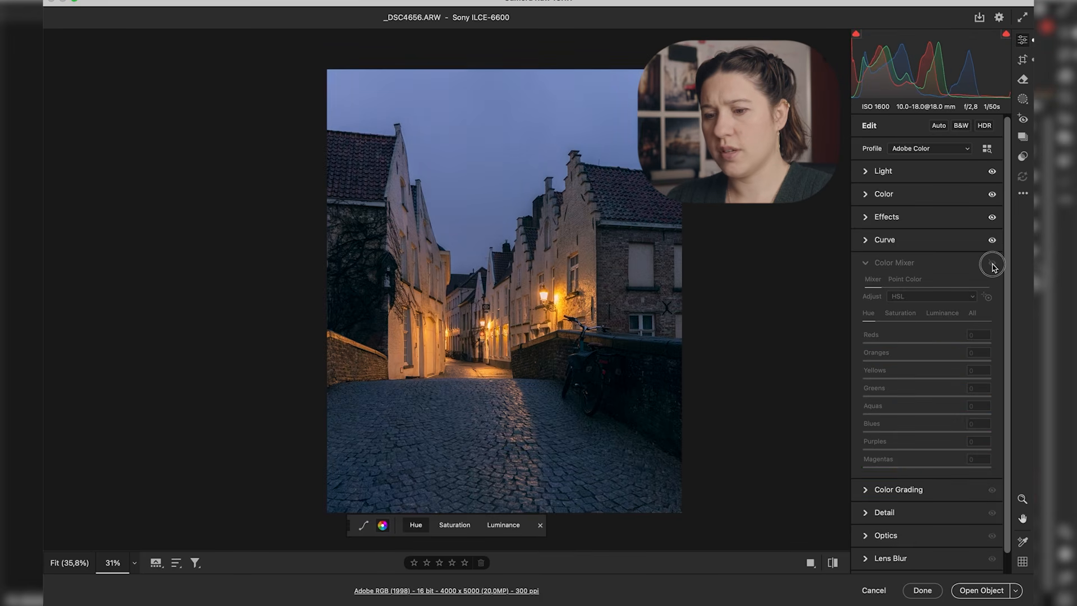
pyautogui.click(992, 264)
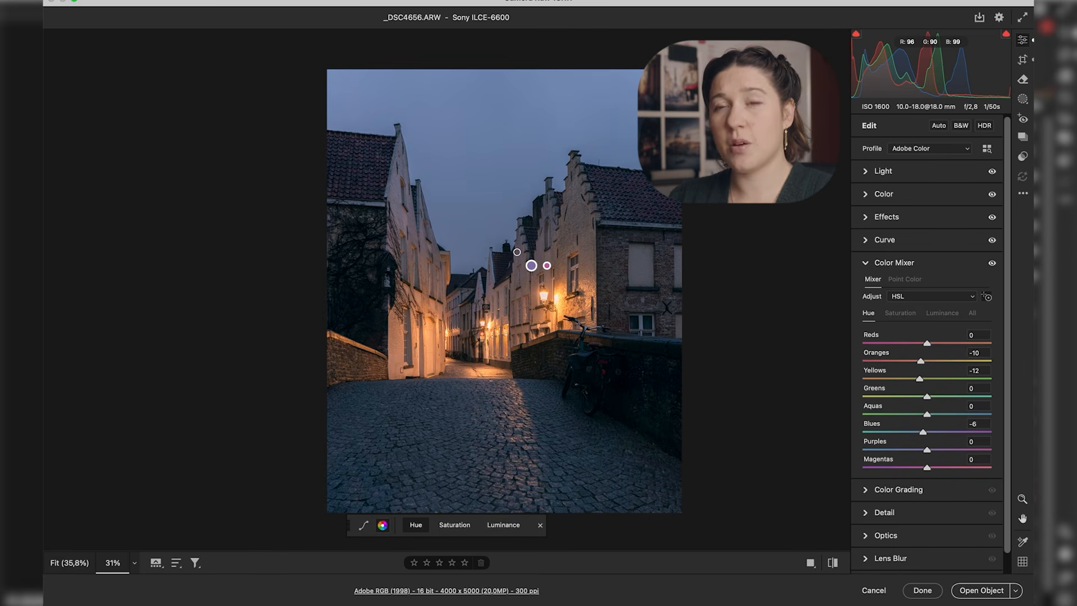
pyautogui.click(992, 264)
pyautogui.click(992, 264)
pyautogui.click(904, 264)
pyautogui.click(910, 286)
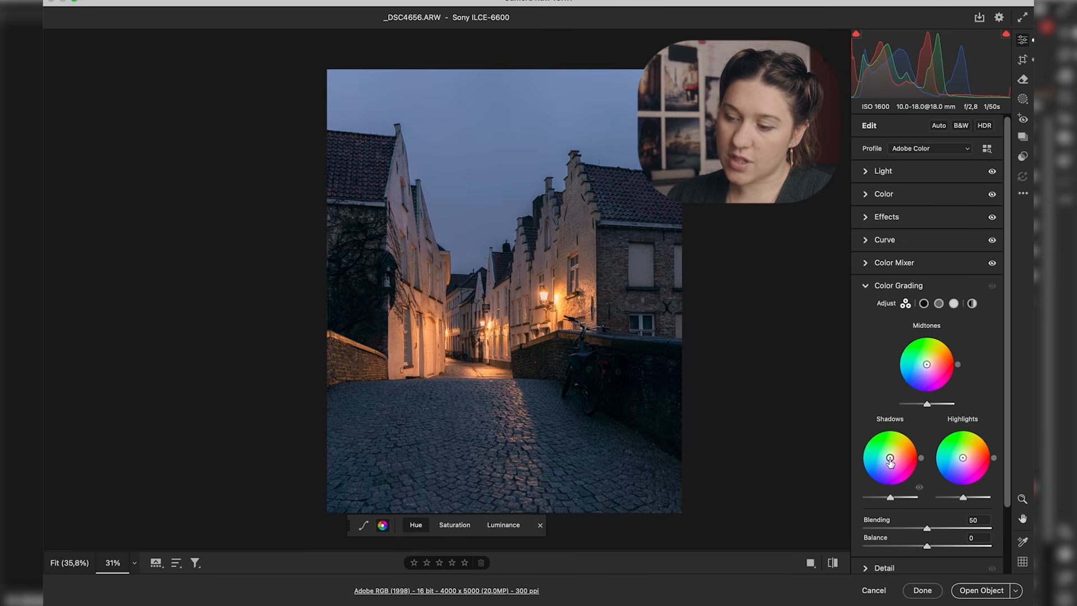
# Step: Try a strong blue shadow tint at hue 224 and saturation 100 with luminance -100, and reset the shadow adjustments
pyautogui.moveTo(891, 460); pyautogui.dragTo(890, 459)
pyautogui.moveTo(881, 487); pyautogui.dragTo(843, 507)
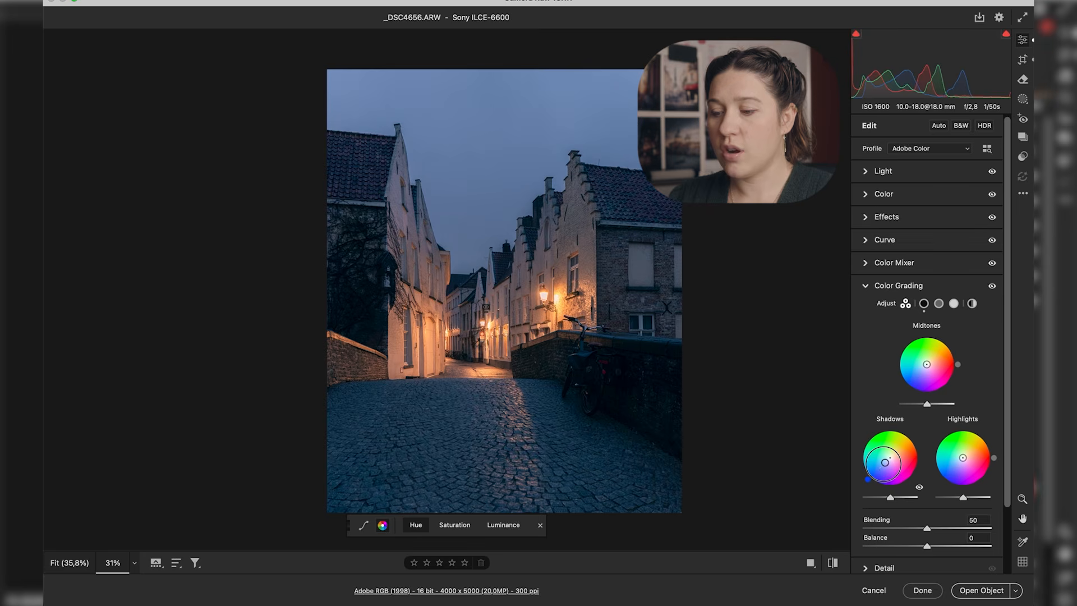
pyautogui.moveTo(885, 462); pyautogui.dragTo(870, 487)
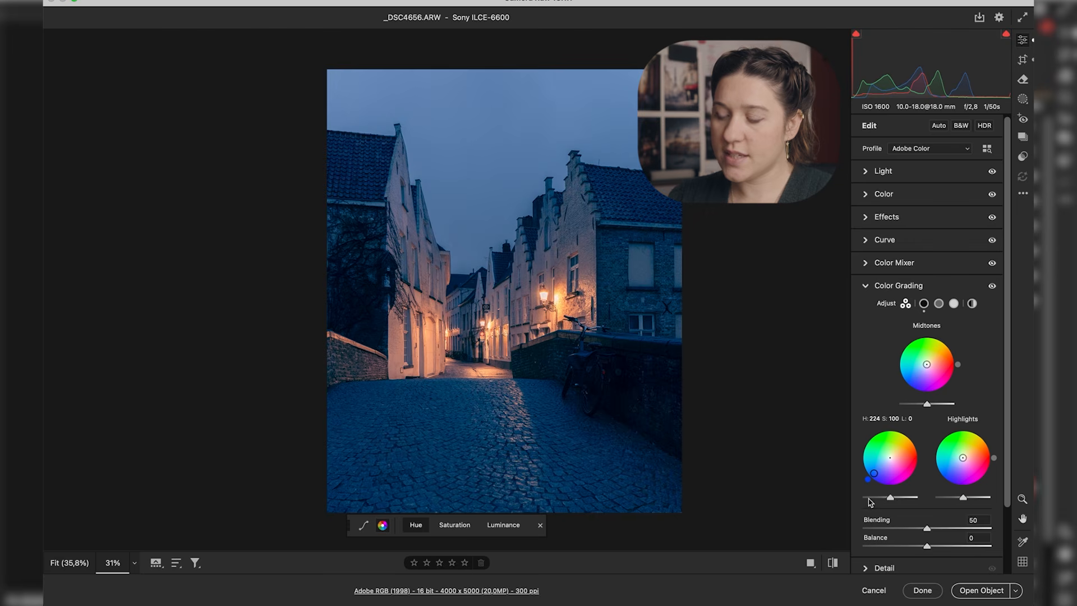
pyautogui.moveTo(892, 499); pyautogui.dragTo(865, 497)
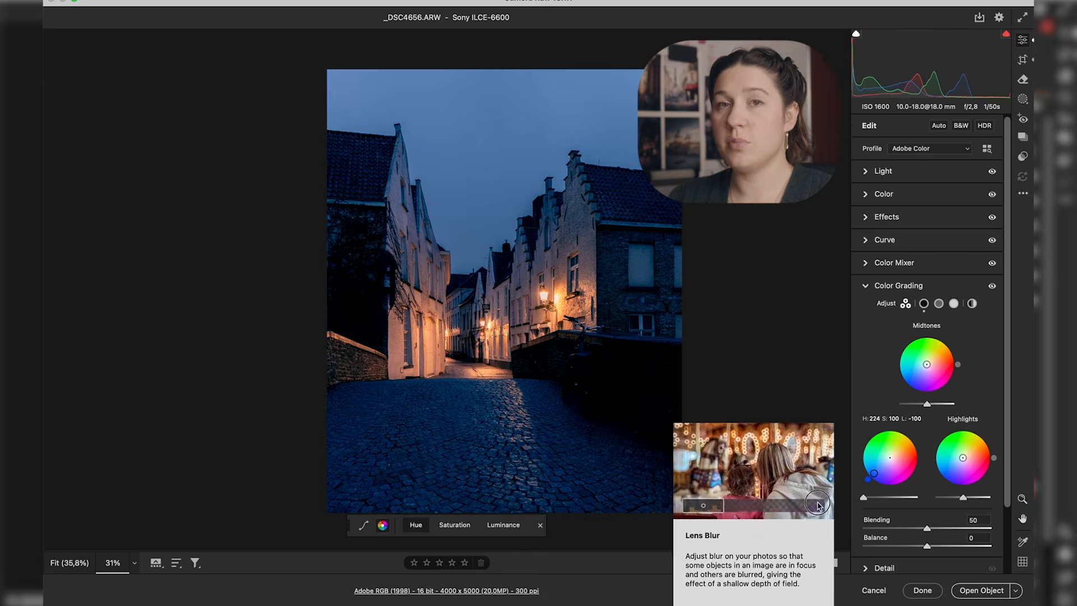
pyautogui.doubleClick(865, 499)
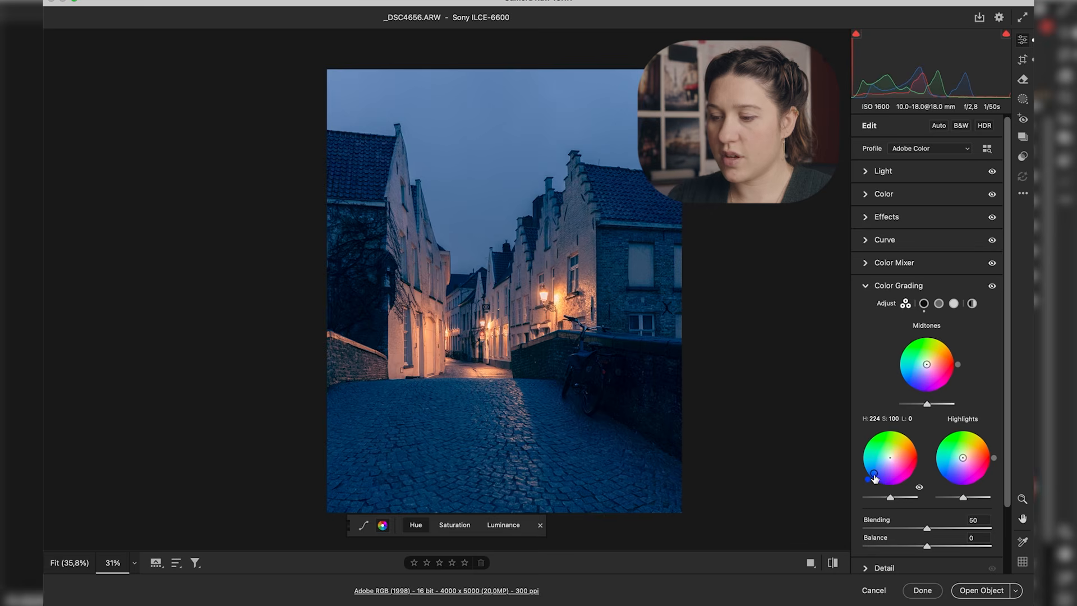
pyautogui.doubleClick(875, 477)
# Step: Tint the shadows a faint blue with slightly lowered luminance, and grade the highlights yellow with hue 55, saturation 21 and luminance 23
pyautogui.click(869, 481)
pyautogui.moveTo(869, 483); pyautogui.dragTo(888, 459)
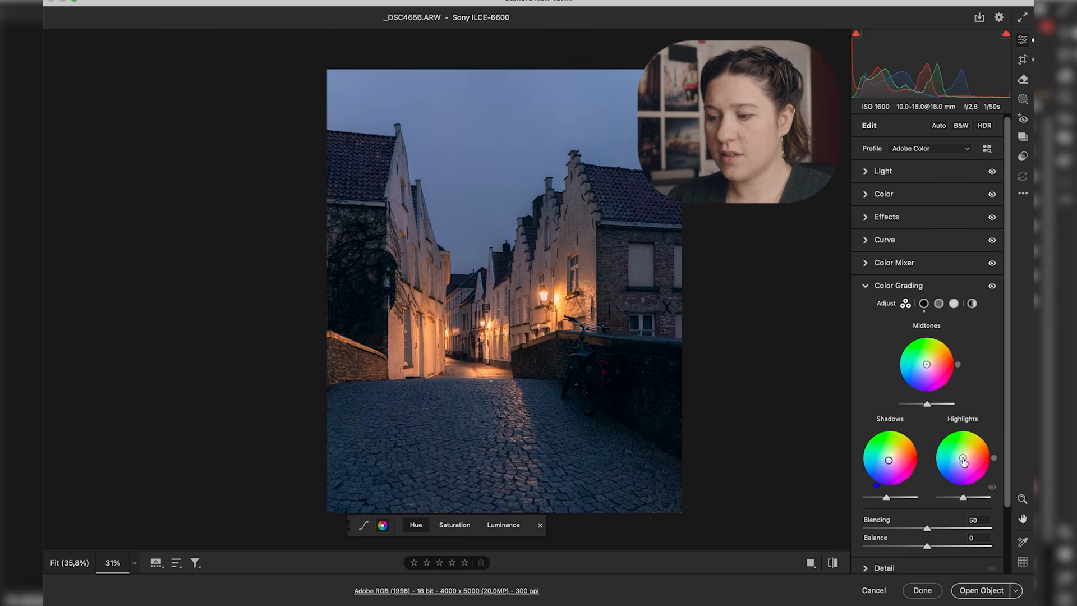
pyautogui.moveTo(963, 458); pyautogui.dragTo(965, 453)
pyautogui.moveTo(964, 497); pyautogui.dragTo(970, 498)
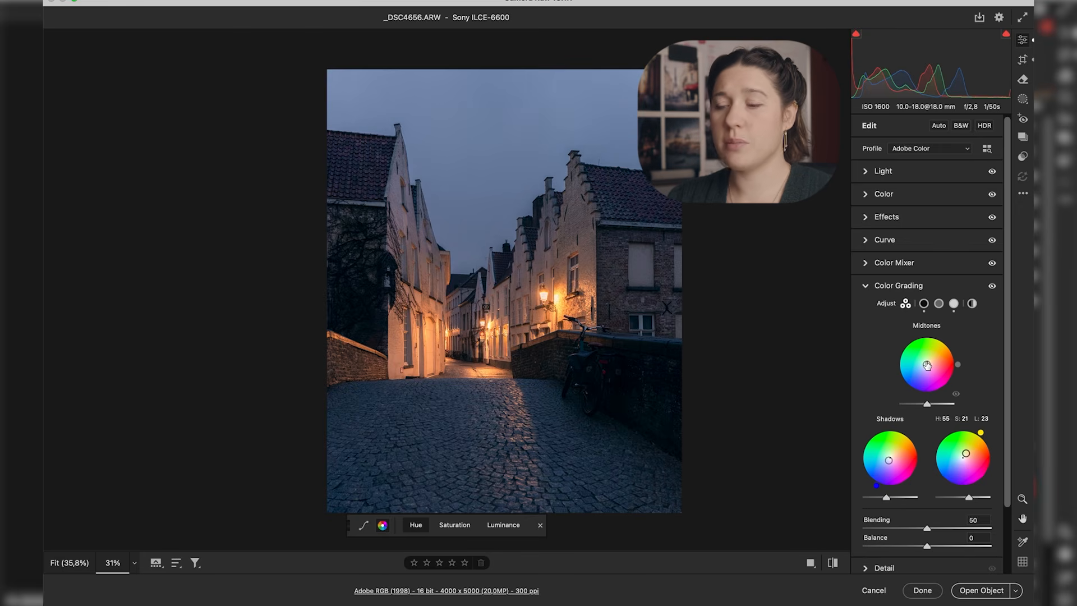
# Step: Tint the midtones warm orange with hue 23 and saturation 17, and compare the photo with and without Color Grading
pyautogui.moveTo(926, 365); pyautogui.dragTo(965, 367)
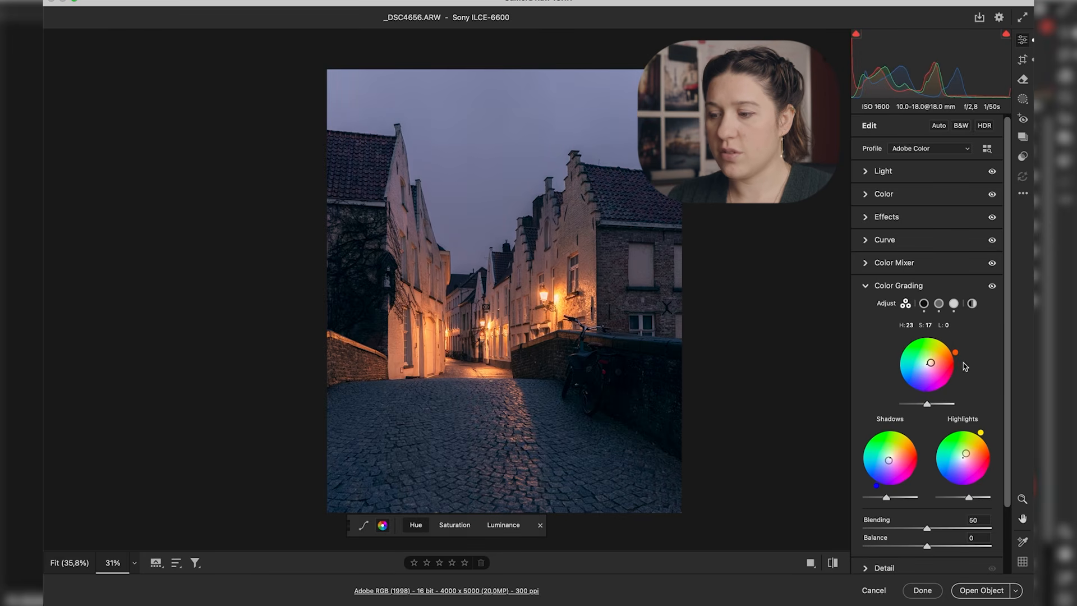
pyautogui.click(992, 287)
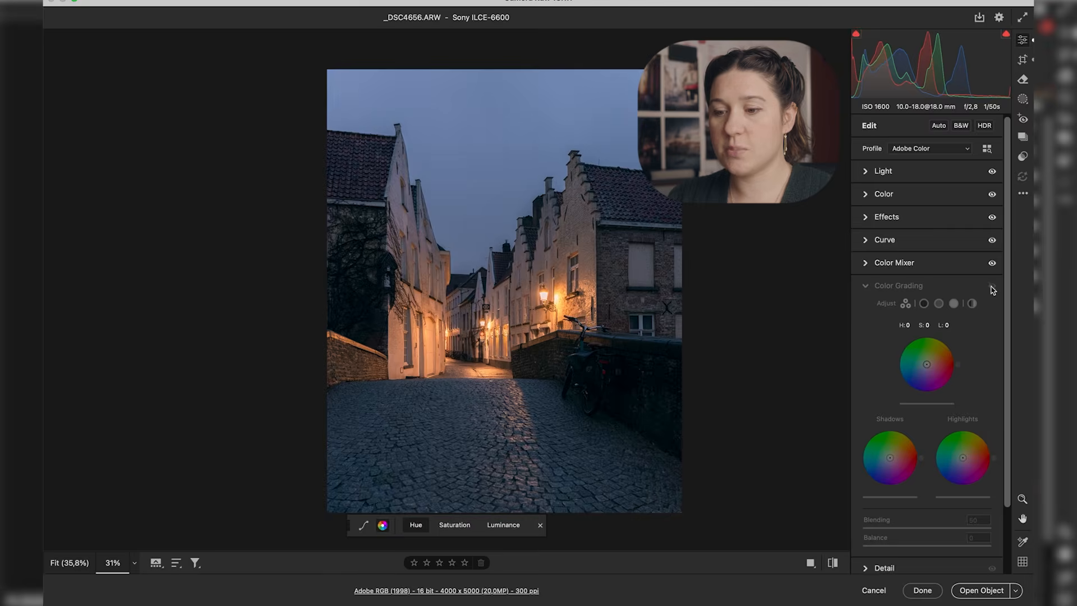
pyautogui.click(992, 287)
pyautogui.click(992, 287)
pyautogui.click(992, 287)
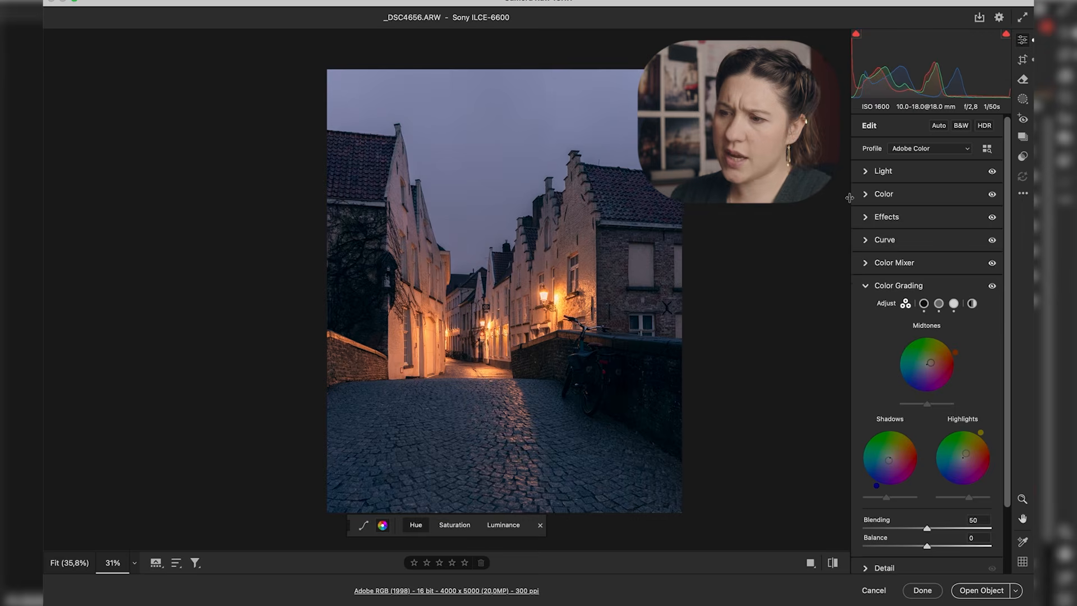
# Step: Brighten the photo in the Light settings with exposure +1.05 and shadows +41
pyautogui.click(924, 175)
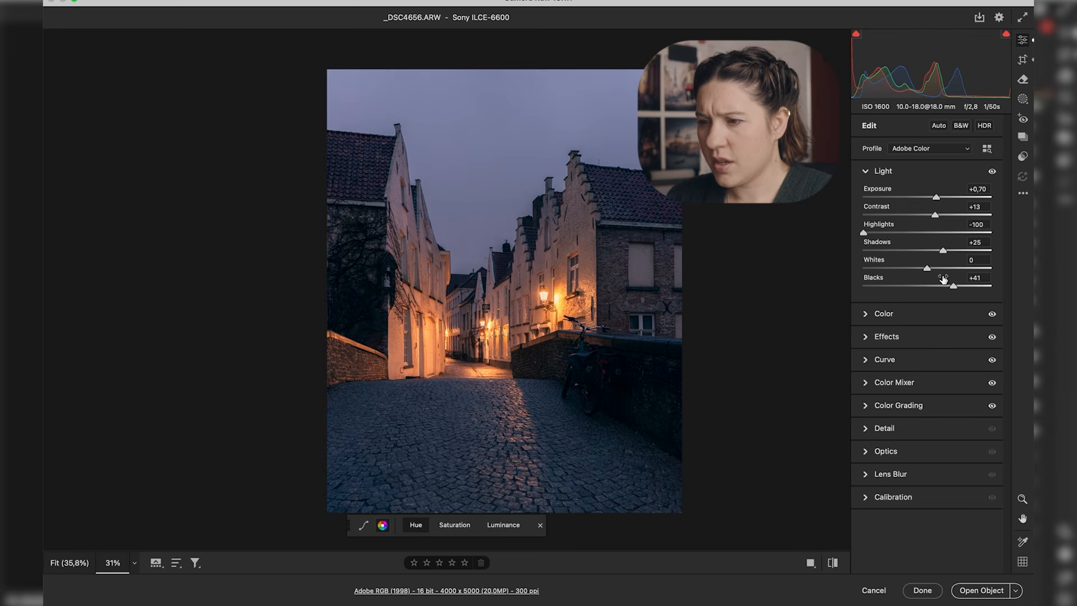
pyautogui.moveTo(937, 199); pyautogui.dragTo(941, 200)
pyautogui.moveTo(944, 250)
pyautogui.mouseDown()
pyautogui.moveTo(977, 250)
pyautogui.moveTo(953, 250)
pyautogui.mouseUp()
pyautogui.click(940, 198)
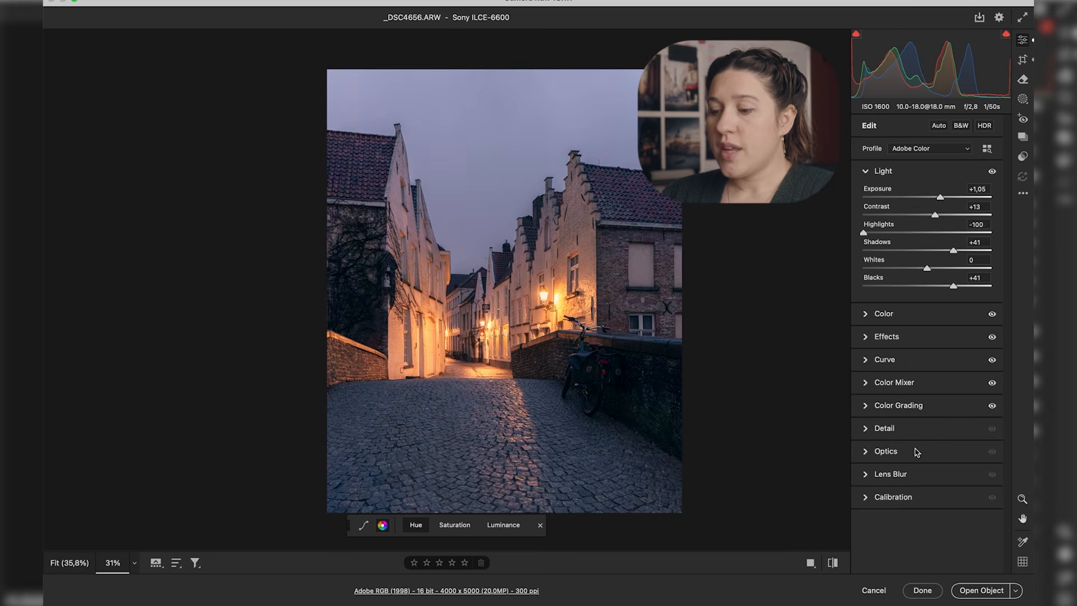
# Step: Calibrate the primaries: red hue -28, saturation +33; green hue -41, saturation -31; blue hue -18, saturation +9
pyautogui.click(900, 501)
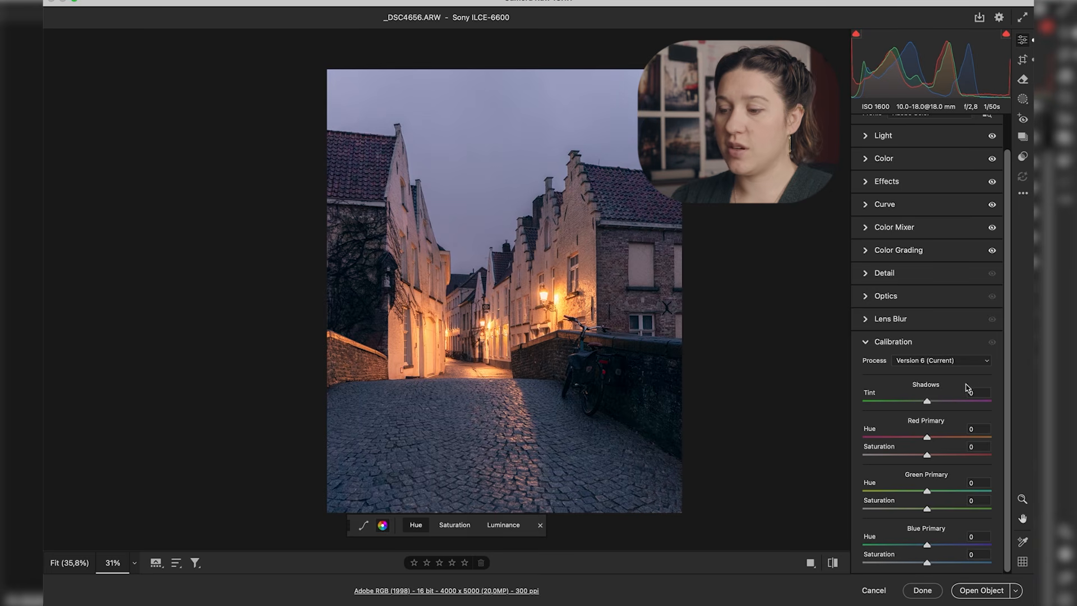
pyautogui.moveTo(935, 444)
pyautogui.mouseDown()
pyautogui.moveTo(905, 444)
pyautogui.moveTo(969, 437)
pyautogui.moveTo(887, 440)
pyautogui.moveTo(962, 435)
pyautogui.moveTo(910, 437)
pyautogui.moveTo(927, 454)
pyautogui.moveTo(904, 456)
pyautogui.moveTo(948, 460)
pyautogui.mouseUp()
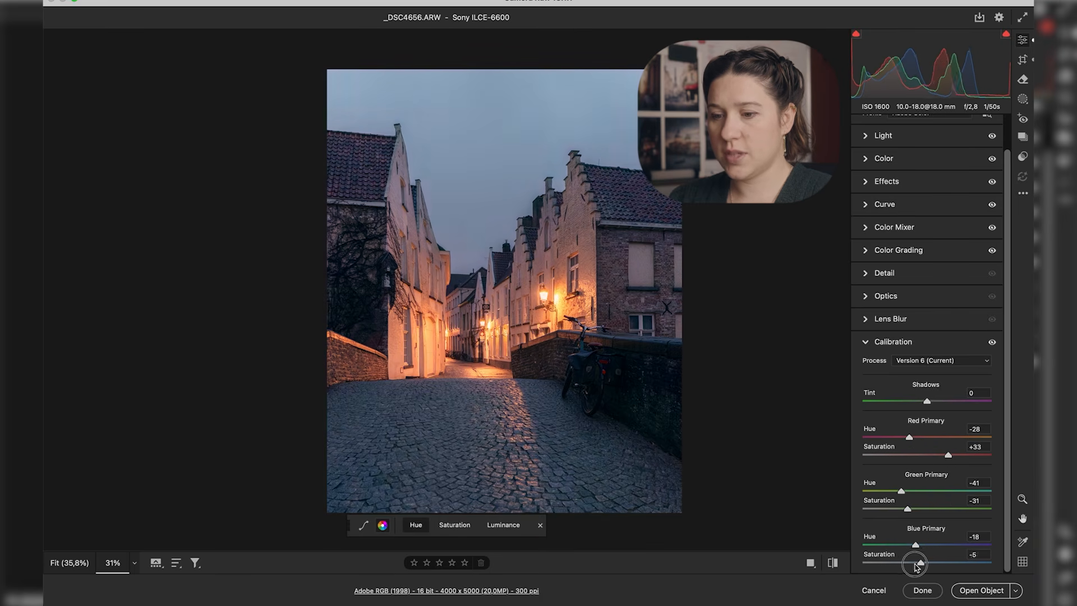
pyautogui.moveTo(914, 562)
pyautogui.mouseDown()
pyautogui.moveTo(950, 562)
pyautogui.moveTo(933, 566)
pyautogui.mouseUp()
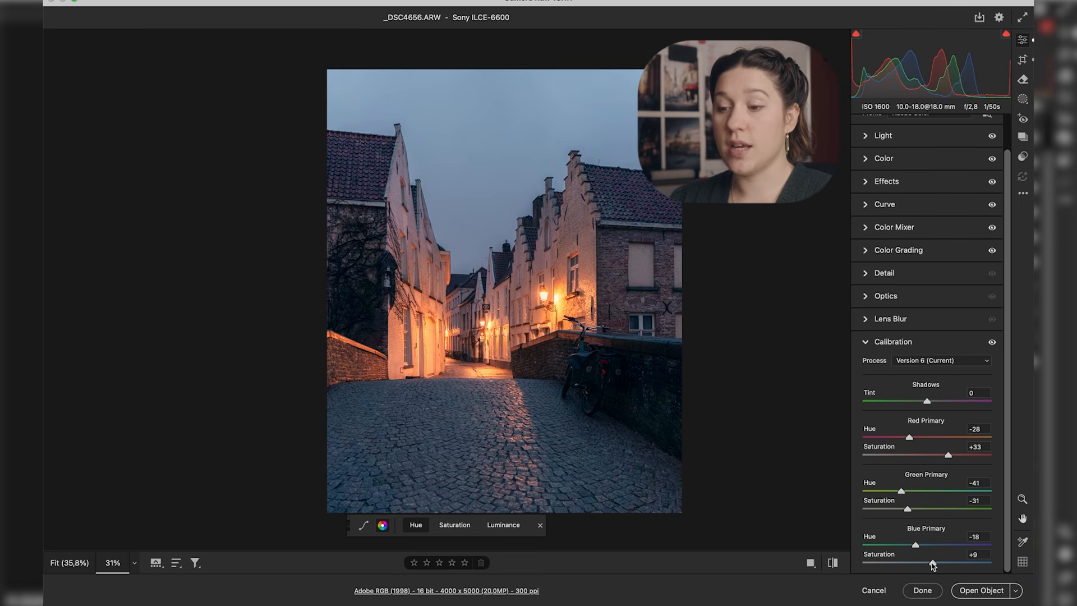
# Step: Compare the photo before and after the edits and collapse the Calibration settings
pyautogui.click(992, 342)
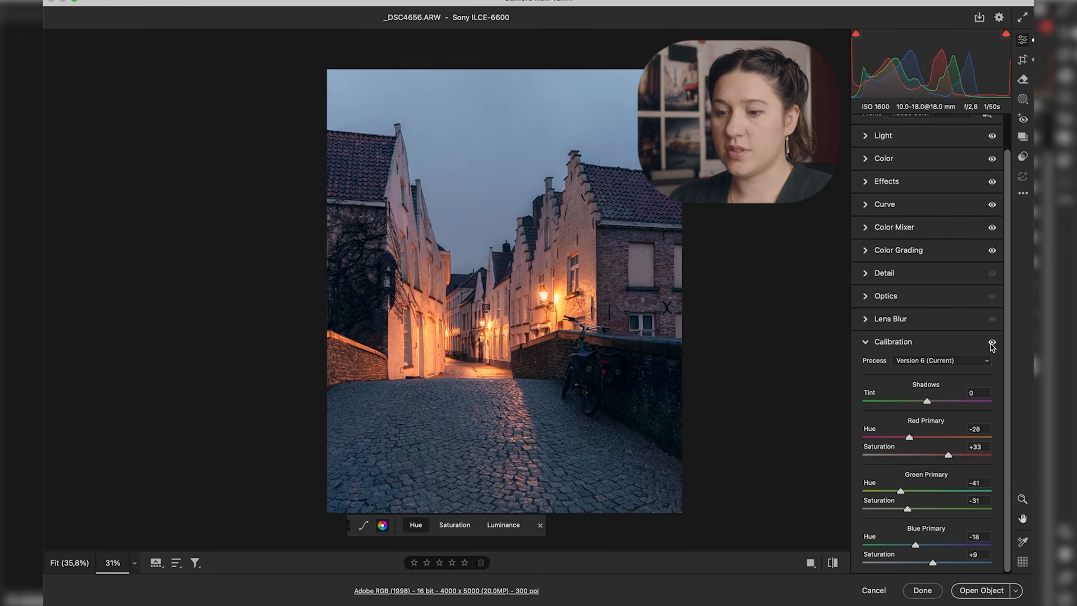
pyautogui.click(834, 563)
pyautogui.click(834, 563)
pyautogui.click(833, 563)
pyautogui.click(834, 563)
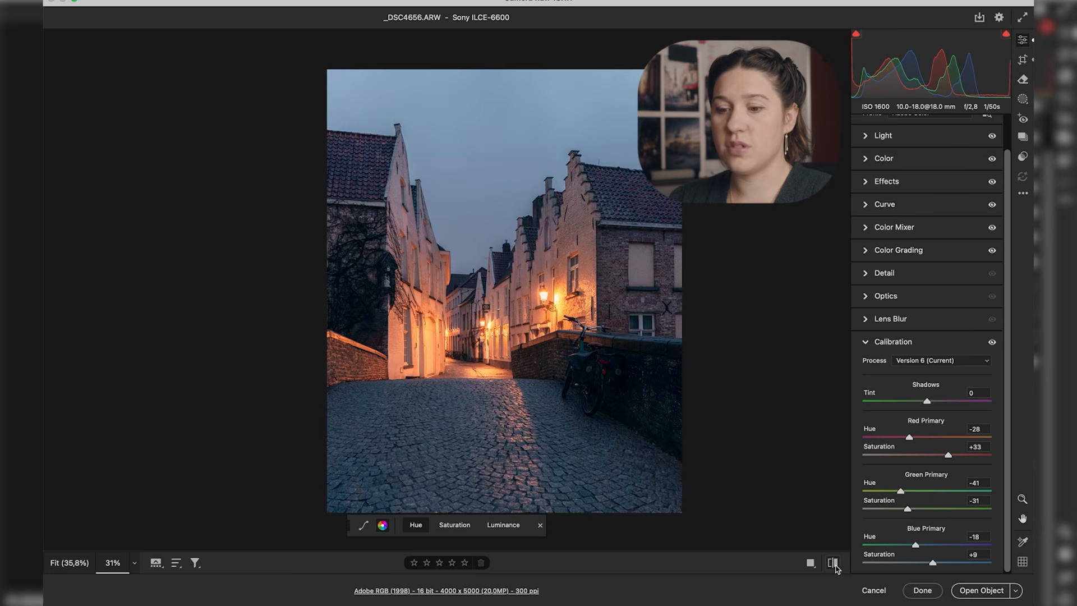
pyautogui.click(937, 341)
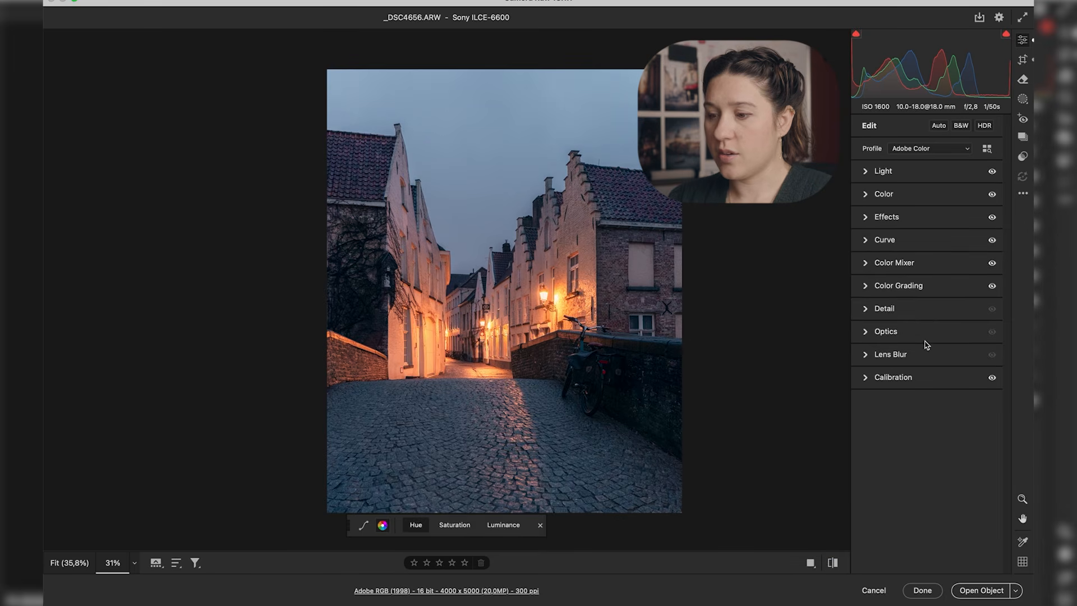
# Step: Add grain at amount 48 in the Effects settings, undoing the accidental hue shift made on the photo
pyautogui.click(916, 223)
pyautogui.moveTo(865, 319); pyautogui.dragTo(896, 317)
pyautogui.moveTo(444, 230); pyautogui.dragTo(531, 229)
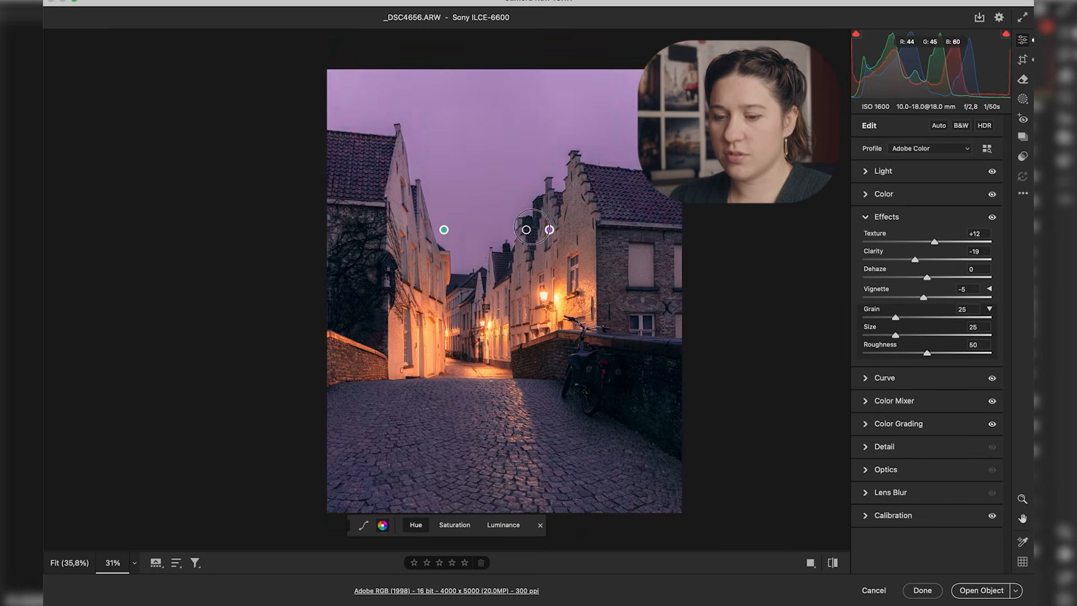
pyautogui.press('super+z')
pyautogui.scroll(3, 614, 270)
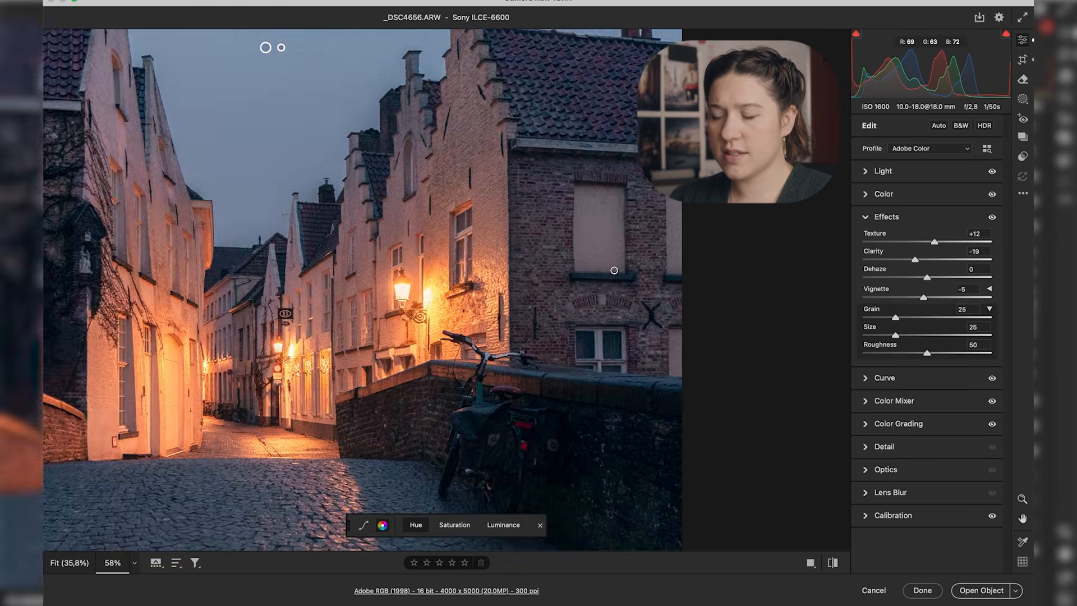
pyautogui.scroll(1, 614, 271)
pyautogui.moveTo(896, 318); pyautogui.dragTo(931, 315)
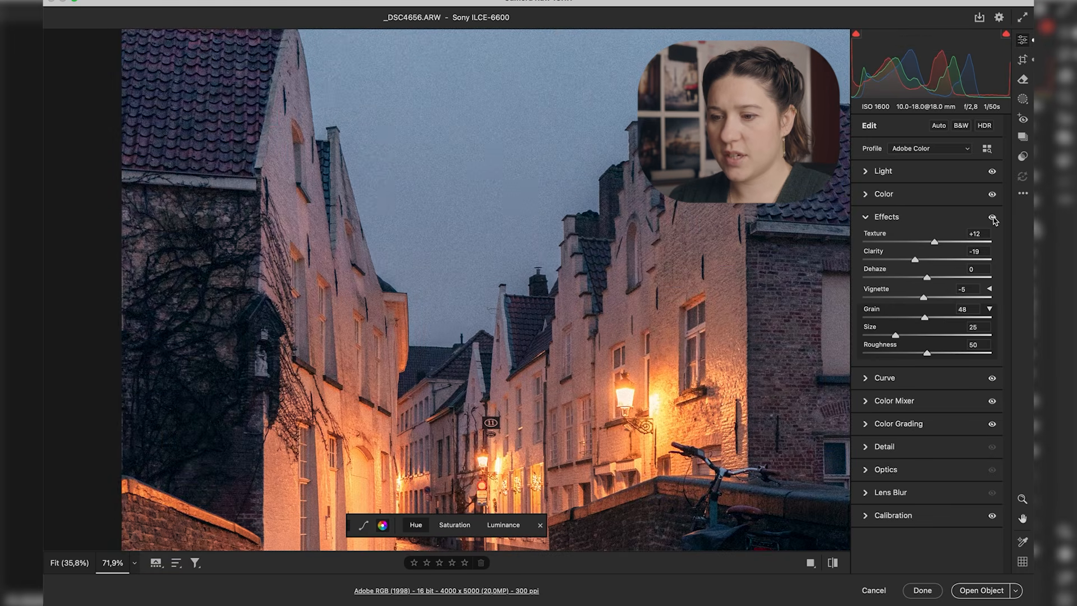
pyautogui.scroll(-4, 673, 355)
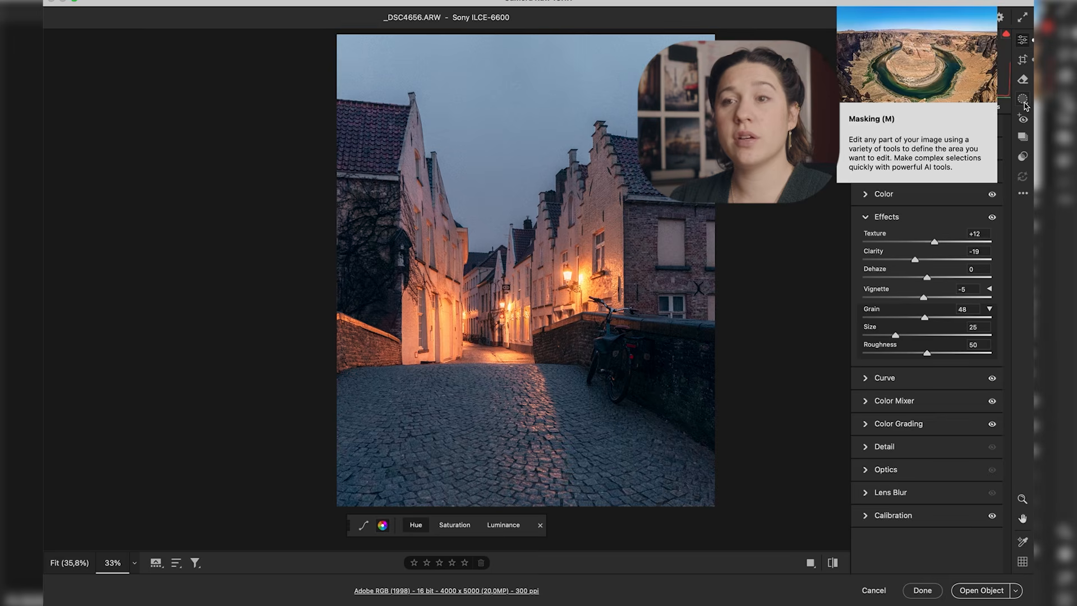
# Step: Create a sky mask and darken it with exposure -0.85 and contrast +15
pyautogui.click(1025, 103)
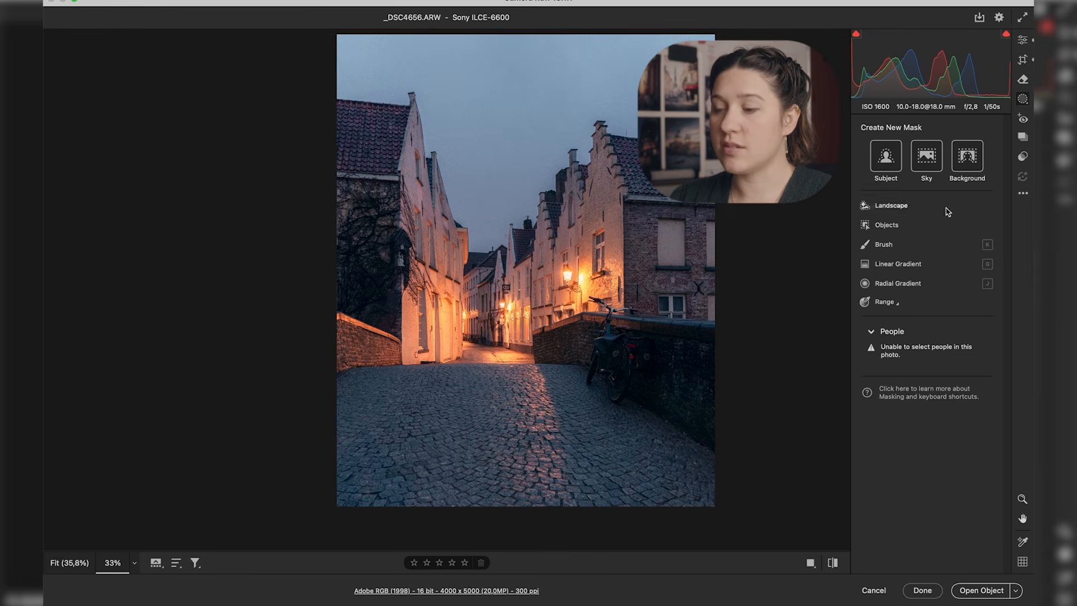
pyautogui.click(927, 156)
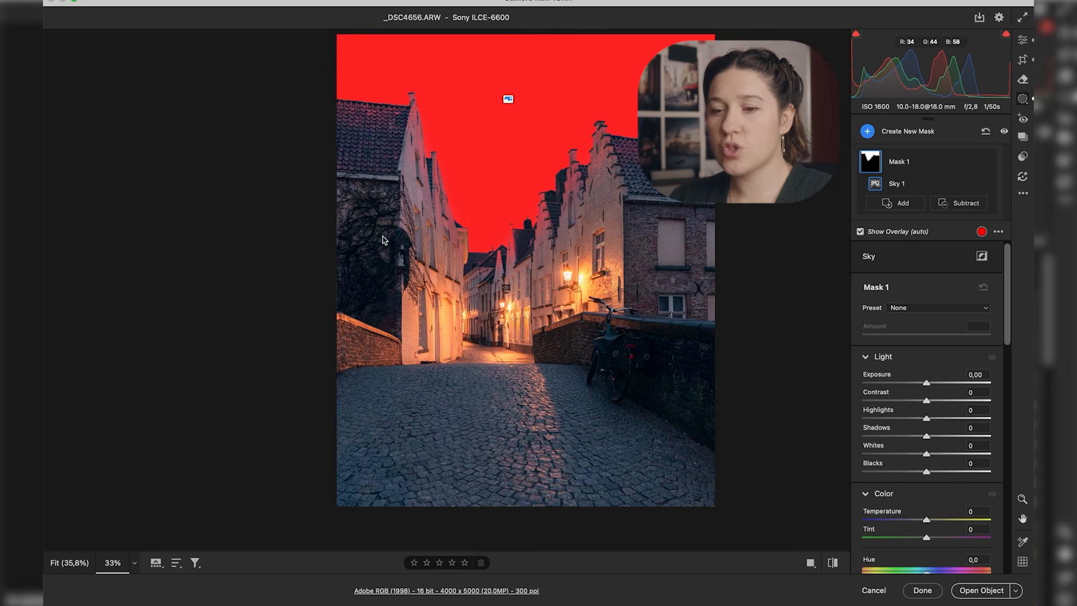
pyautogui.moveTo(926, 382); pyautogui.dragTo(912, 383)
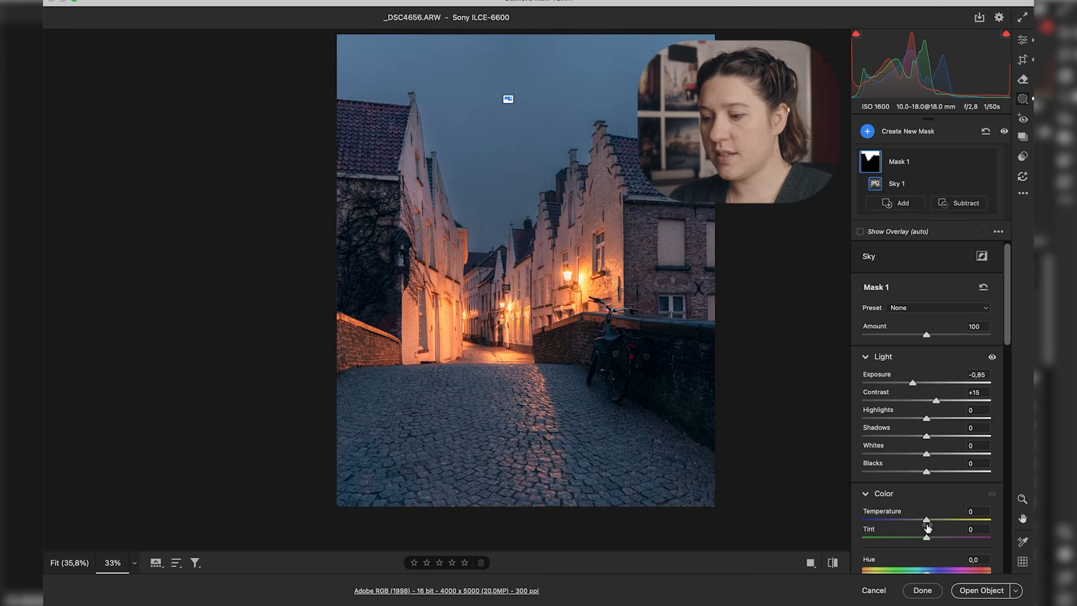
# Step: Cool the masked sky with temperature -18, reduce its saturation to -12, and collapse the mask's adjustment groups
pyautogui.moveTo(927, 527); pyautogui.dragTo(919, 525)
pyautogui.scroll(-3, 942, 495)
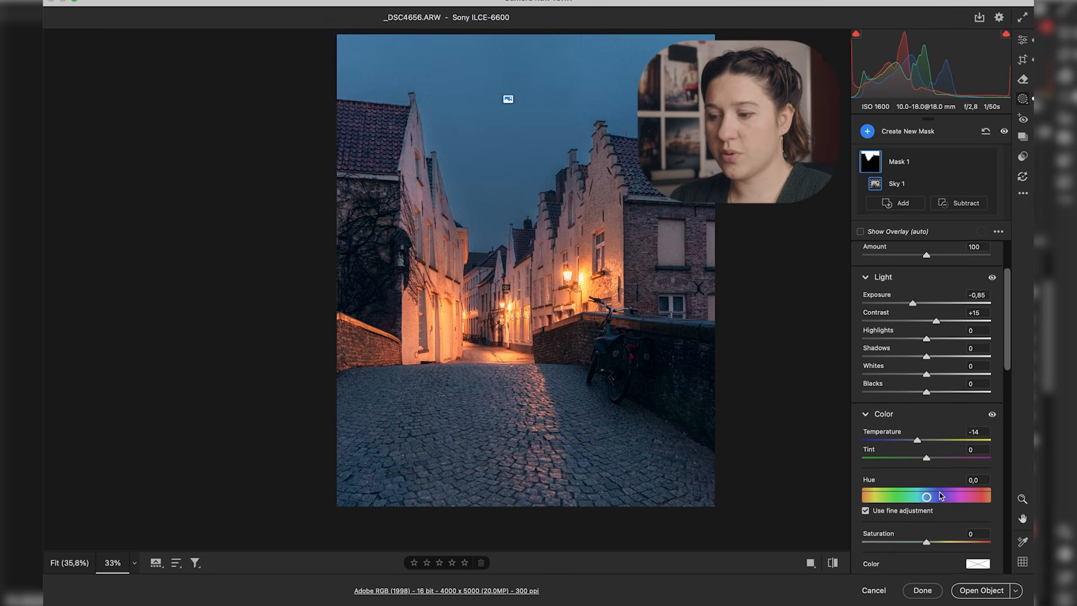
pyautogui.moveTo(918, 443); pyautogui.dragTo(919, 467)
pyautogui.scroll(-3, 947, 410)
pyautogui.scroll(-15, 917, 465)
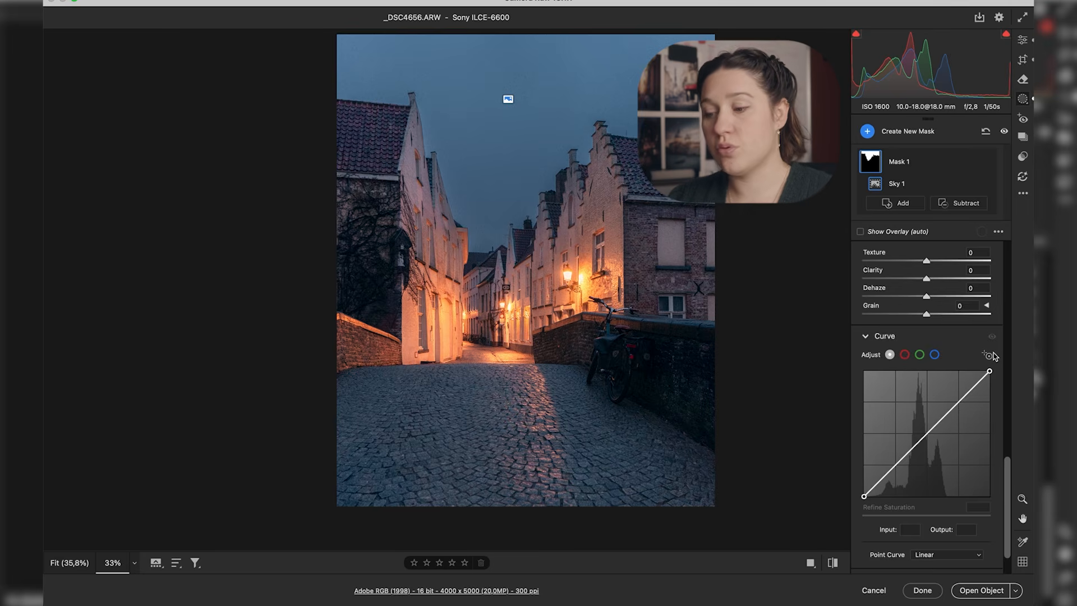
pyautogui.scroll(-2, 928, 465)
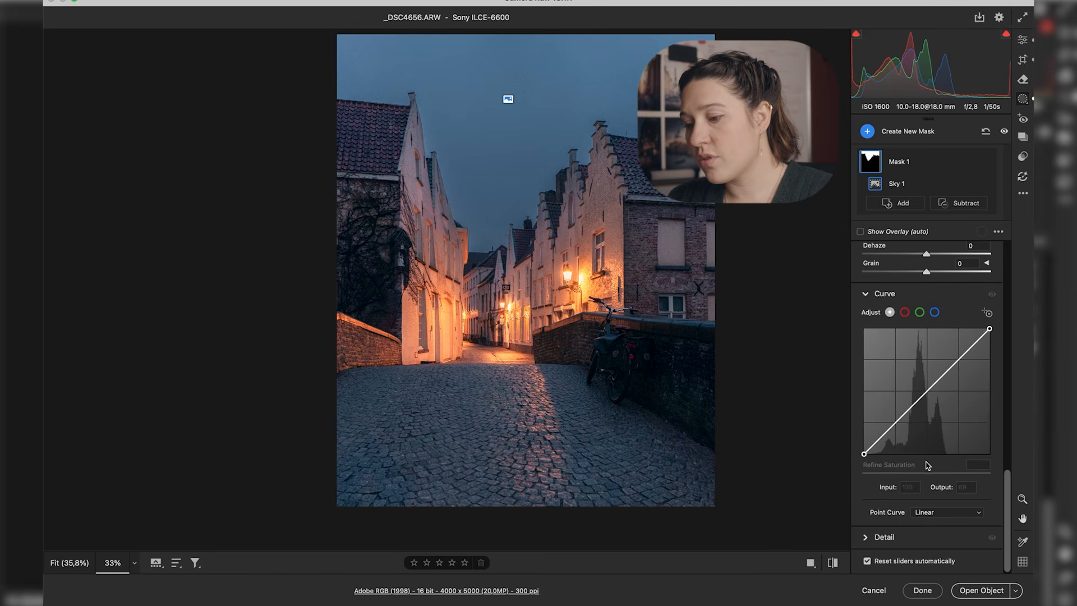
pyautogui.scroll(10, 923, 393)
pyautogui.scroll(2, 917, 322)
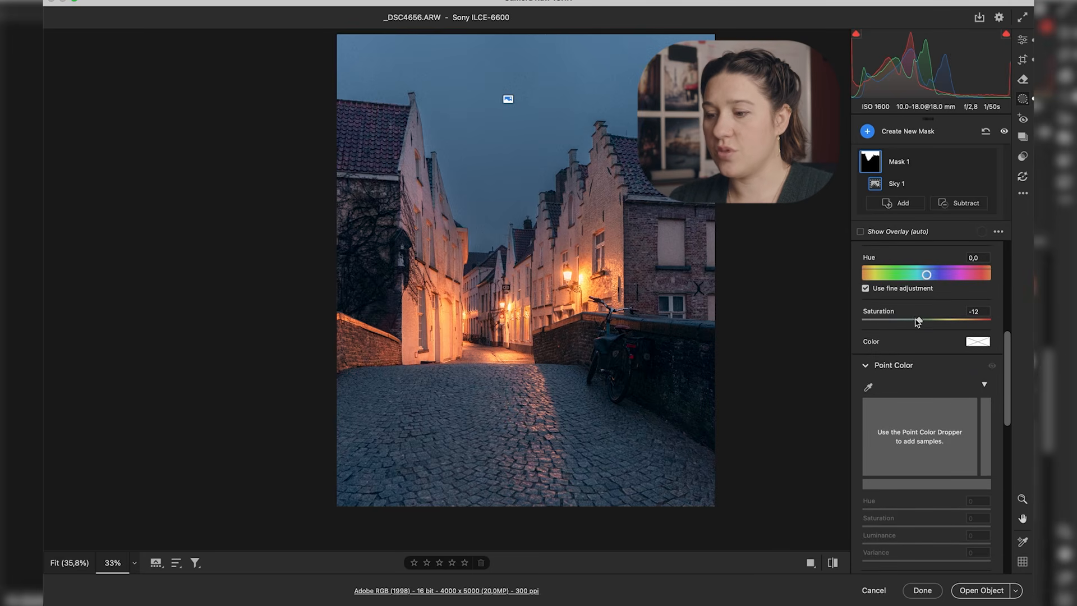
pyautogui.click(895, 365)
pyautogui.scroll(4, 909, 368)
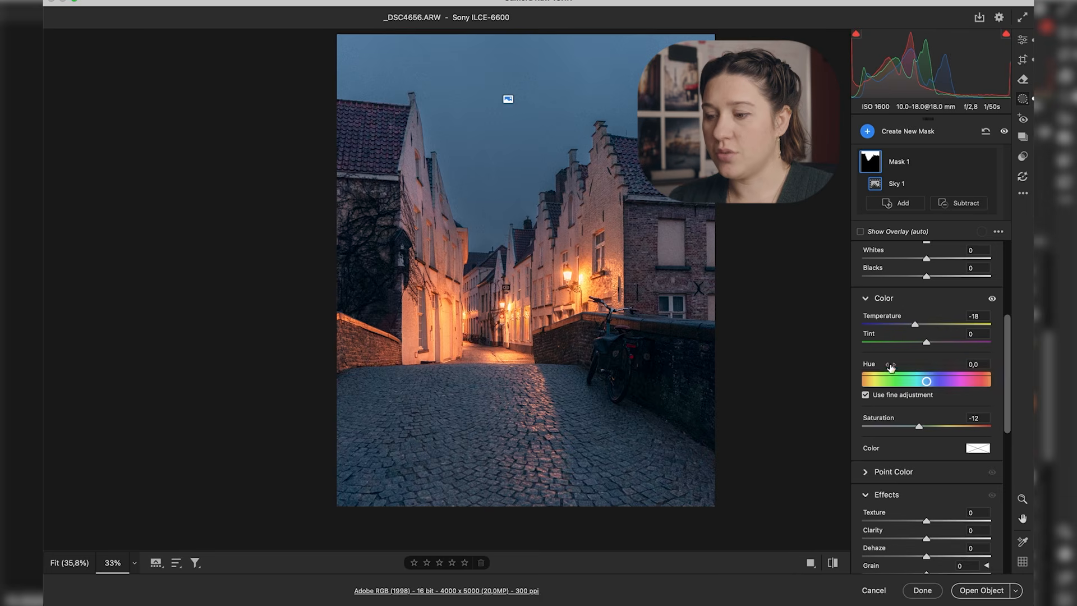
pyautogui.scroll(3, 901, 408)
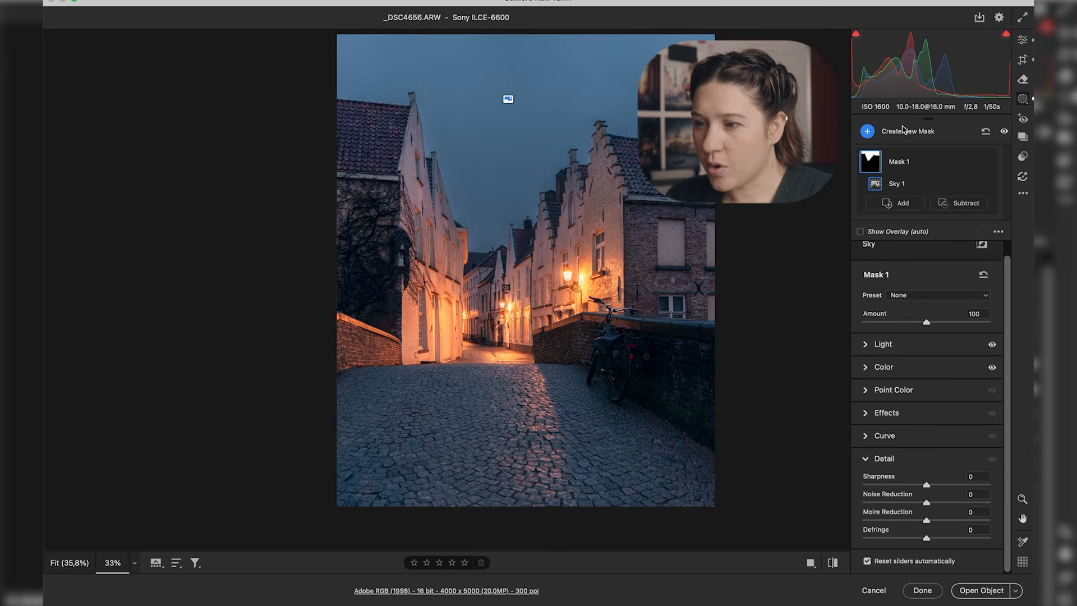
# Step: Add a diagonal linear gradient mask over the cobblestone street with exposure -0.75 and shadows -11
pyautogui.click(901, 134)
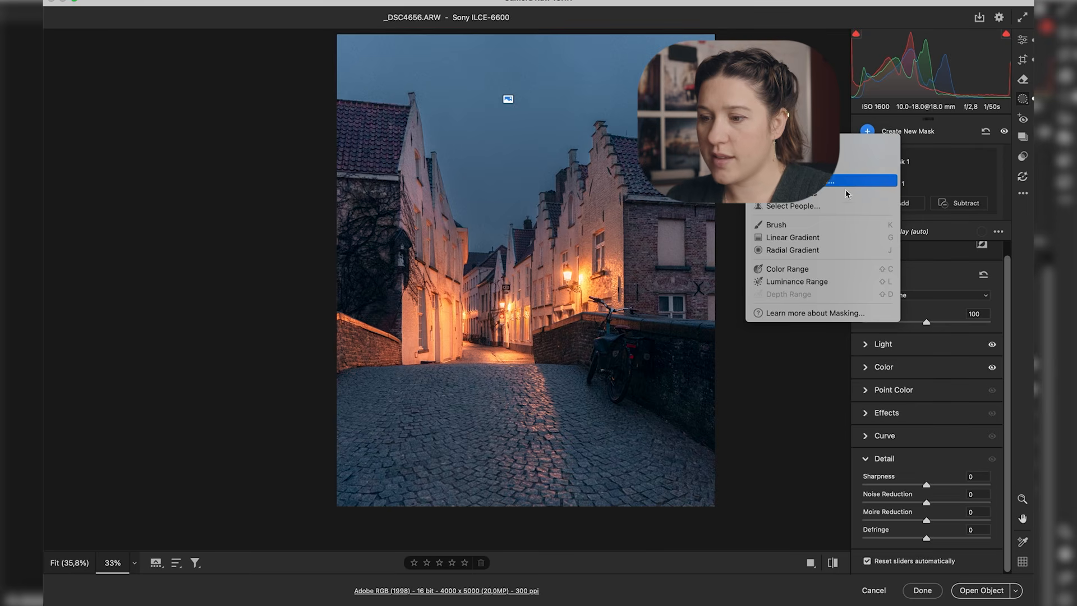
pyautogui.click(837, 237)
pyautogui.moveTo(443, 467); pyautogui.dragTo(493, 224)
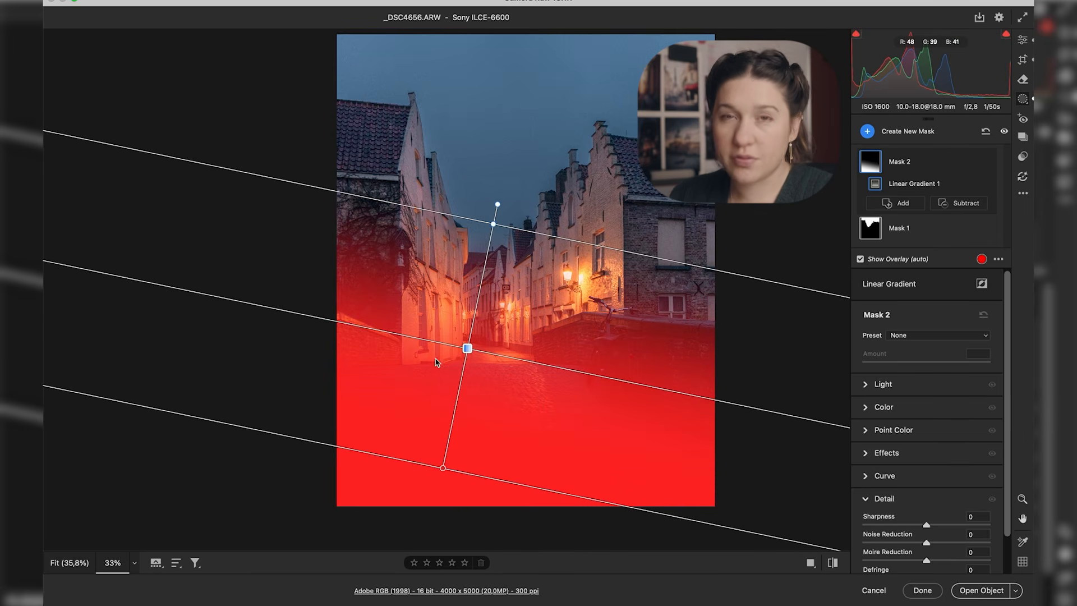
pyautogui.click(925, 387)
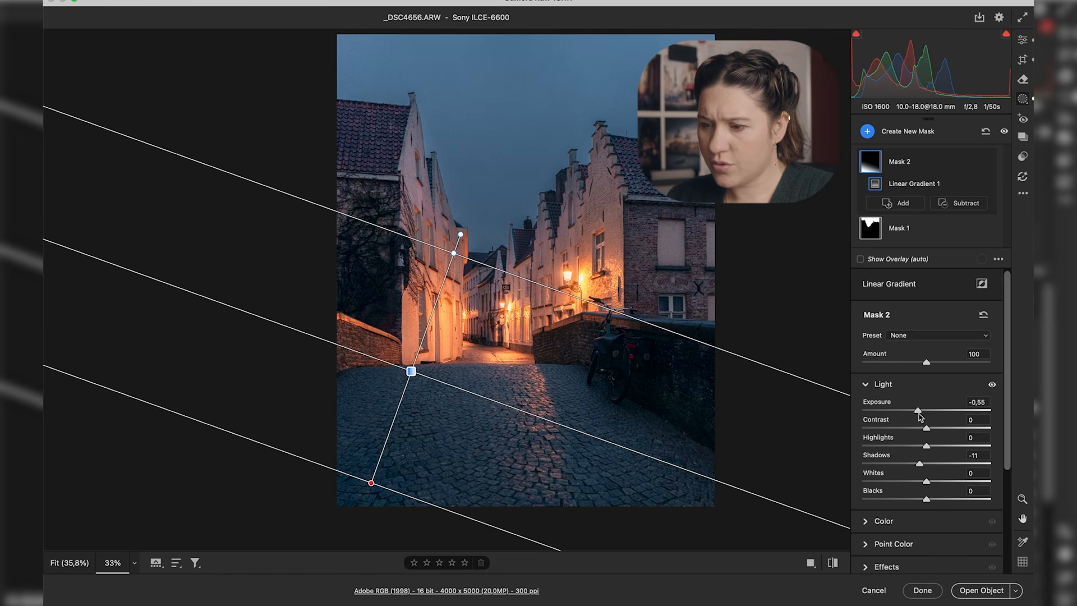
pyautogui.moveTo(920, 412); pyautogui.dragTo(915, 413)
pyautogui.scroll(-5, 917, 414)
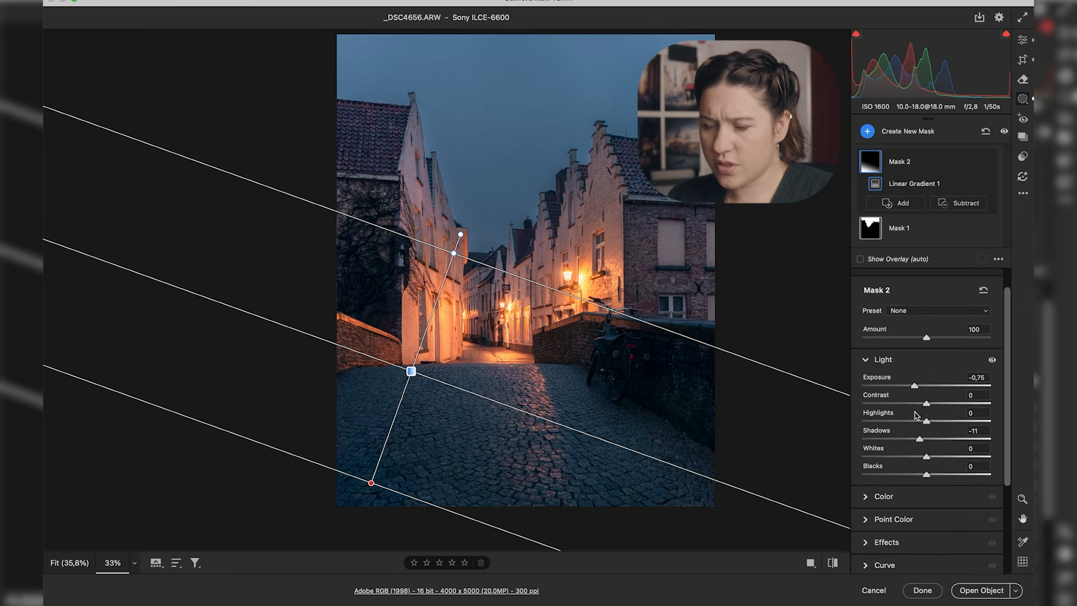
pyautogui.scroll(3, 941, 361)
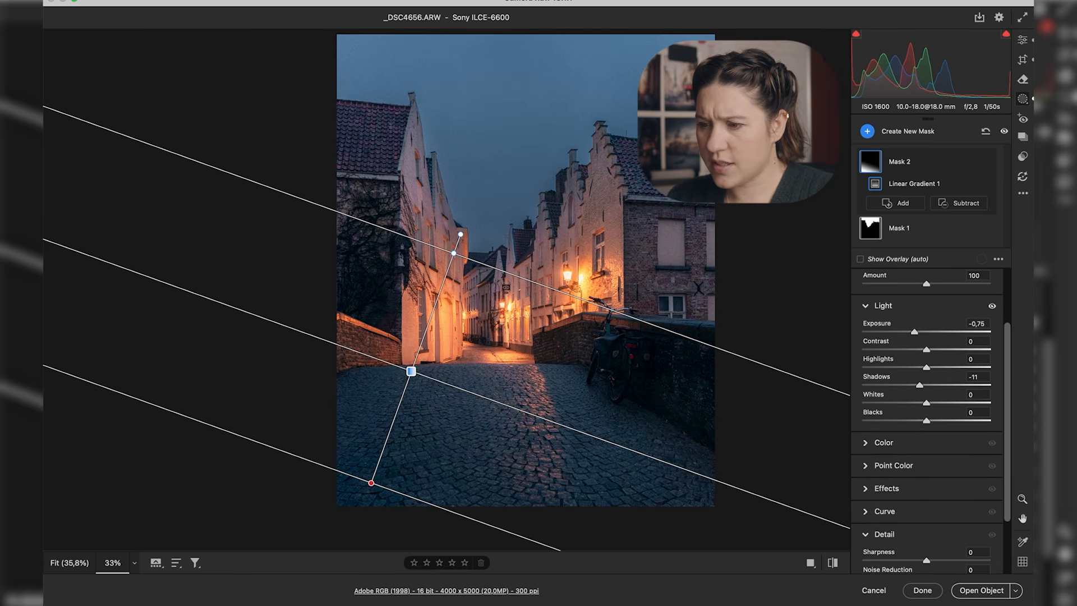
# Step: Reduce the street gradient's saturation to -42 and warm its temperature to +64
pyautogui.click(917, 444)
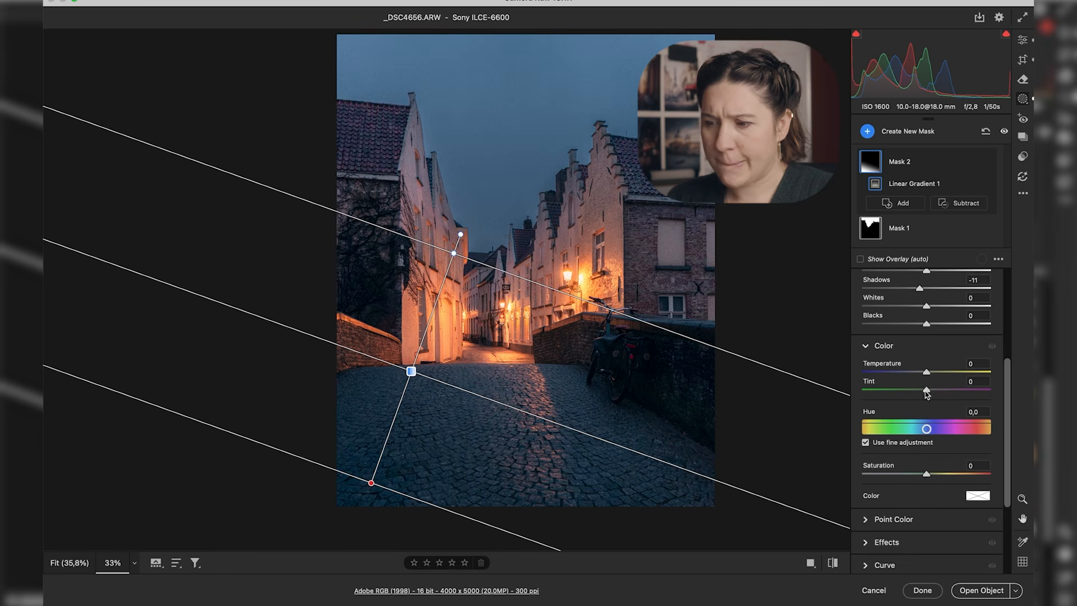
pyautogui.moveTo(927, 474); pyautogui.dragTo(900, 475)
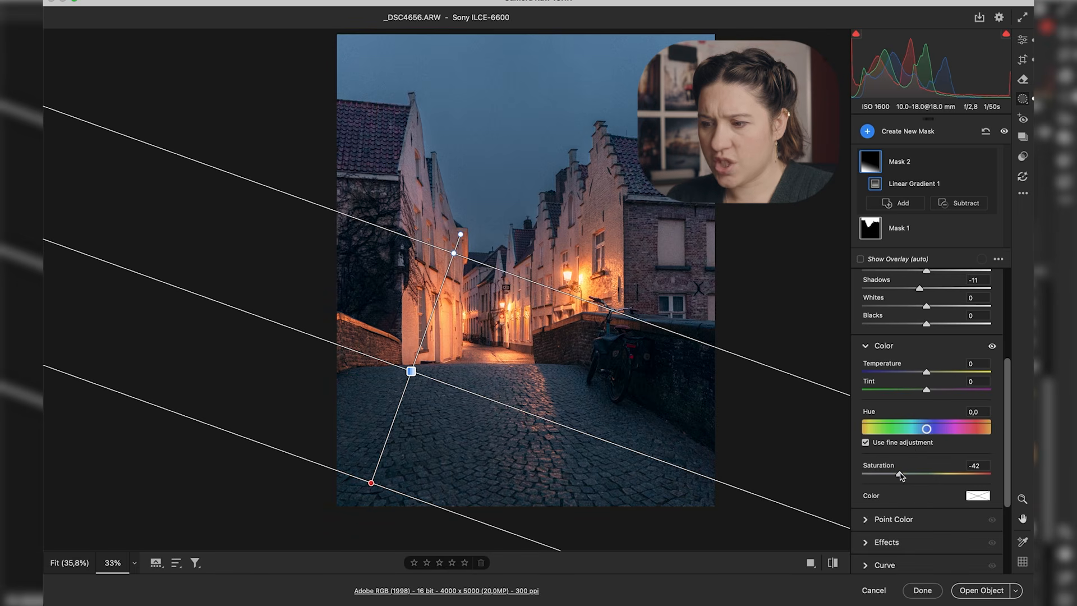
pyautogui.moveTo(929, 374); pyautogui.dragTo(965, 367)
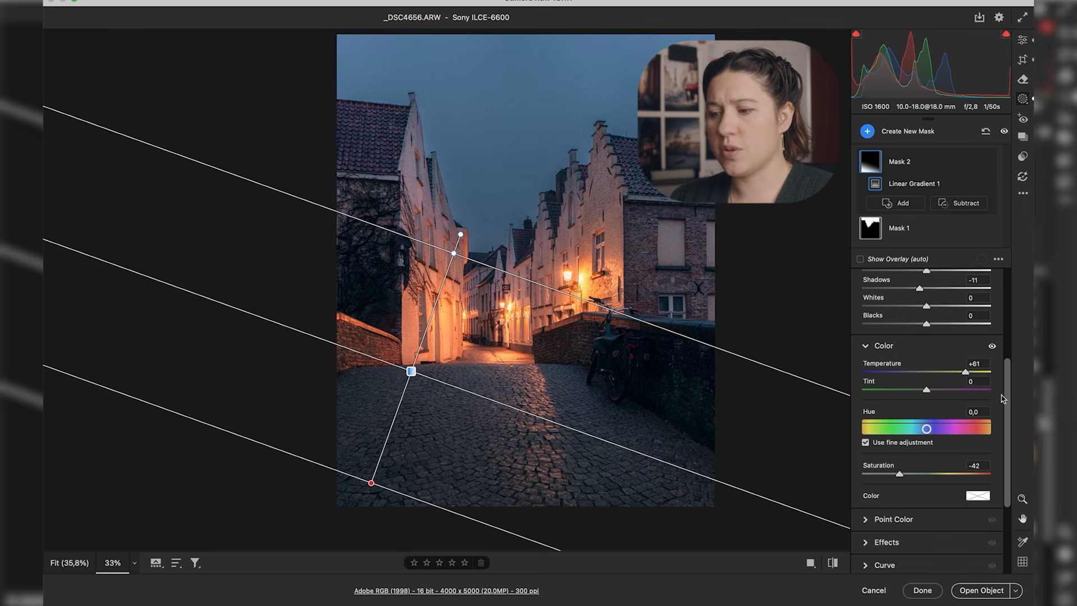
pyautogui.doubleClick(966, 372)
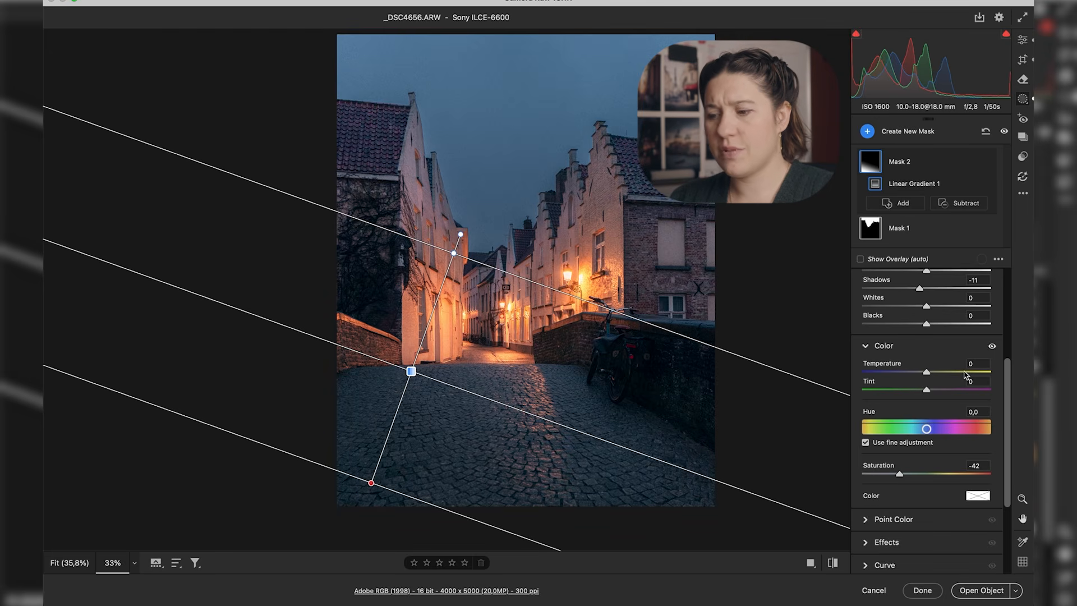
pyautogui.click(927, 374)
pyautogui.moveTo(927, 374); pyautogui.dragTo(967, 373)
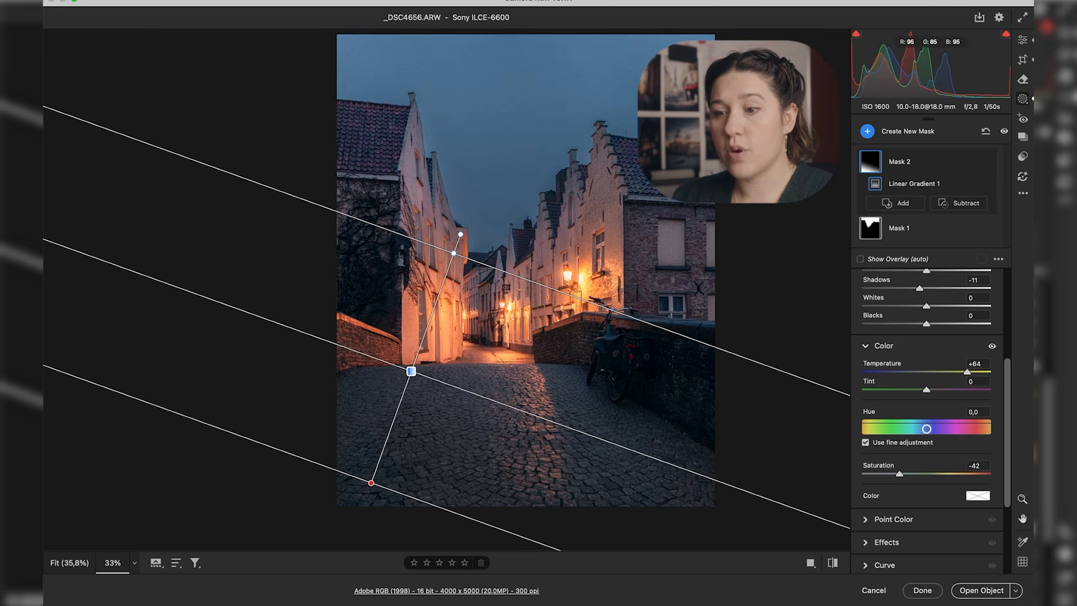
# Step: Create an object mask over the tiled roof of the brick building on the right side of the photo
pyautogui.click(906, 136)
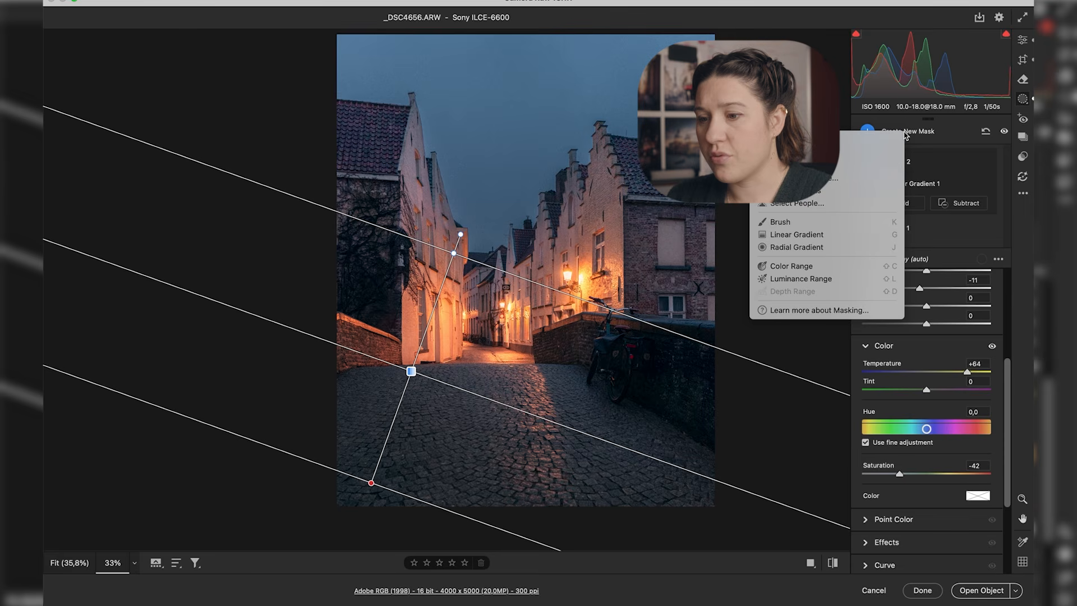
pyautogui.click(843, 192)
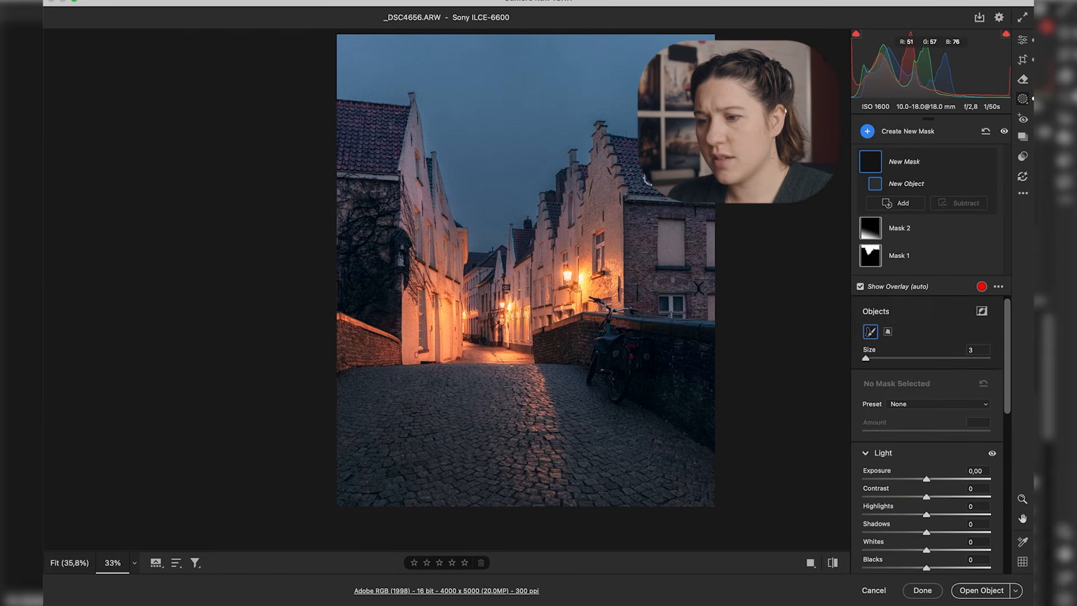
pyautogui.moveTo(615, 138)
pyautogui.mouseDown()
pyautogui.moveTo(630, 190)
pyautogui.moveTo(721, 199)
pyautogui.mouseUp()
pyautogui.moveTo(638, 145); pyautogui.dragTo(622, 146)
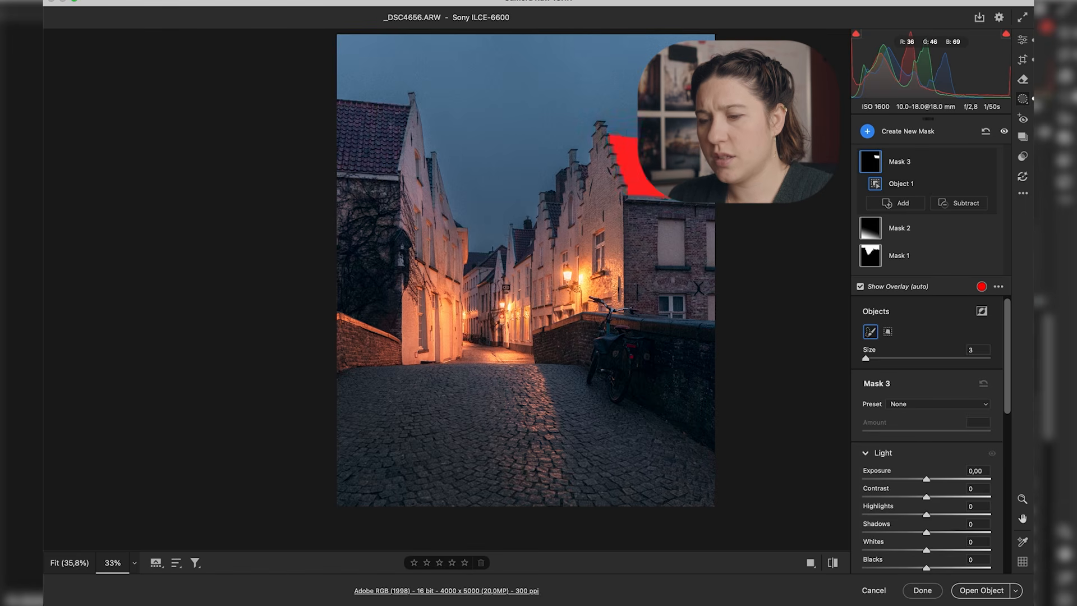
pyautogui.scroll(5, 694, 264)
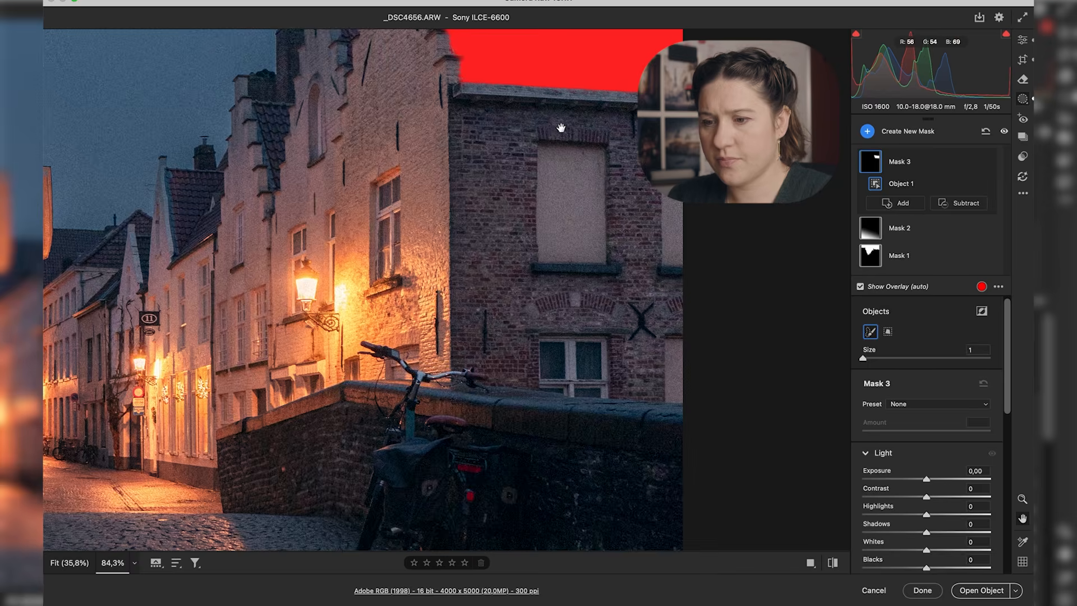
pyautogui.scroll(5, 558, 126)
pyautogui.moveTo(594, 154); pyautogui.dragTo(537, 600)
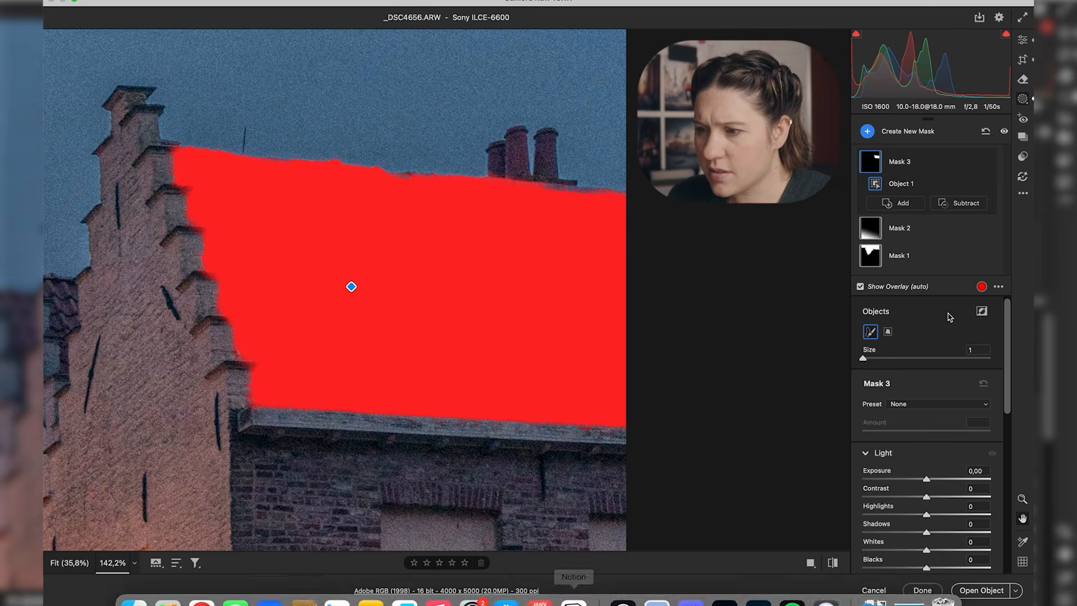
# Step: Add the chimneys on that roof to the mask as another object selection, painted with brush size 3
pyautogui.click(904, 205)
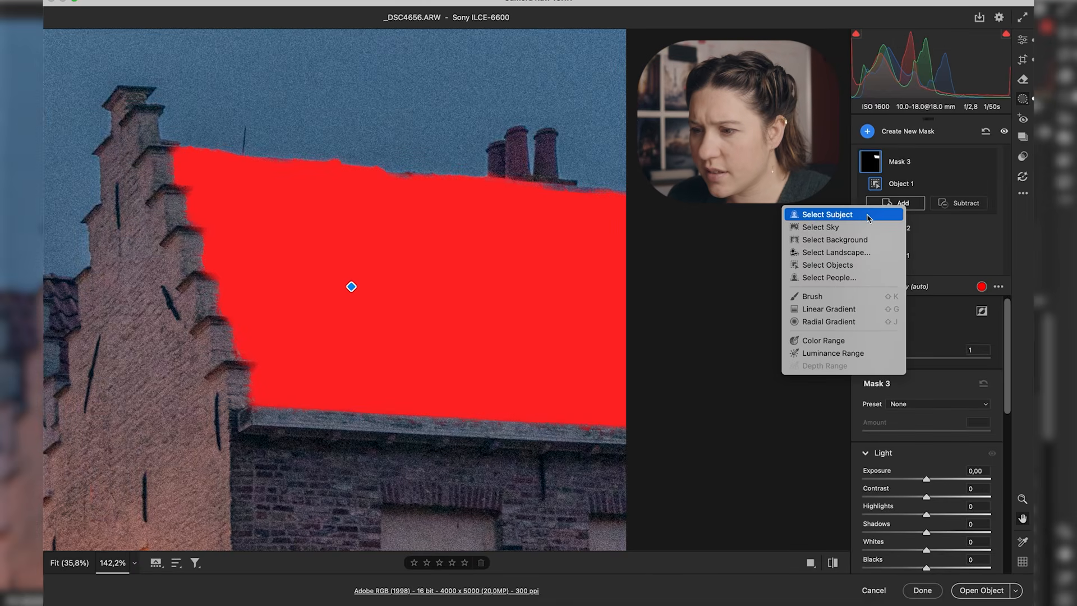
pyautogui.click(827, 265)
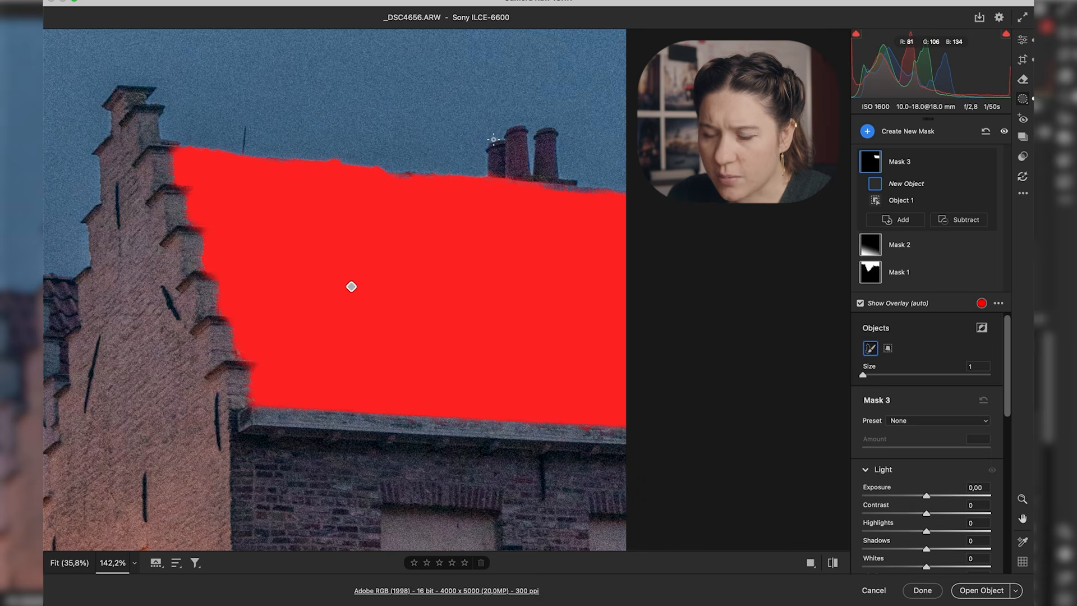
pyautogui.moveTo(863, 374); pyautogui.dragTo(868, 379)
pyautogui.moveTo(495, 147)
pyautogui.mouseDown()
pyautogui.moveTo(513, 125)
pyautogui.moveTo(557, 175)
pyautogui.moveTo(522, 149)
pyautogui.mouseUp()
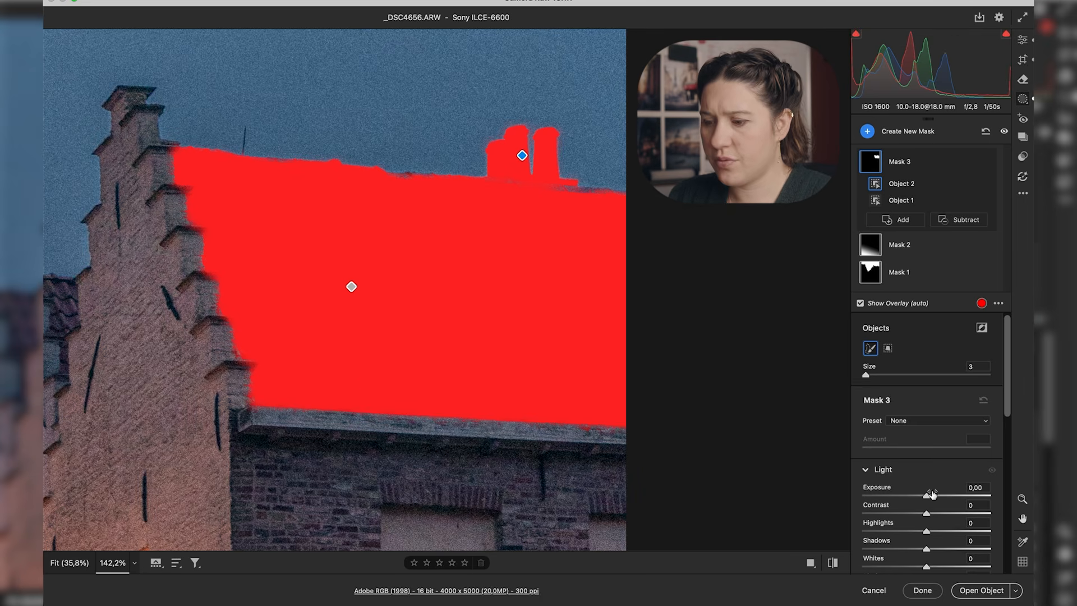
# Step: Set the roof mask's exposure to -0.15 and shift its sampled purple tile color with point color hue +71 and saturation +13
pyautogui.moveTo(932, 494); pyautogui.dragTo(929, 495)
pyautogui.scroll(-3, 926, 473)
pyautogui.scroll(-2, 925, 473)
pyautogui.press('super+minus')
pyautogui.scroll(-5, 925, 473)
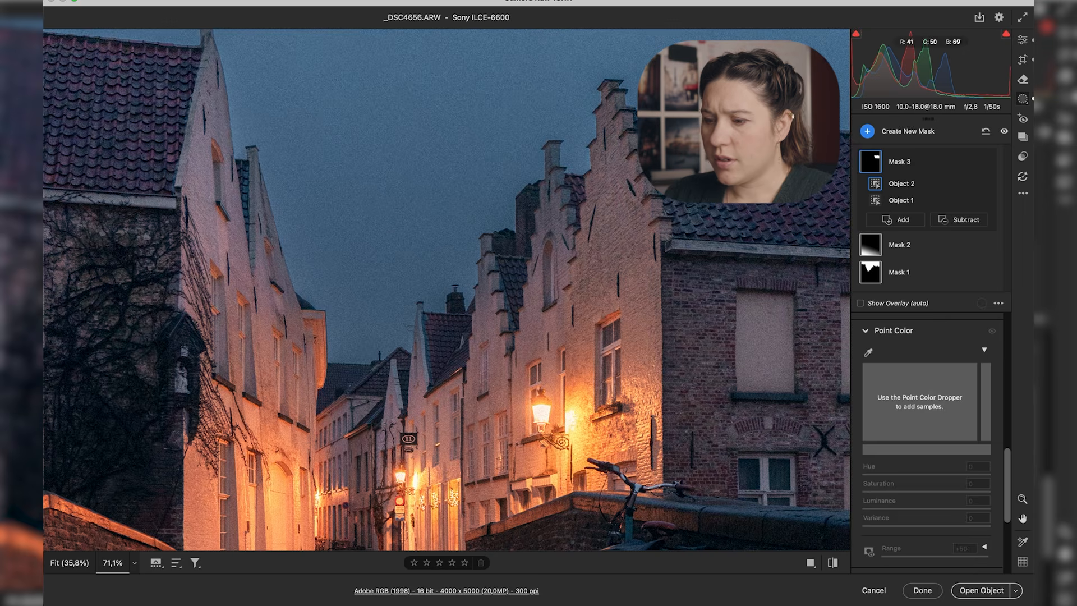
pyautogui.click(869, 352)
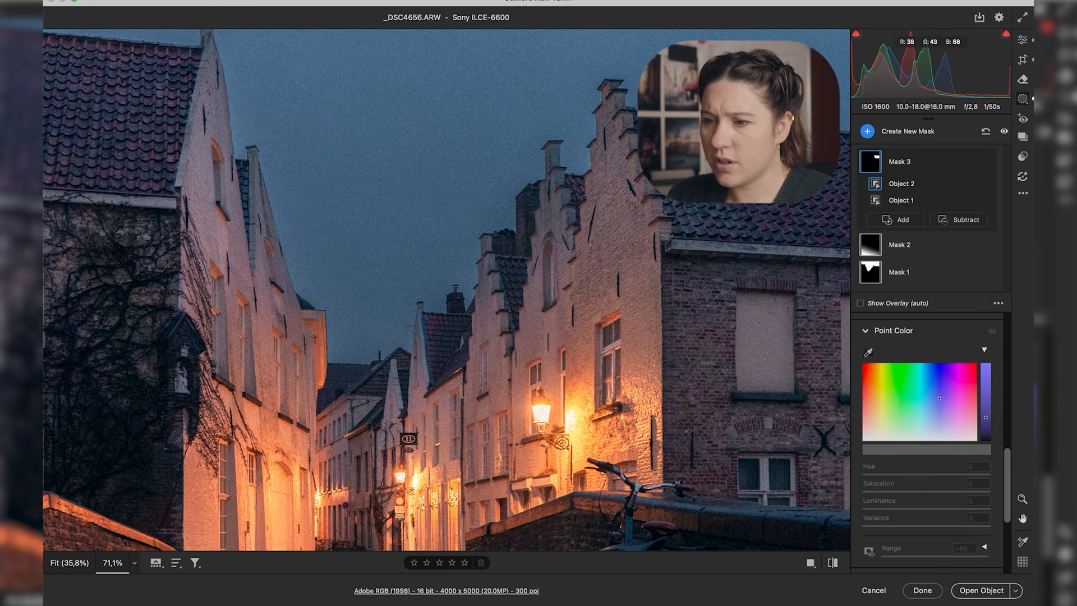
pyautogui.click(752, 222)
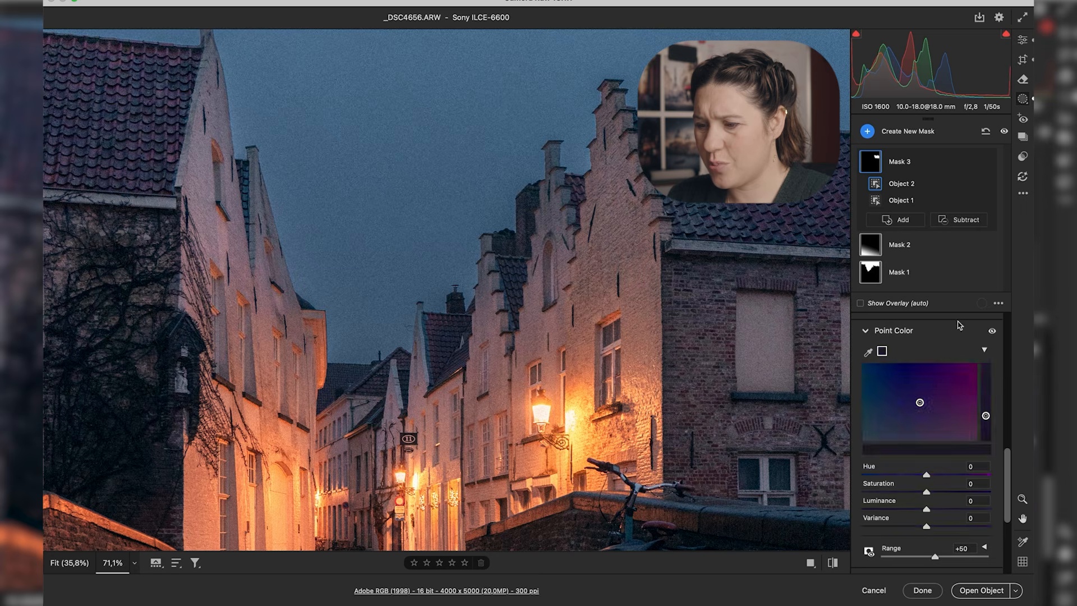
pyautogui.scroll(-2, 925, 427)
pyautogui.moveTo(927, 436); pyautogui.dragTo(972, 434)
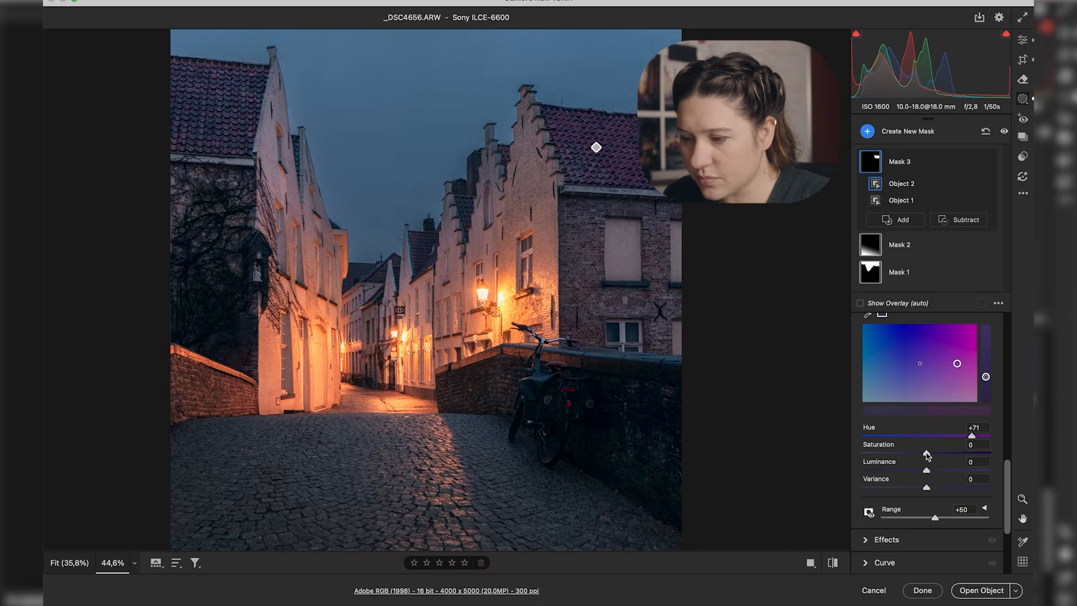
pyautogui.moveTo(926, 453); pyautogui.dragTo(935, 452)
# Step: Raise the red curve's midtones and lower the blue curve at input 137 to output 120 in the roof mask
pyautogui.scroll(-4, 937, 454)
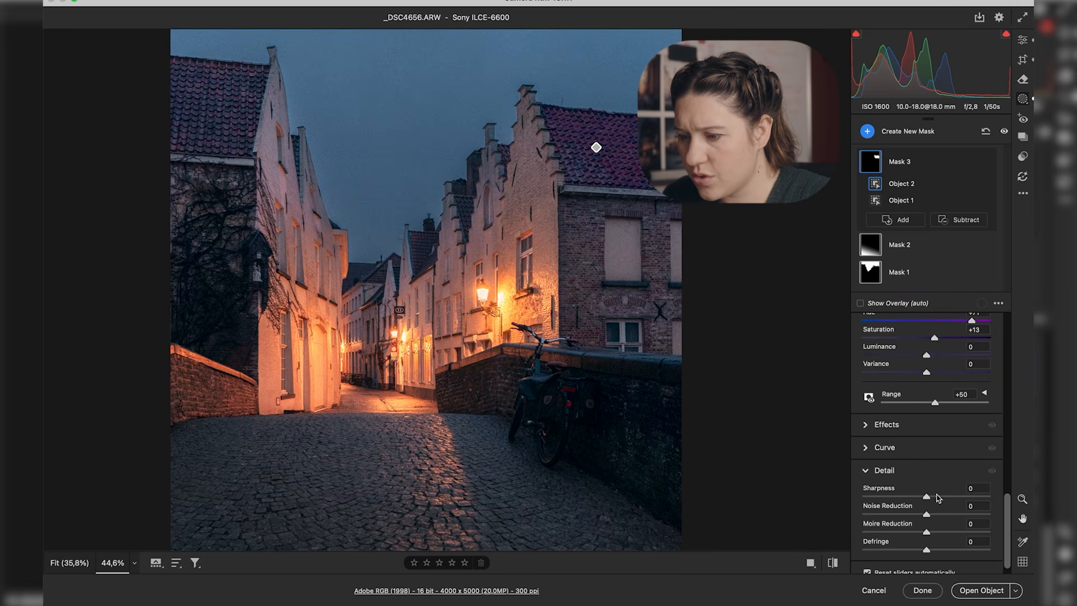
pyautogui.click(941, 449)
pyautogui.click(906, 351)
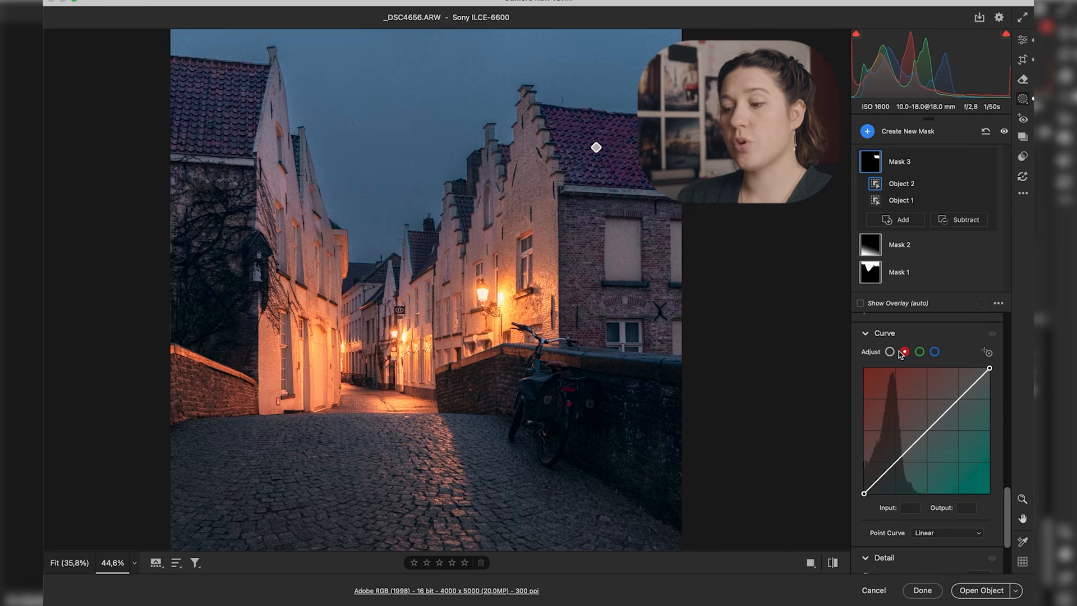
pyautogui.moveTo(938, 419); pyautogui.dragTo(928, 425)
pyautogui.click(934, 352)
pyautogui.moveTo(931, 427); pyautogui.dragTo(870, 493)
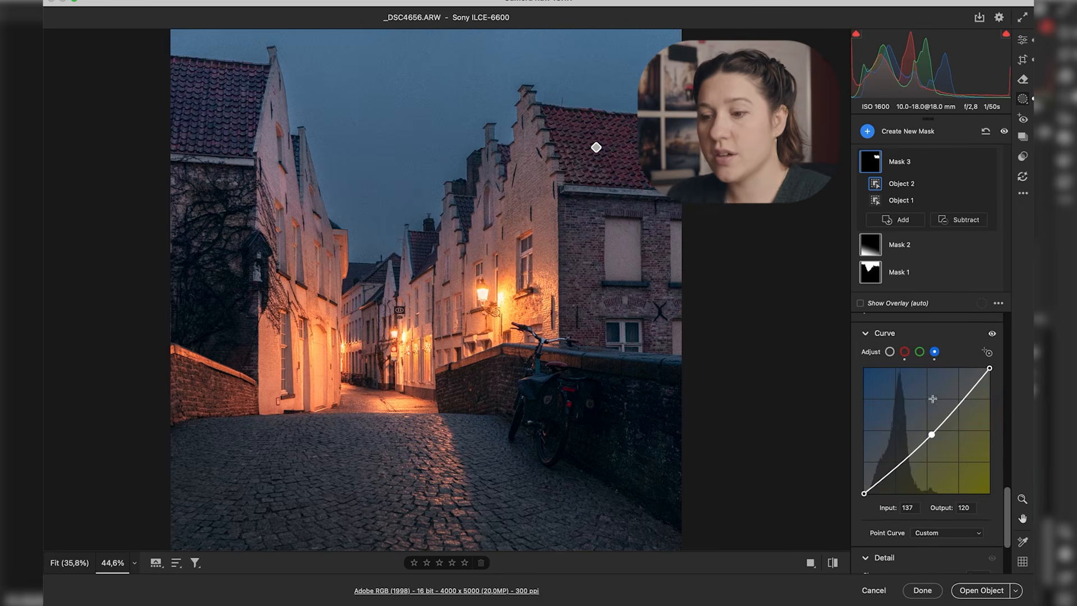
# Step: Shape a slight S-curve on the mask's RGB curve with the black point at input 12, output 0, and compare the mask off and on
pyautogui.click(890, 352)
pyautogui.click(960, 398)
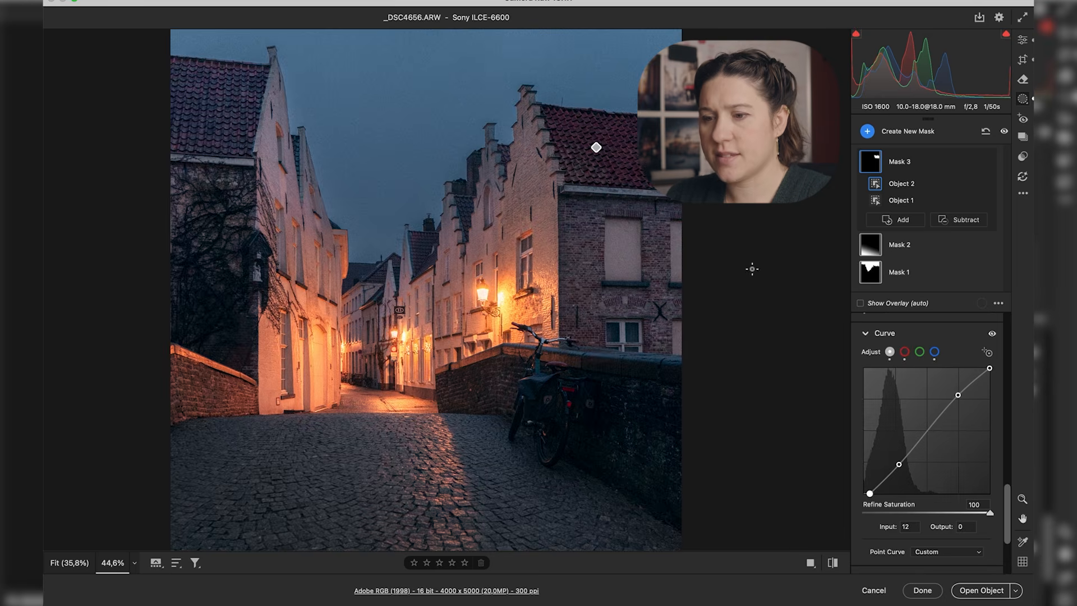
pyautogui.scroll(-3, 753, 268)
pyautogui.scroll(10, 917, 377)
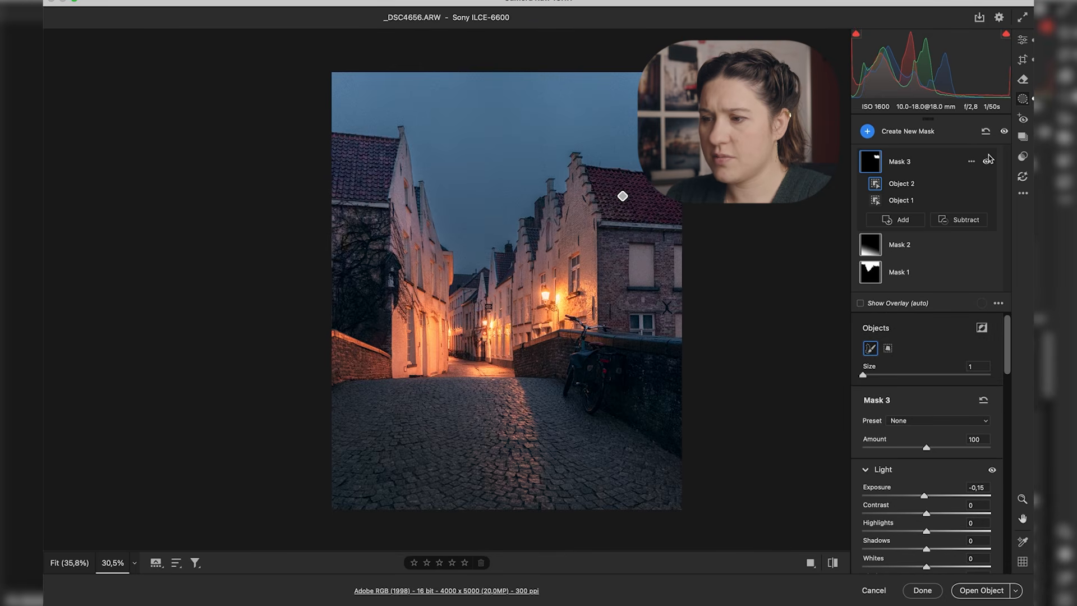
pyautogui.click(988, 161)
pyautogui.click(988, 162)
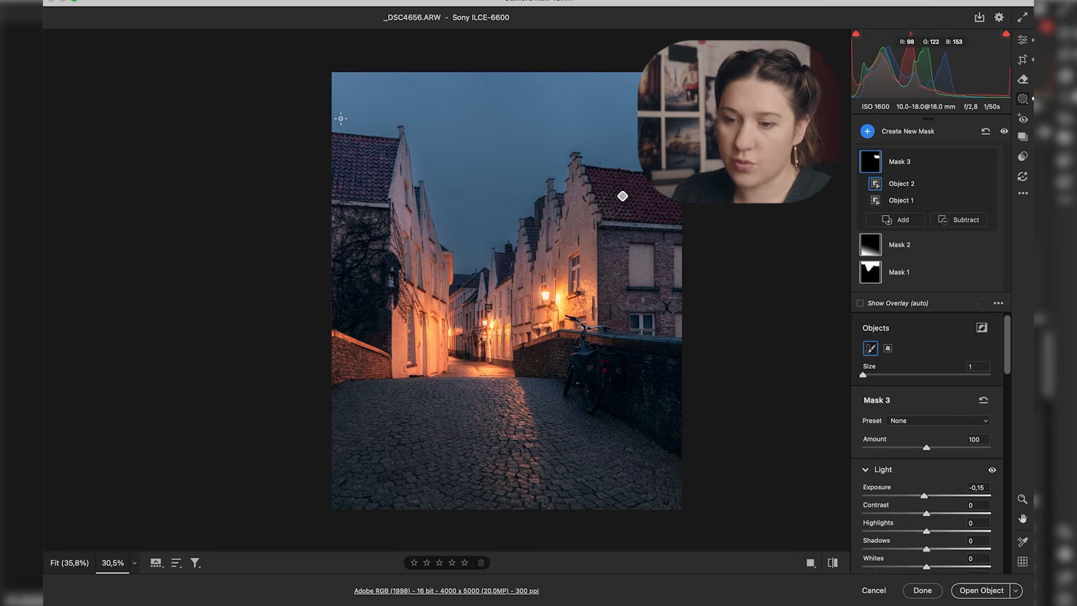
# Step: Add the tiled roof of the large house on the photo's left side to the roof mask with object brush size 4
pyautogui.click(905, 221)
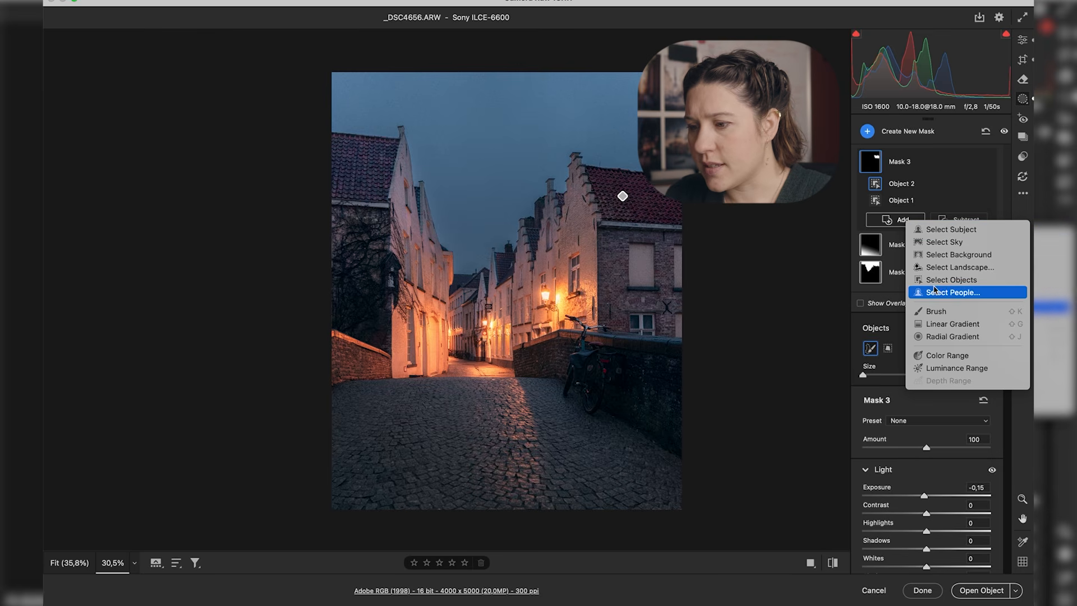
pyautogui.click(949, 279)
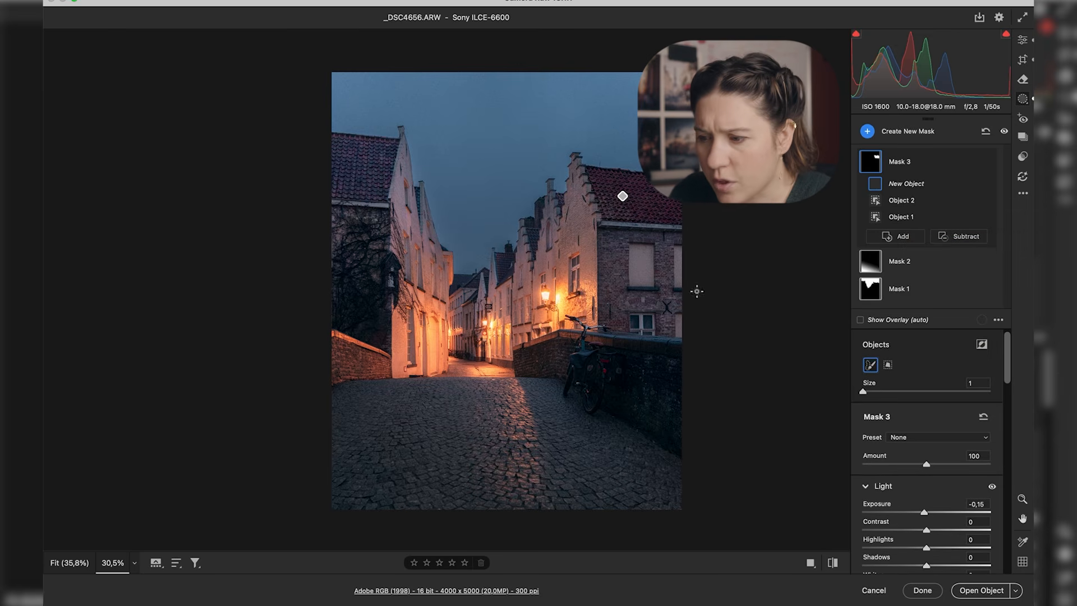
pyautogui.click(866, 392)
pyautogui.moveTo(332, 188); pyautogui.dragTo(392, 188)
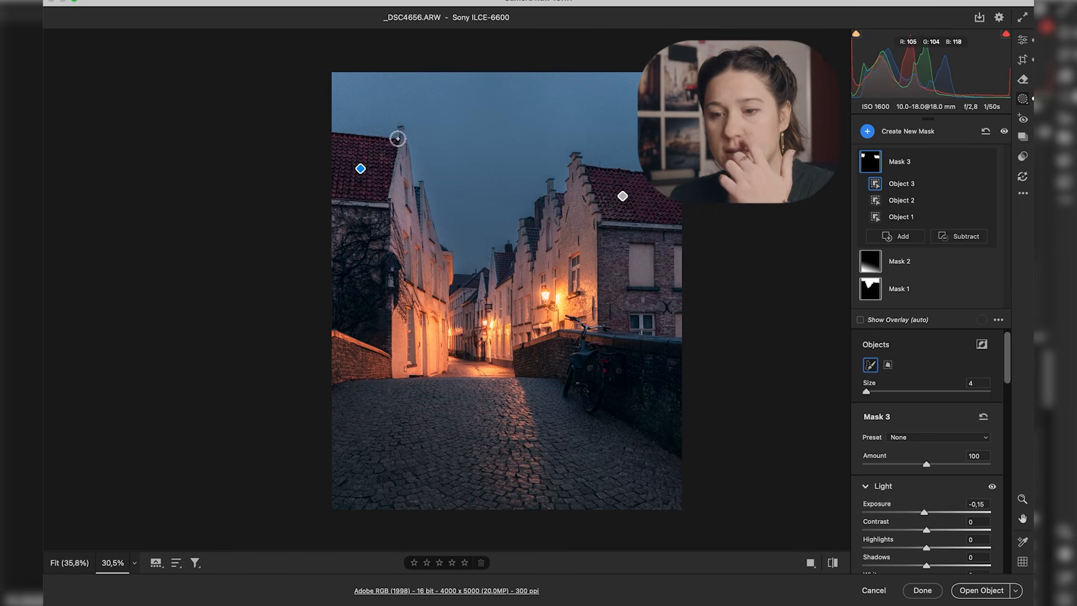
# Step: Add the small roof sections beside the two stepped gables to the roof mask with object brush size 3
pyautogui.scroll(3, 574, 272)
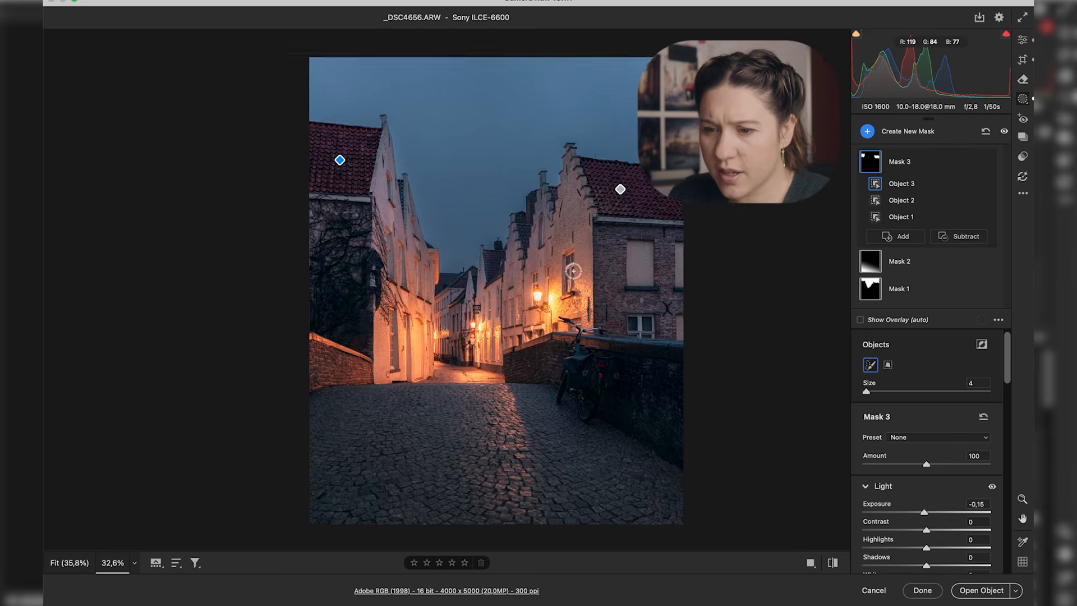
pyautogui.scroll(2, 573, 271)
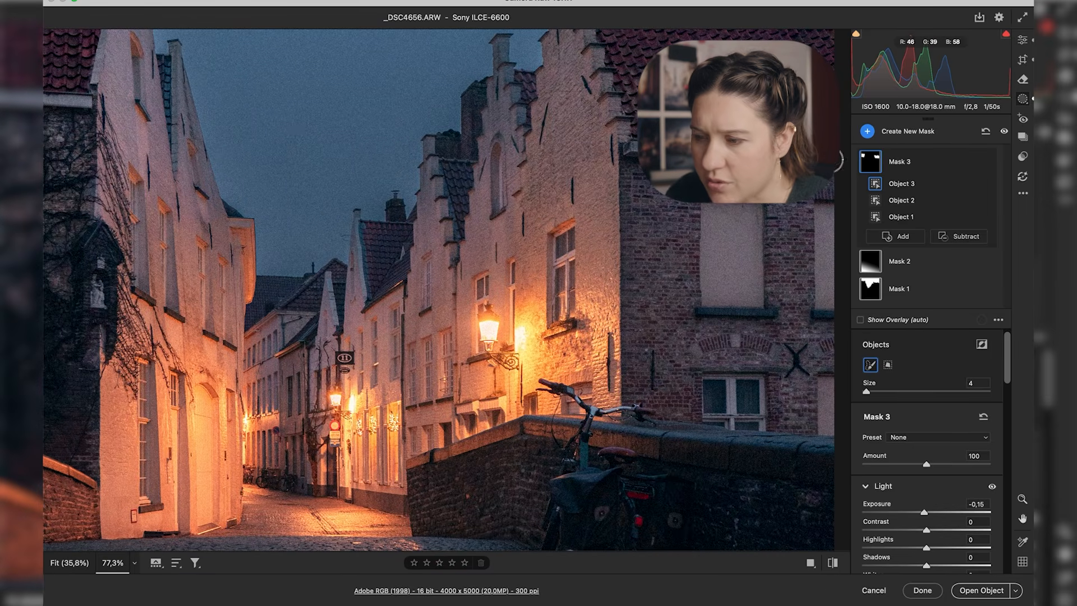
pyautogui.click(901, 236)
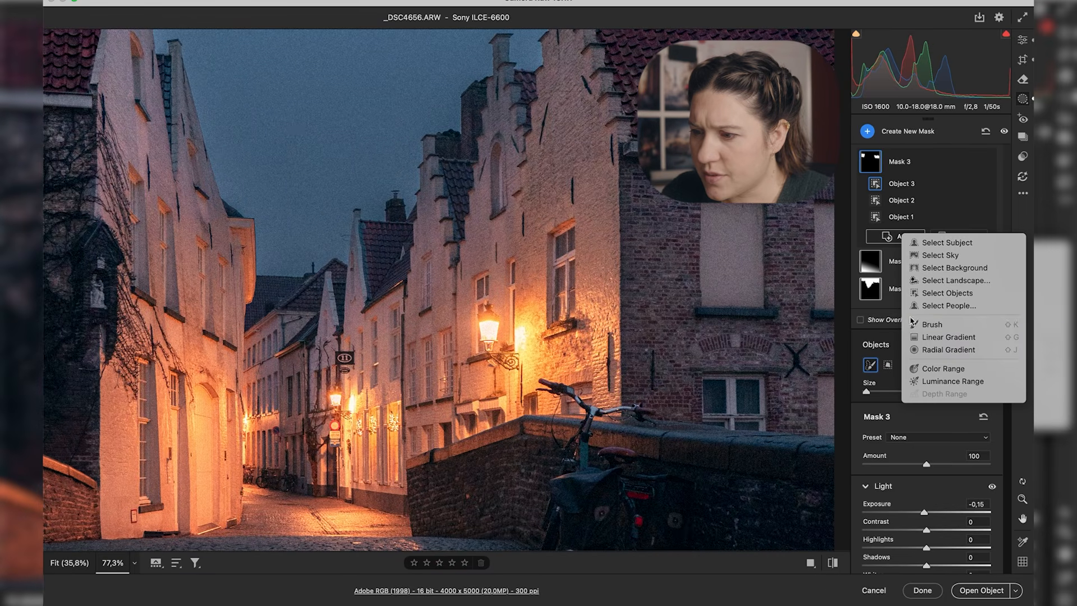
pyautogui.click(947, 293)
pyautogui.press('[')
pyautogui.moveTo(527, 71); pyautogui.dragTo(528, 122)
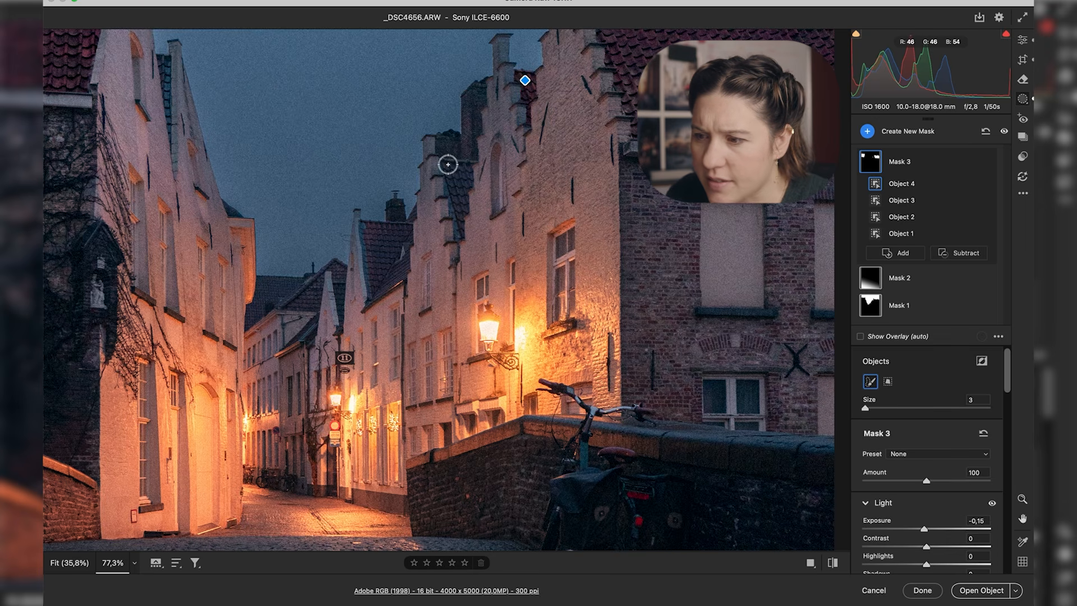
pyautogui.moveTo(447, 165); pyautogui.dragTo(462, 221)
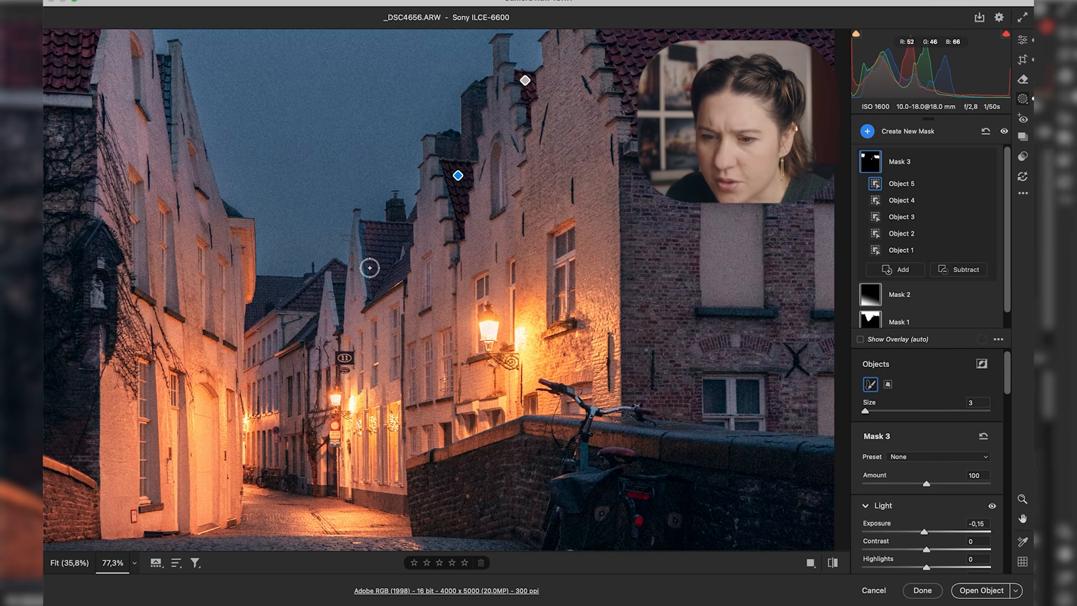
# Step: Add the distant street roofs and the narrow roof slopes of the left-hand houses to the mask, and compare it off and on
pyautogui.moveTo(369, 226)
pyautogui.mouseDown()
pyautogui.moveTo(380, 289)
pyautogui.moveTo(399, 238)
pyautogui.moveTo(430, 212)
pyautogui.mouseUp()
pyautogui.moveTo(338, 291)
pyautogui.mouseDown()
pyautogui.moveTo(341, 320)
pyautogui.moveTo(264, 292)
pyautogui.mouseUp()
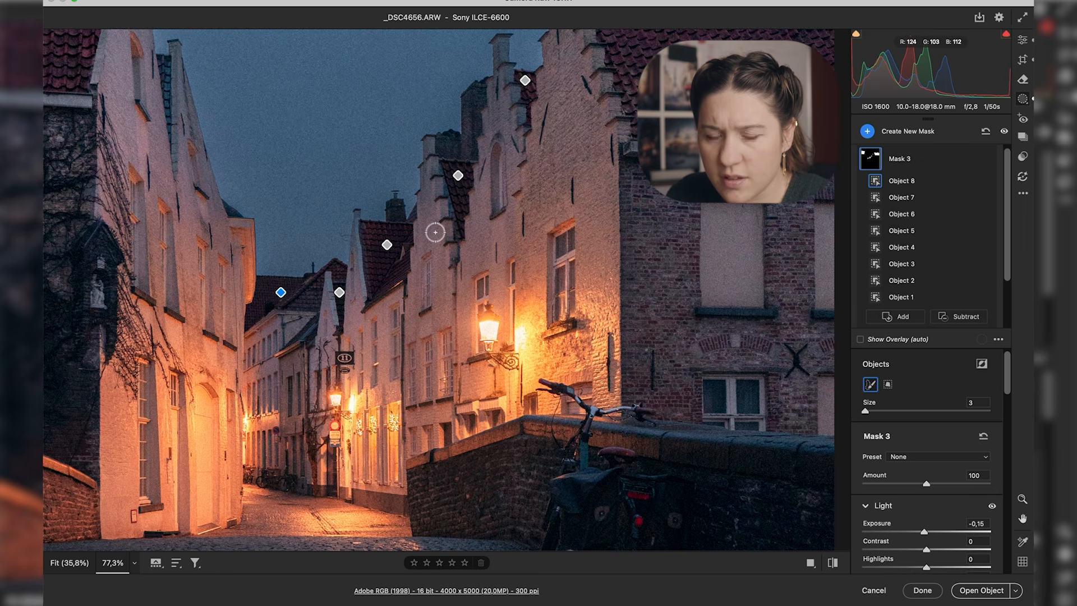
pyautogui.moveTo(162, 60); pyautogui.dragTo(164, 134)
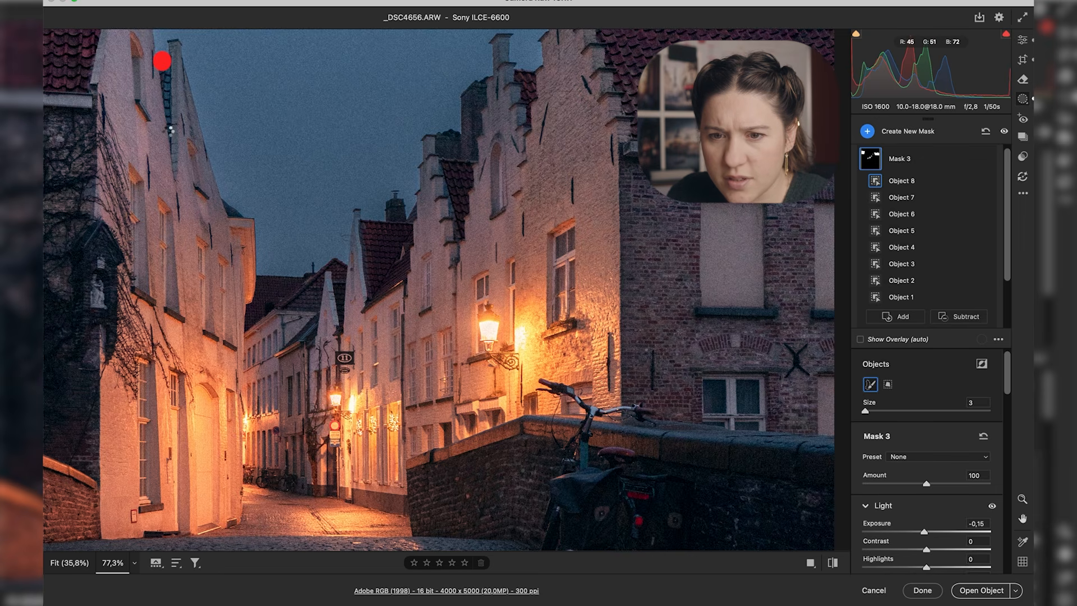
pyautogui.scroll(-3, 447, 287)
pyautogui.scroll(-3, 449, 290)
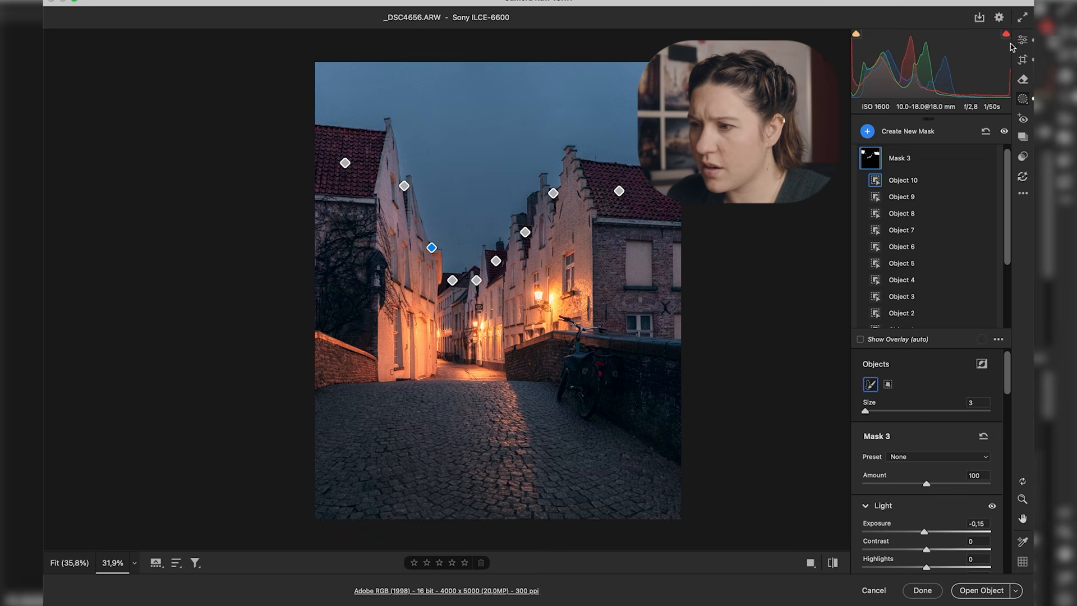
pyautogui.click(987, 158)
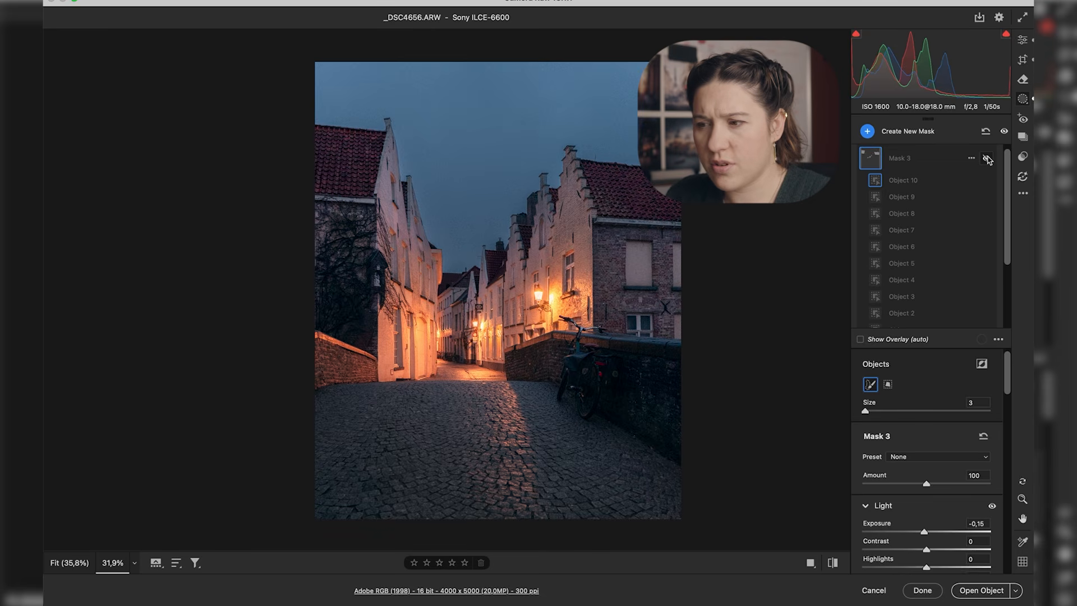
pyautogui.click(987, 159)
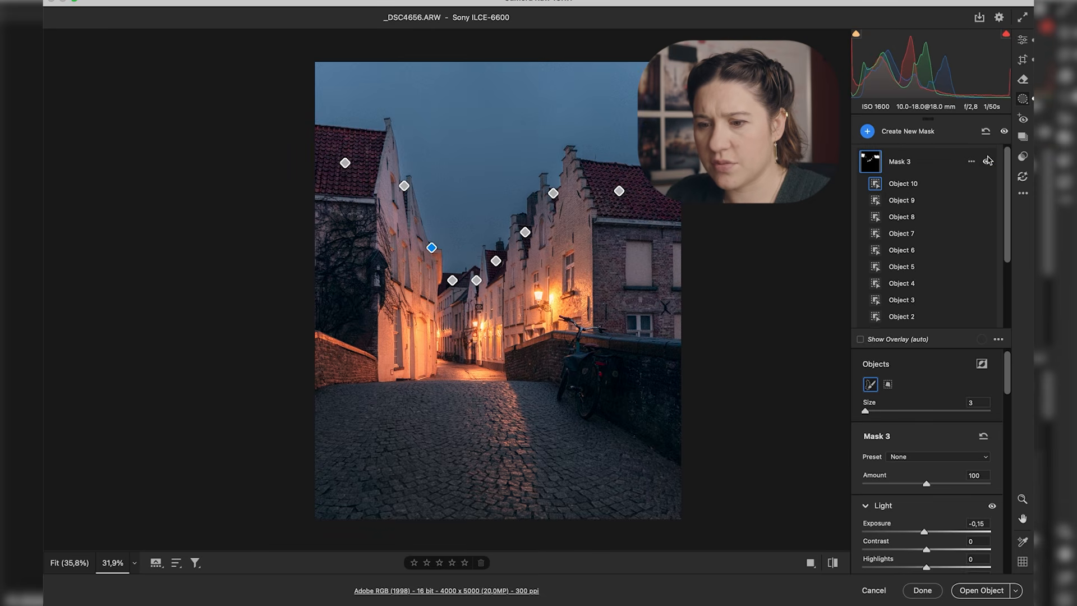
# Step: Reduce the roof mask's amount to 70 and set its exposure to -0.50
pyautogui.click(1022, 39)
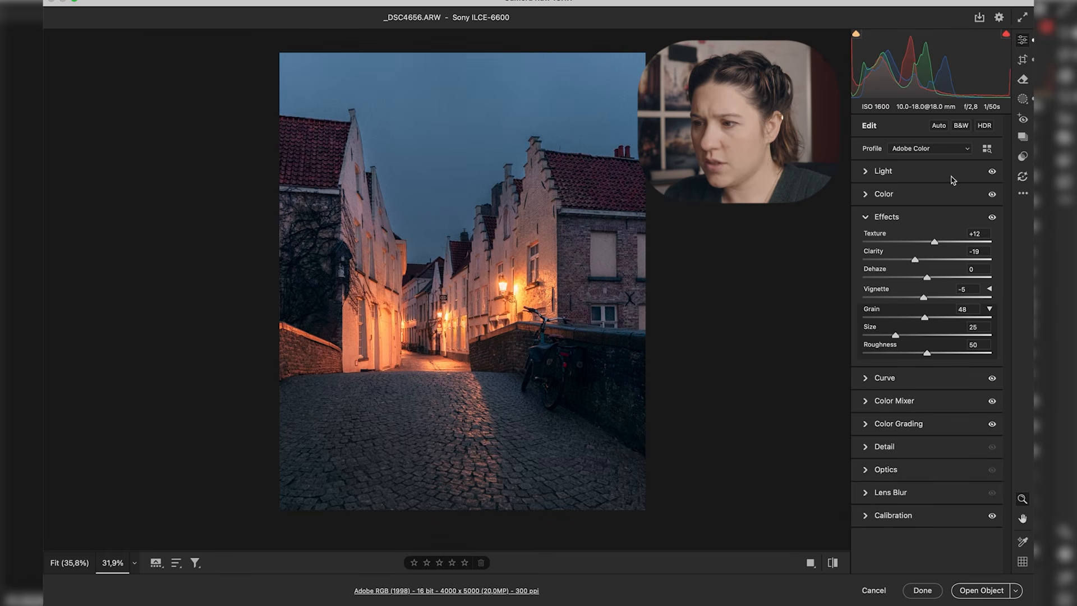
pyautogui.click(1023, 98)
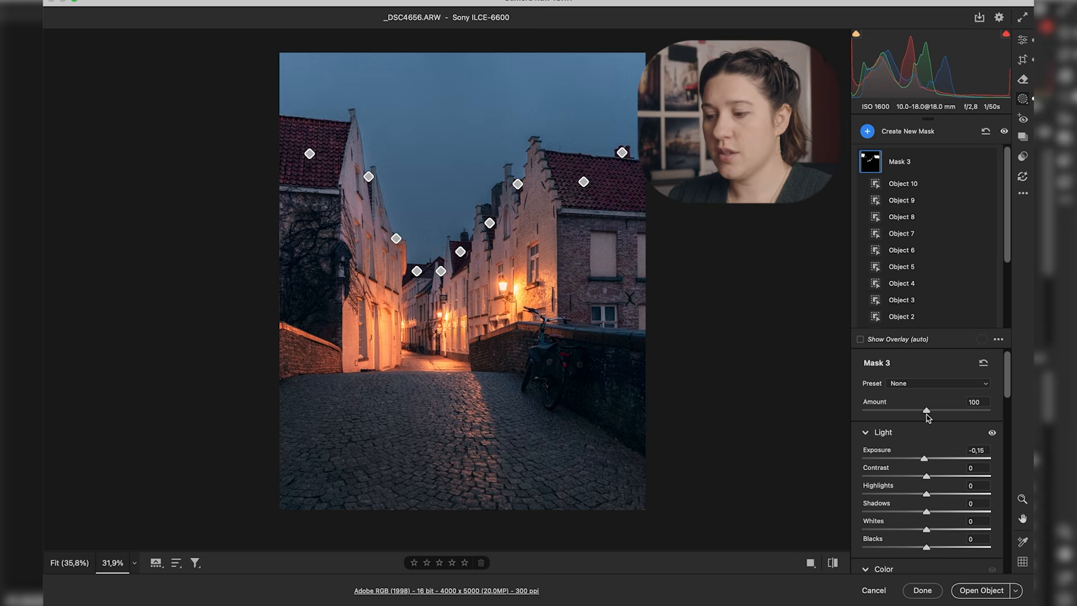
pyautogui.moveTo(926, 412); pyautogui.dragTo(909, 413)
pyautogui.moveTo(926, 461); pyautogui.dragTo(921, 461)
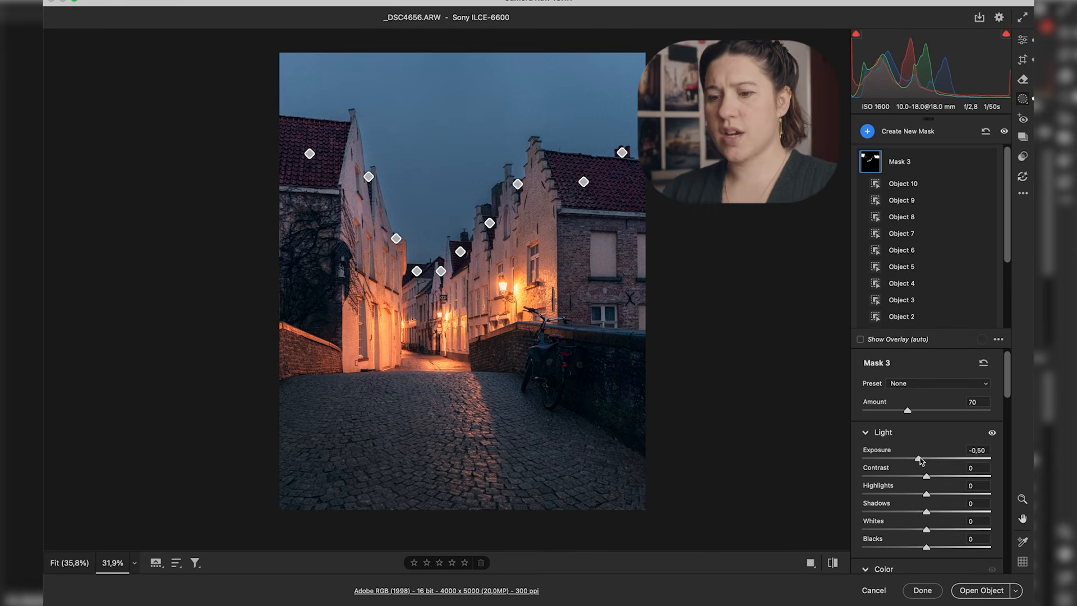
# Step: Add an oval radial gradient mask centred over the lit street, and invert it to cover the photo's edges
pyautogui.click(925, 135)
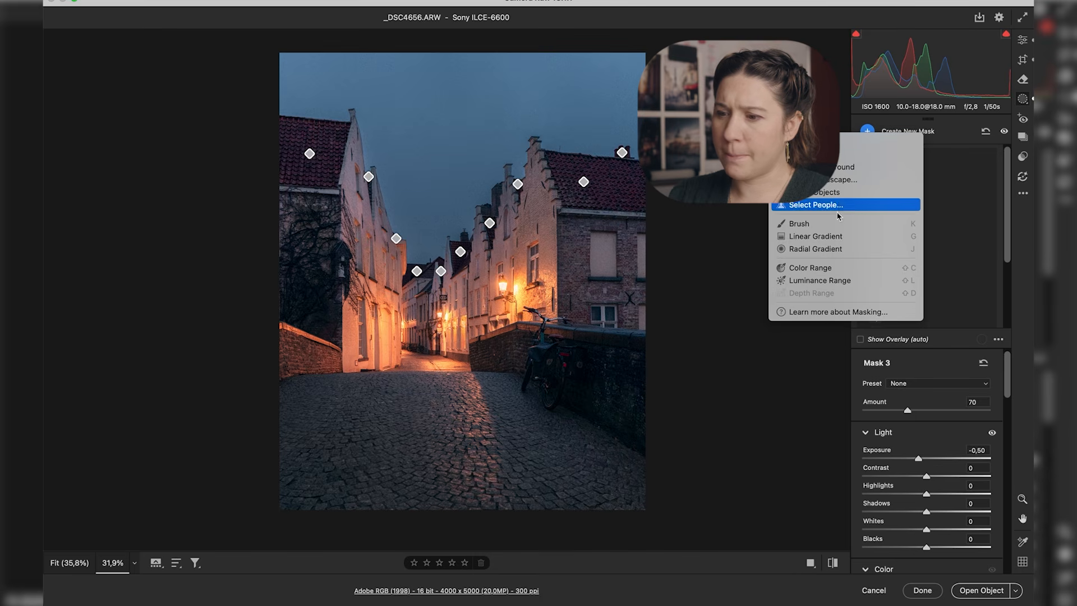
pyautogui.click(832, 250)
pyautogui.moveTo(437, 310); pyautogui.dragTo(583, 449)
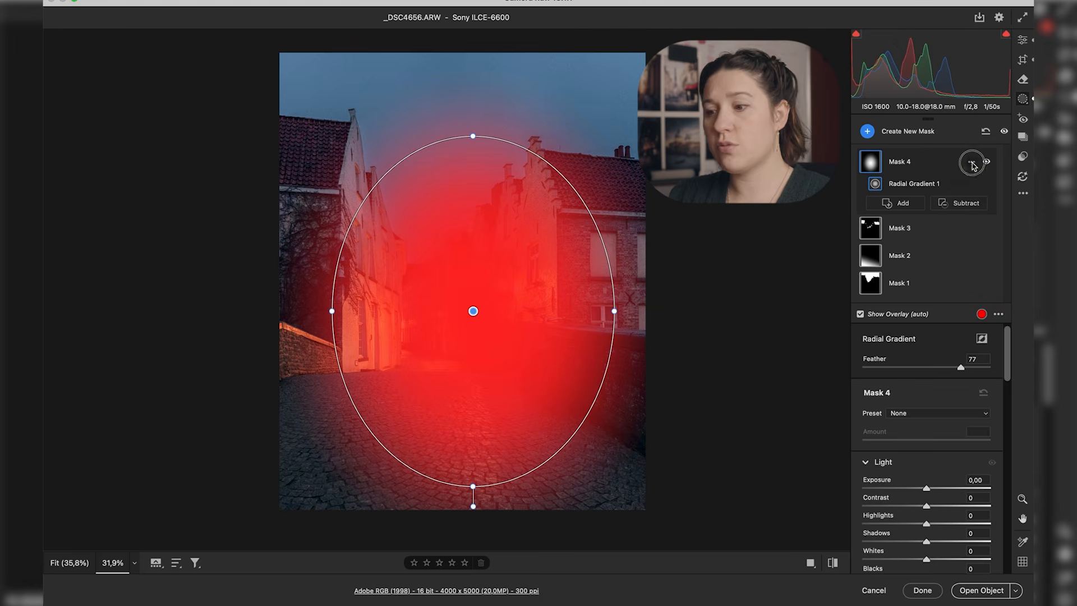
pyautogui.click(972, 163)
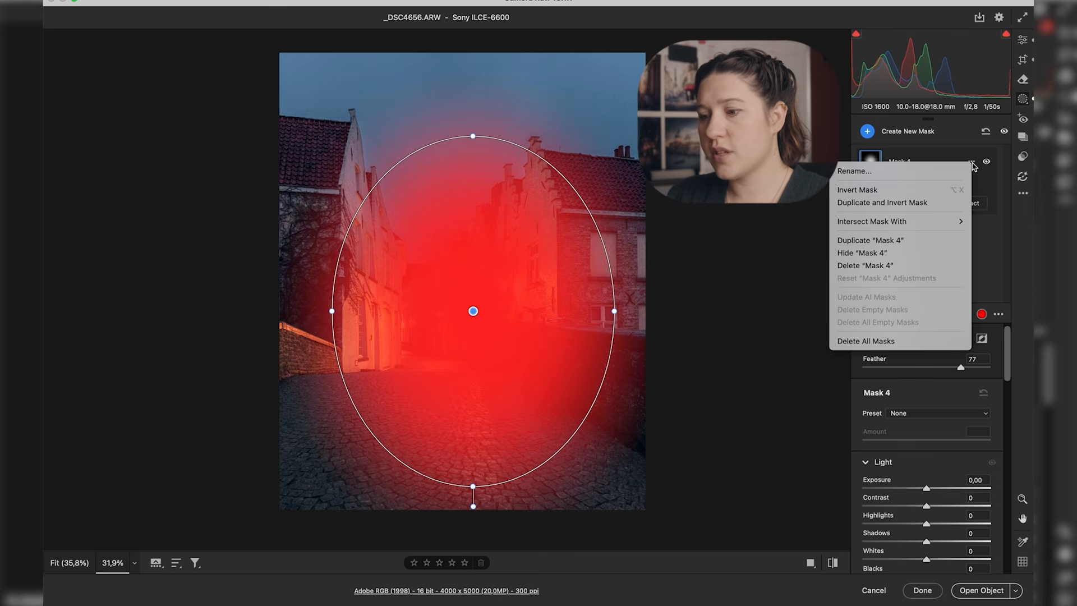
pyautogui.click(926, 190)
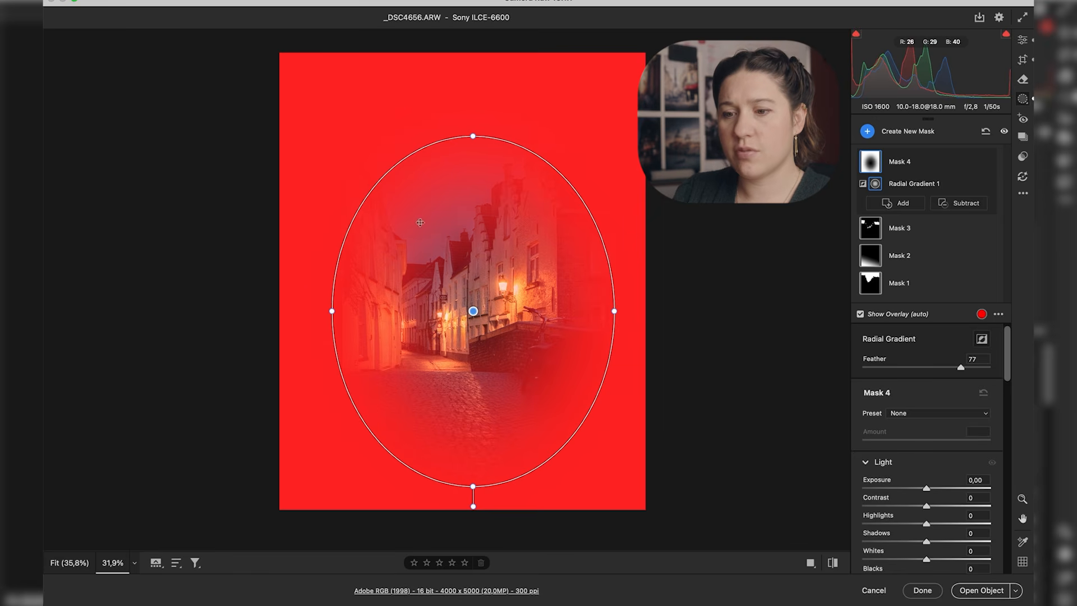
# Step: Enlarge the inverted radial gradient to nearly the whole photo, and set its exposure to -0.40 and contrast to +15
pyautogui.moveTo(475, 132); pyautogui.dragTo(474, 88)
pyautogui.moveTo(332, 310); pyautogui.dragTo(287, 310)
pyautogui.moveTo(927, 493)
pyautogui.mouseDown()
pyautogui.moveTo(951, 507)
pyautogui.moveTo(931, 508)
pyautogui.moveTo(920, 488)
pyautogui.mouseUp()
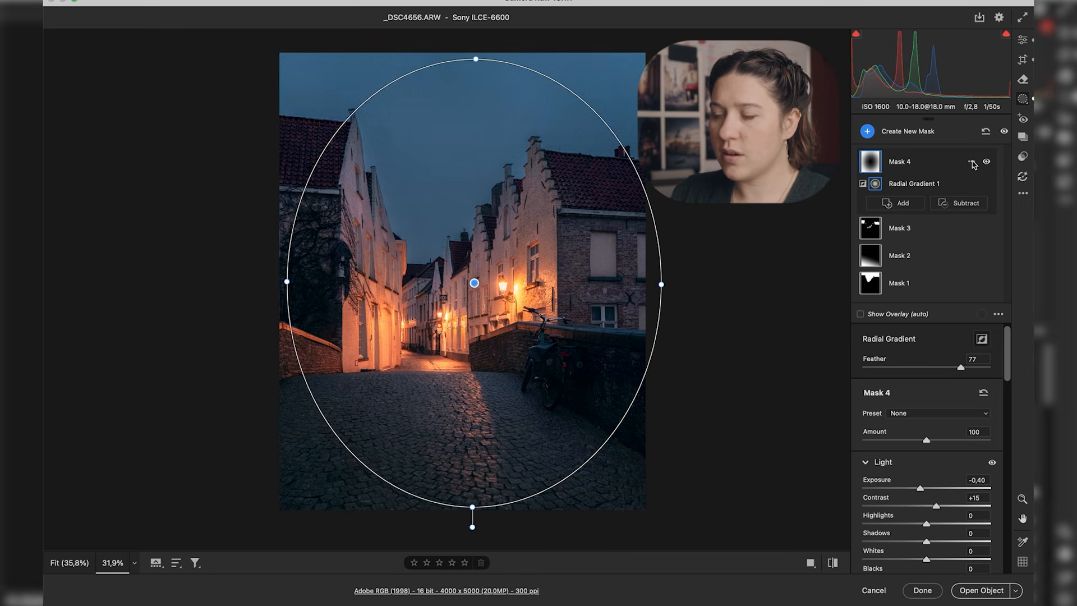
# Step: Create an inverted duplicate of the radial mask, shrink its ellipse around the lit street, and subtract the sky from it
pyautogui.click(972, 163)
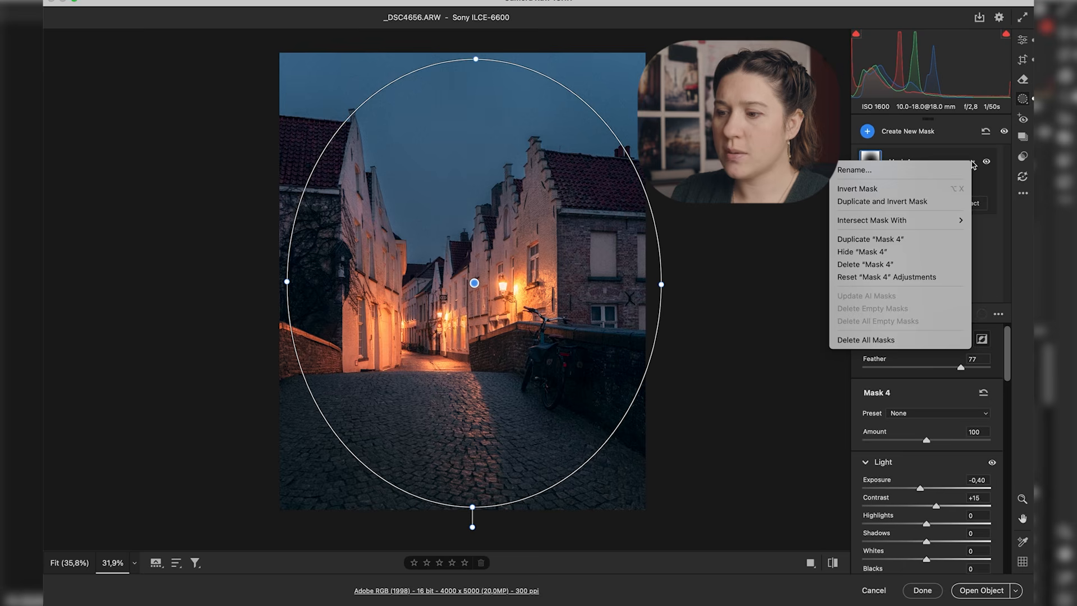
pyautogui.click(912, 203)
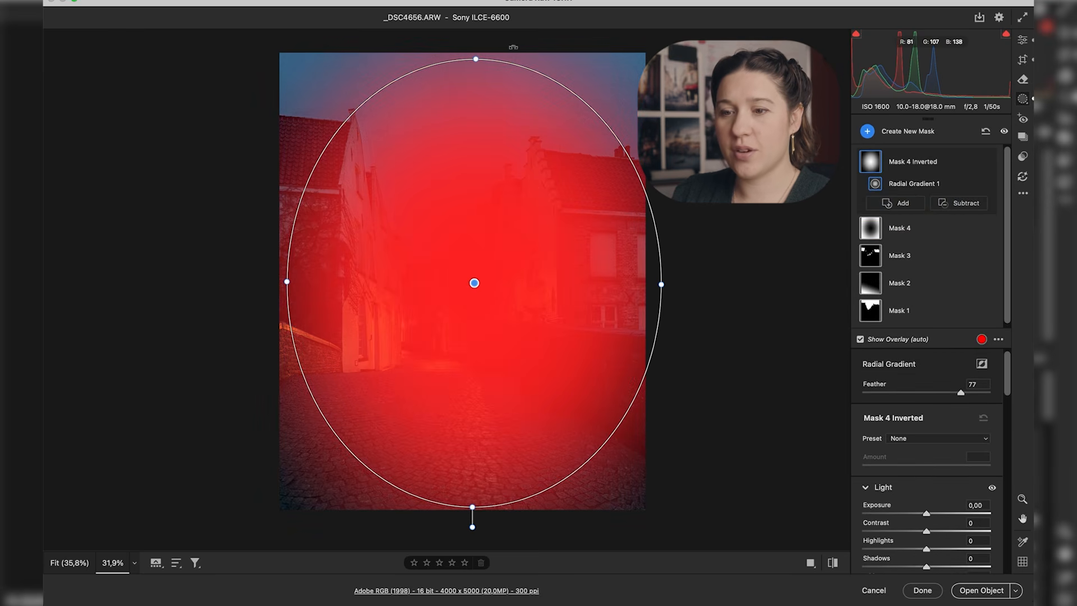
pyautogui.moveTo(476, 59); pyautogui.dragTo(475, 117)
pyautogui.moveTo(286, 284); pyautogui.dragTo(344, 284)
pyautogui.moveTo(552, 315); pyautogui.dragTo(531, 349)
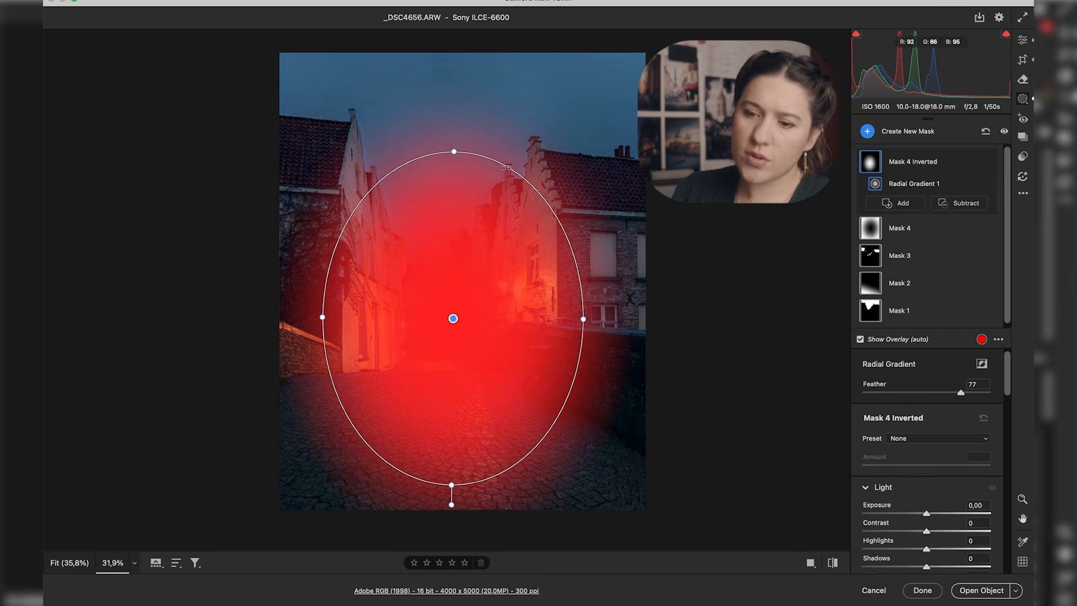
pyautogui.click(977, 204)
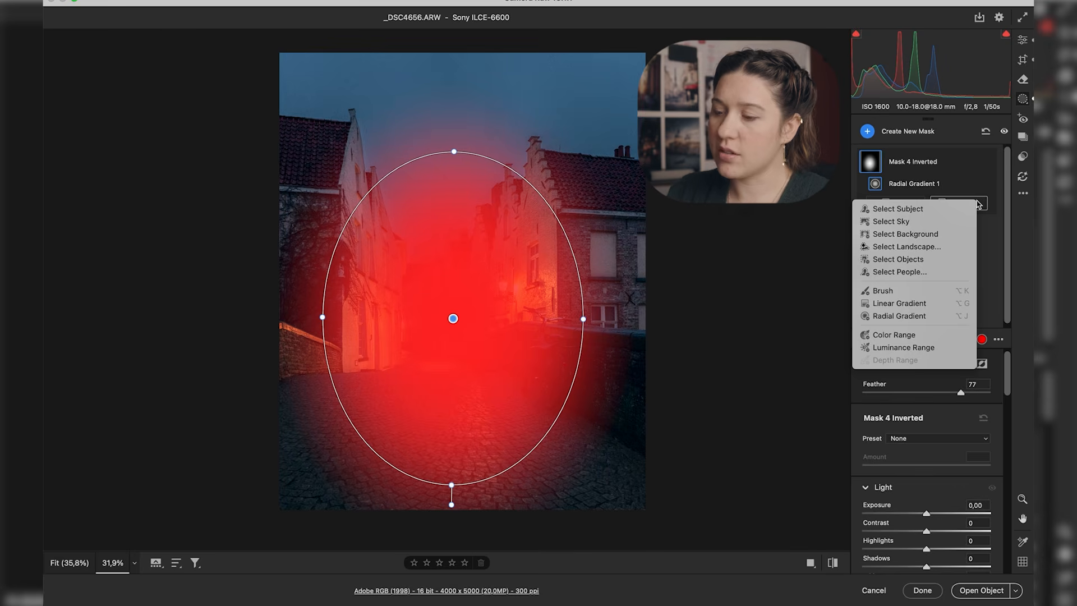
pyautogui.click(902, 221)
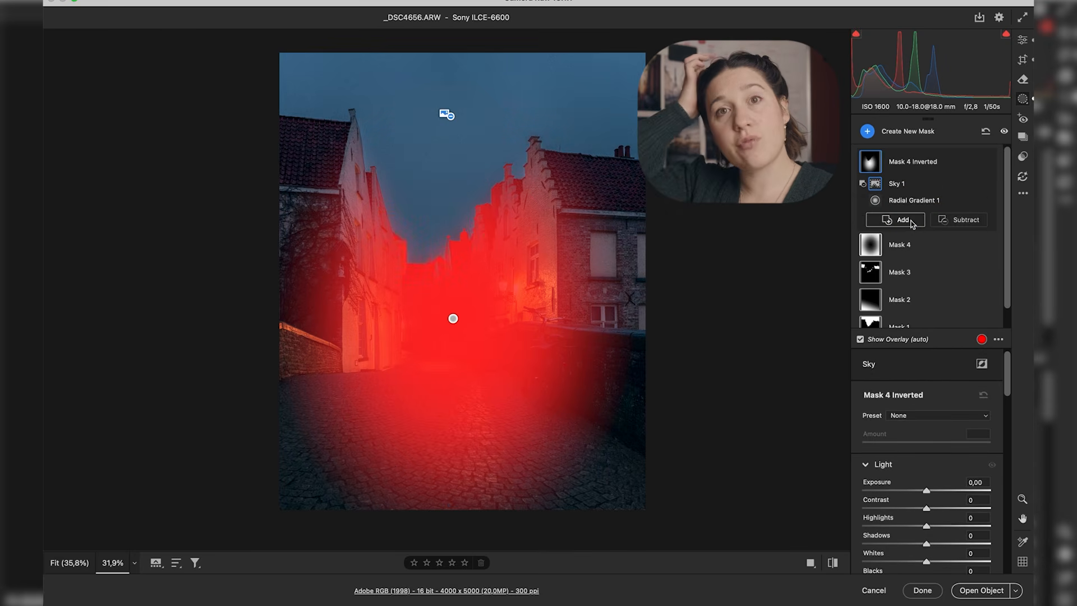
# Step: Set the inverted duplicate mask's exposure to +0.35, and compare the edited photo with its default settings
pyautogui.moveTo(926, 491); pyautogui.dragTo(933, 491)
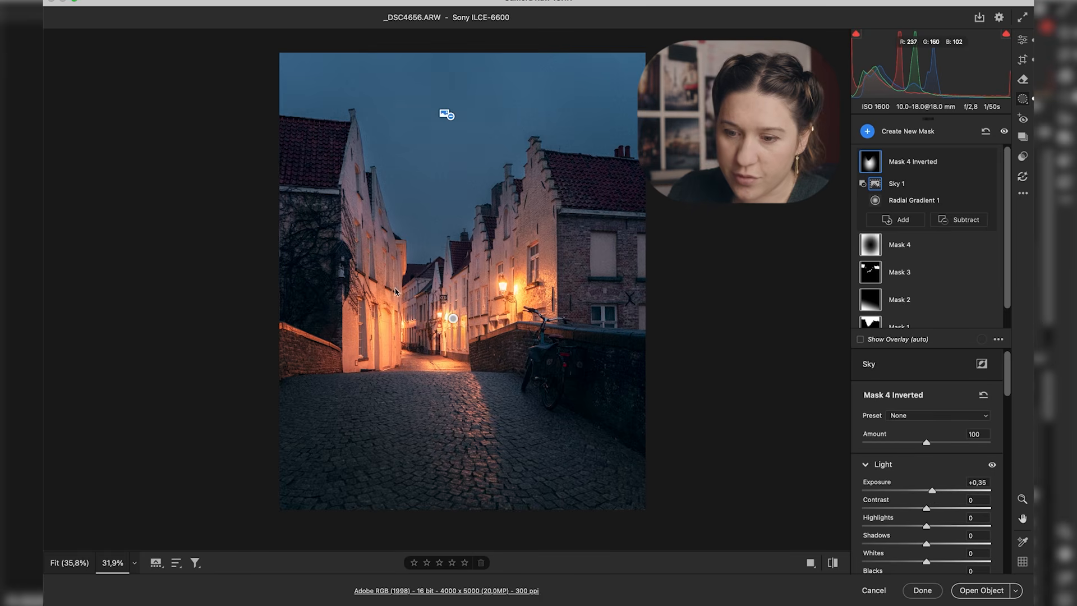
pyautogui.scroll(-3, 943, 493)
pyautogui.moveTo(926, 534); pyautogui.dragTo(925, 535)
pyautogui.click(1023, 39)
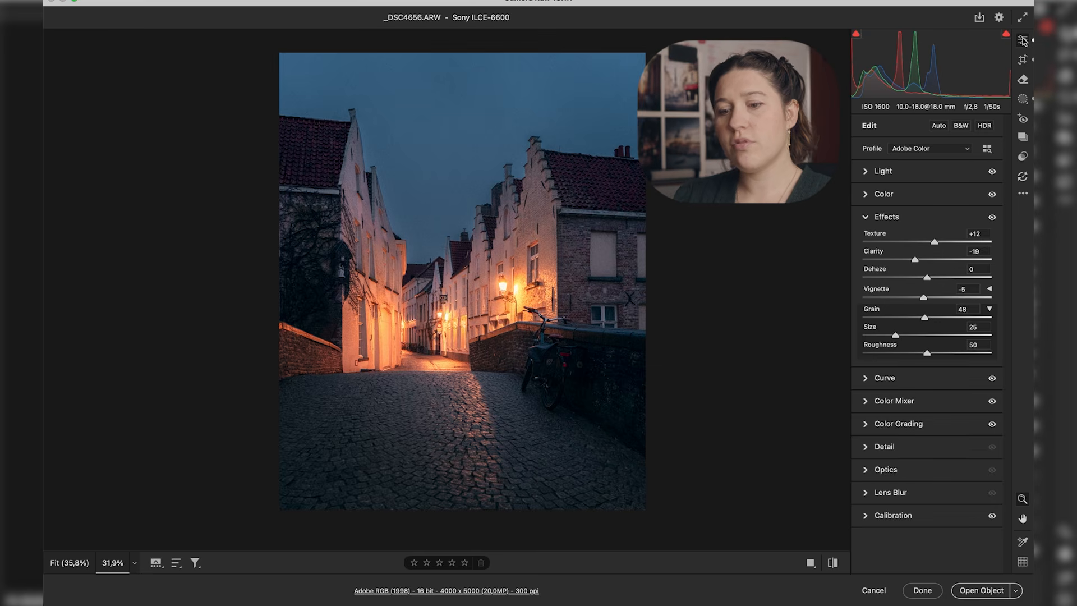
pyautogui.click(833, 563)
pyautogui.click(834, 563)
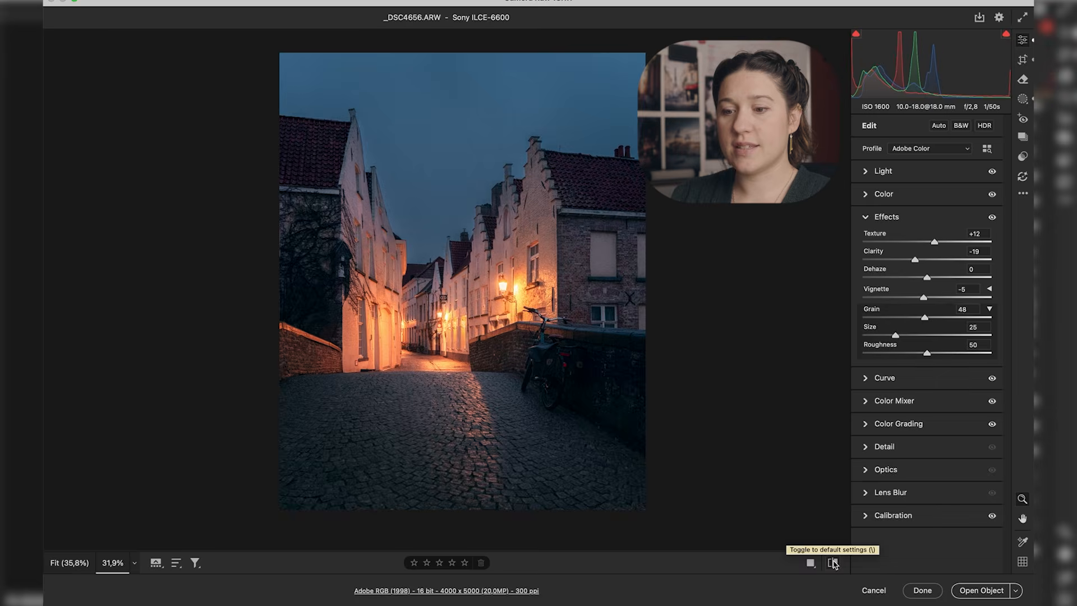
pyautogui.click(834, 563)
pyautogui.click(834, 563)
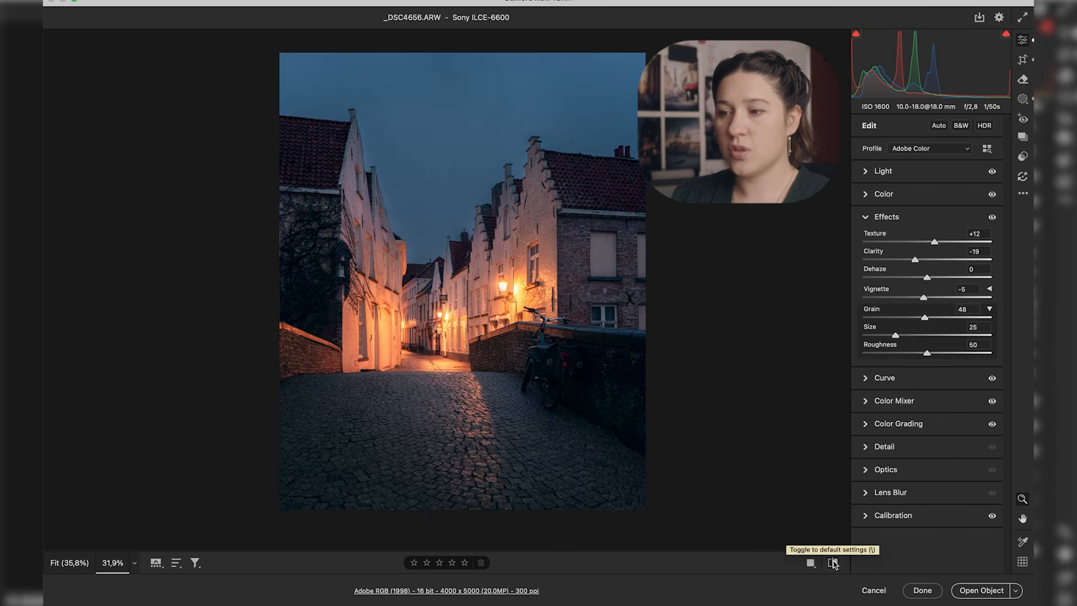
# Step: Darken the sky with a new linear gradient mask running down from the photo's upper edge, and compare the result with the default settings
pyautogui.click(1023, 99)
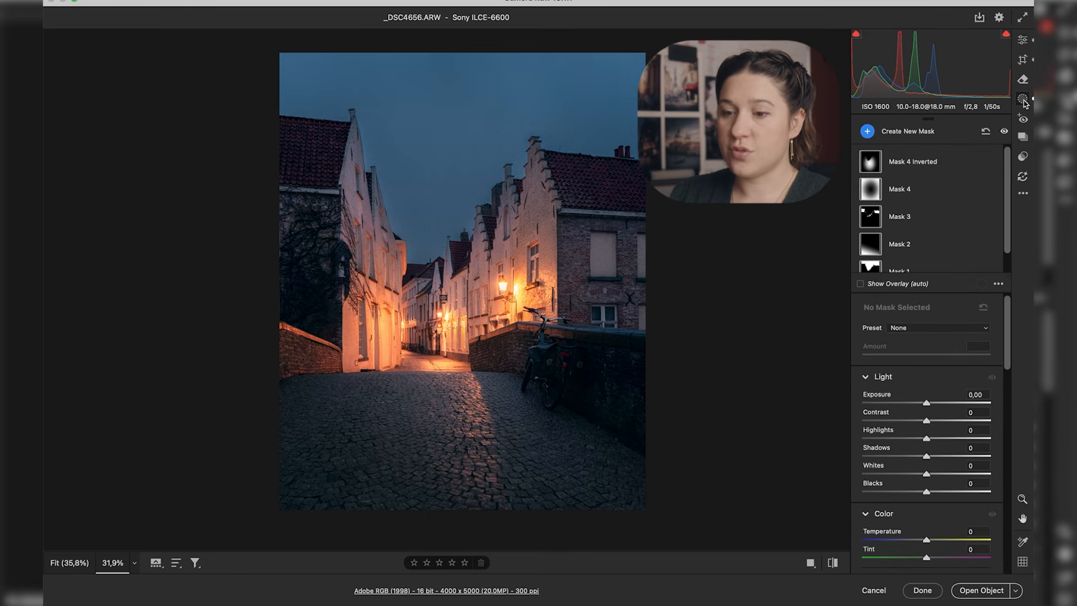
pyautogui.click(867, 131)
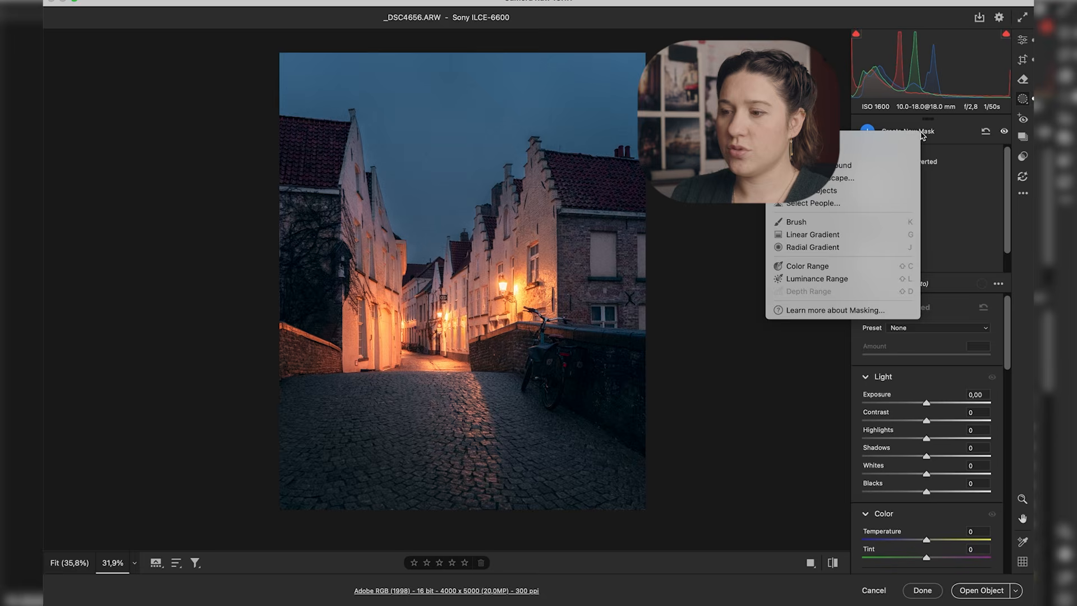
pyautogui.click(865, 235)
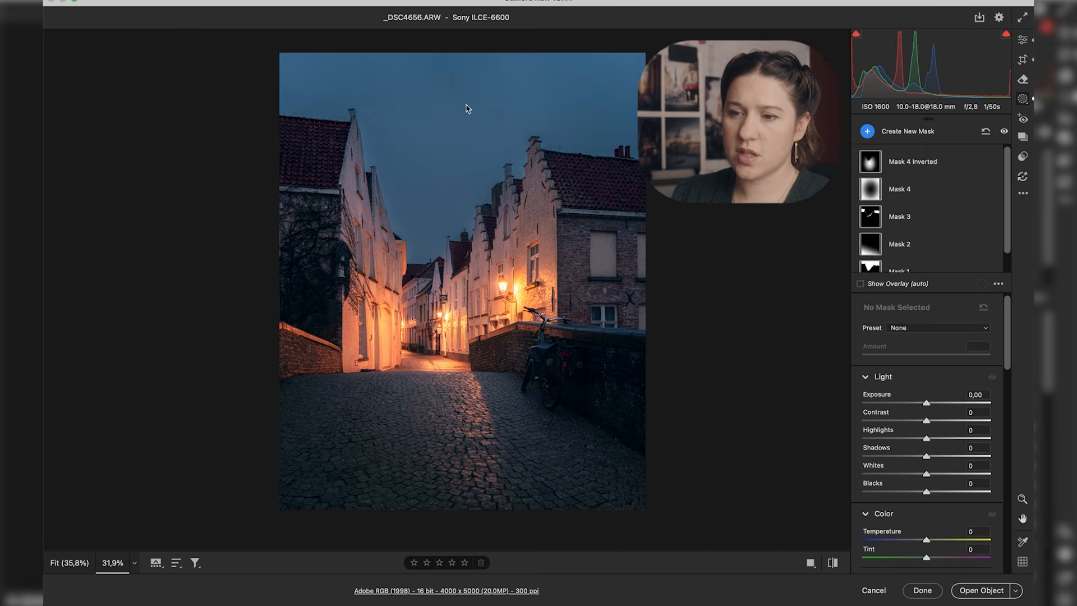
pyautogui.moveTo(544, 45); pyautogui.dragTo(508, 322)
pyautogui.moveTo(926, 490); pyautogui.dragTo(923, 496)
pyautogui.scroll(-3, 923, 505)
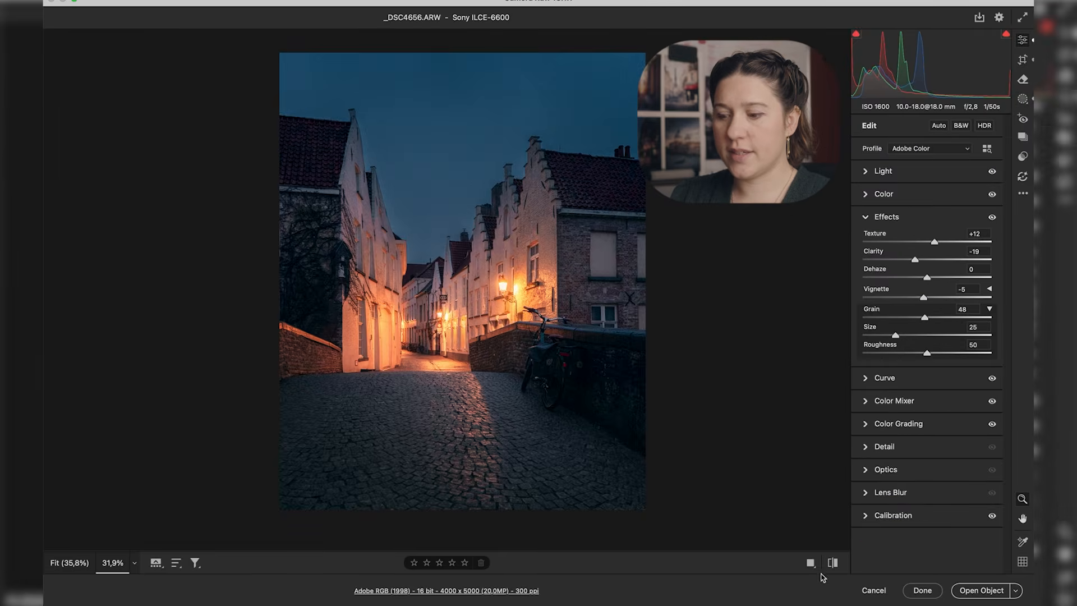
pyautogui.click(832, 563)
pyautogui.click(833, 564)
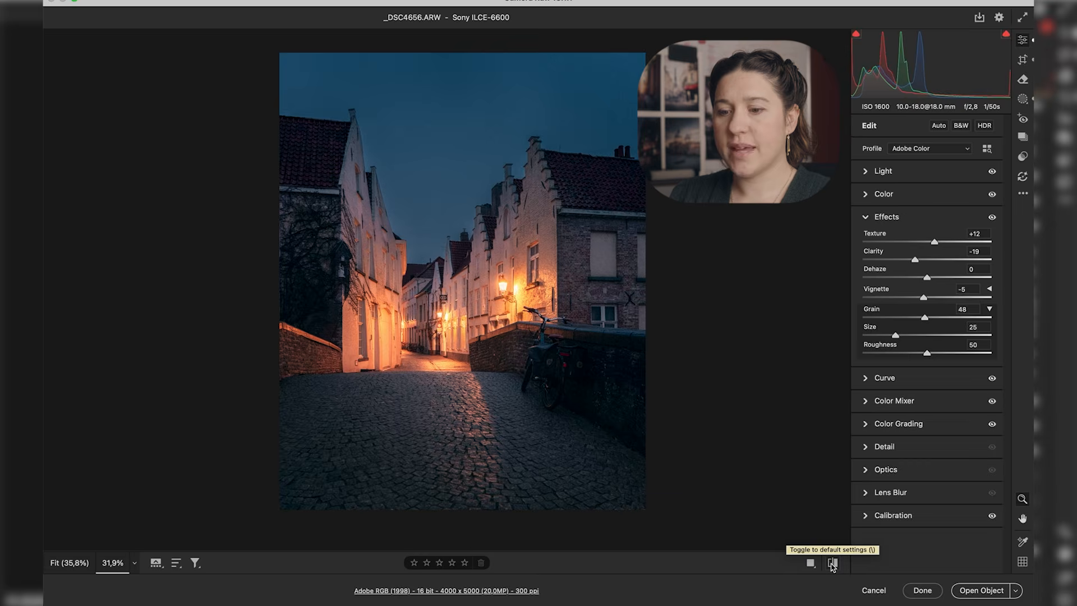
pyautogui.click(833, 563)
pyautogui.click(833, 563)
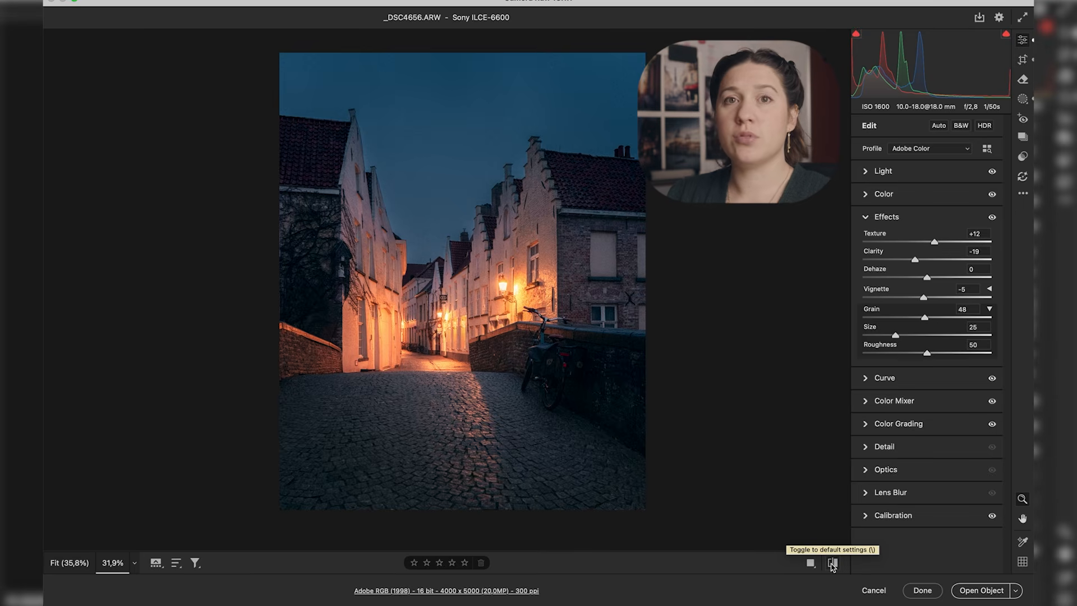